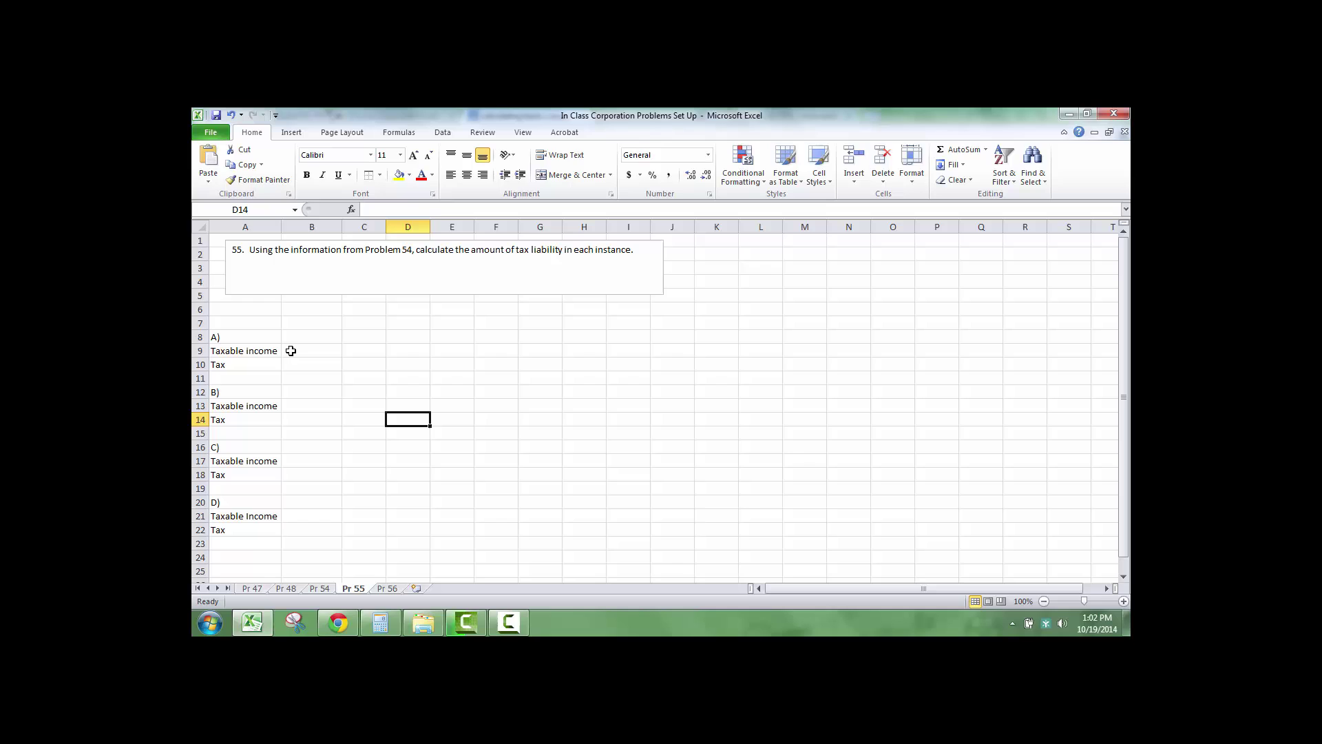
# Step: Link Pr 55's part A taxable income in B9 to Pr 54's B27 figure of $51,500.00
pyautogui.click(344, 354)
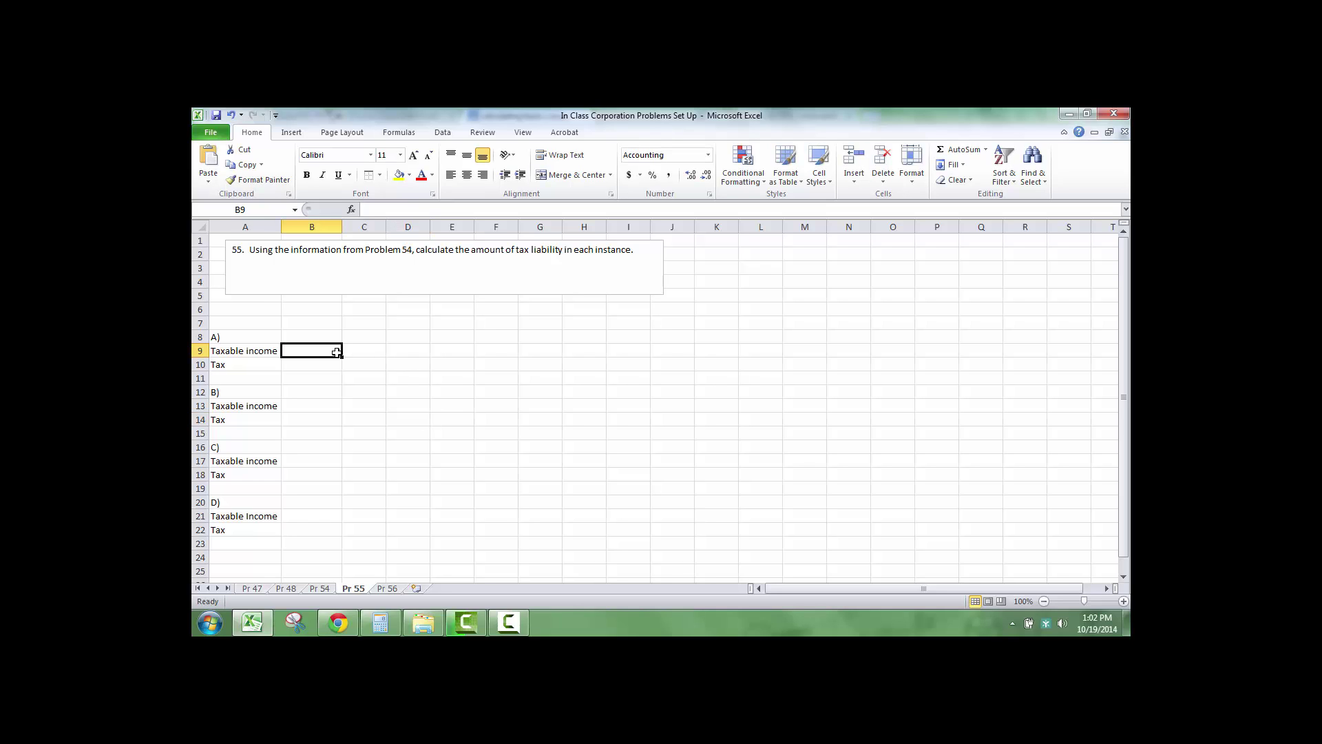
pyautogui.click(509, 622)
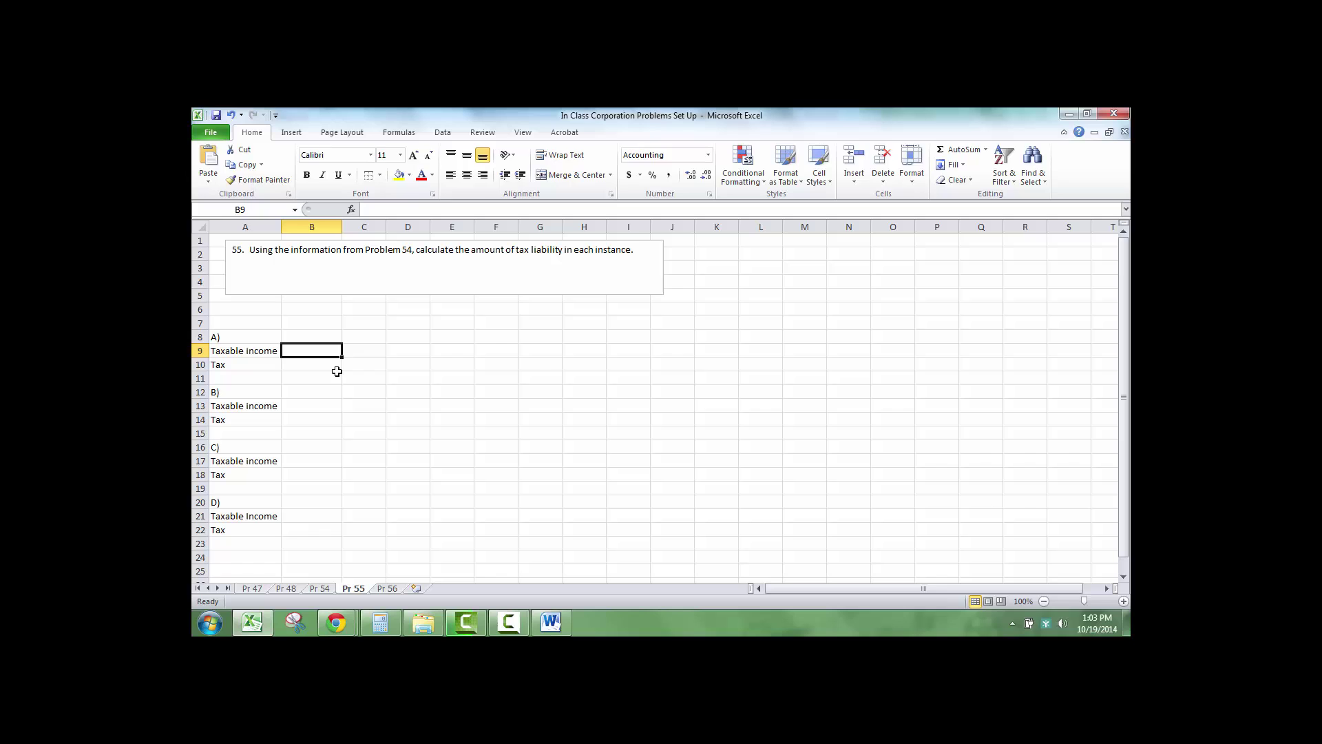
pyautogui.write('=')
pyautogui.click(320, 588)
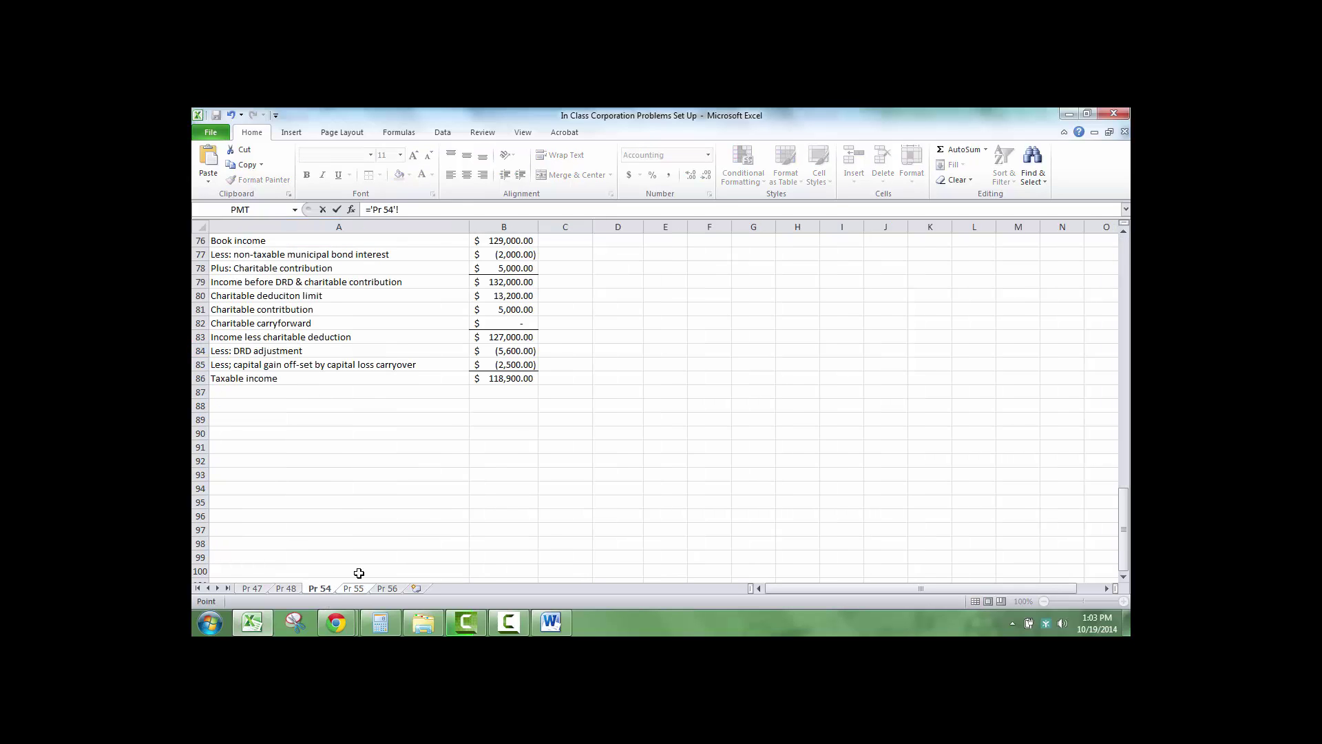
pyautogui.scroll(18, 457, 472)
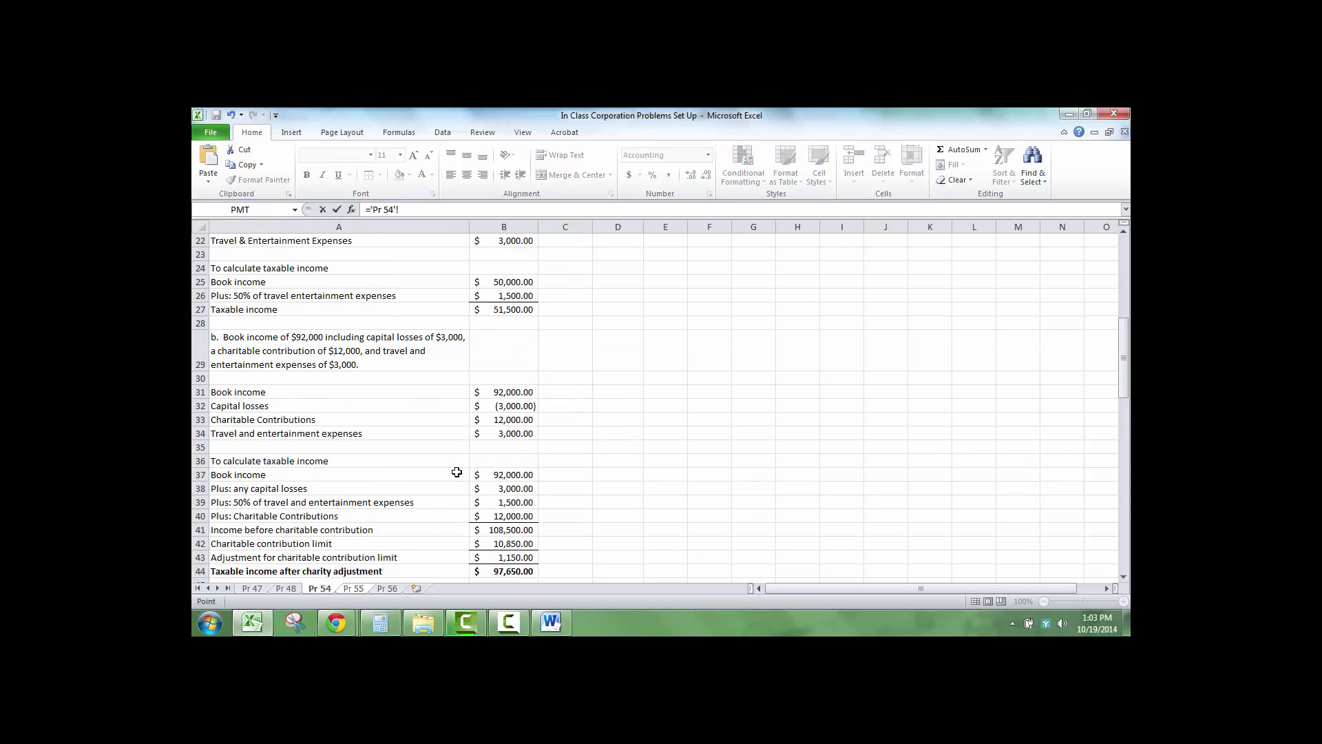
pyautogui.scroll(3, 457, 471)
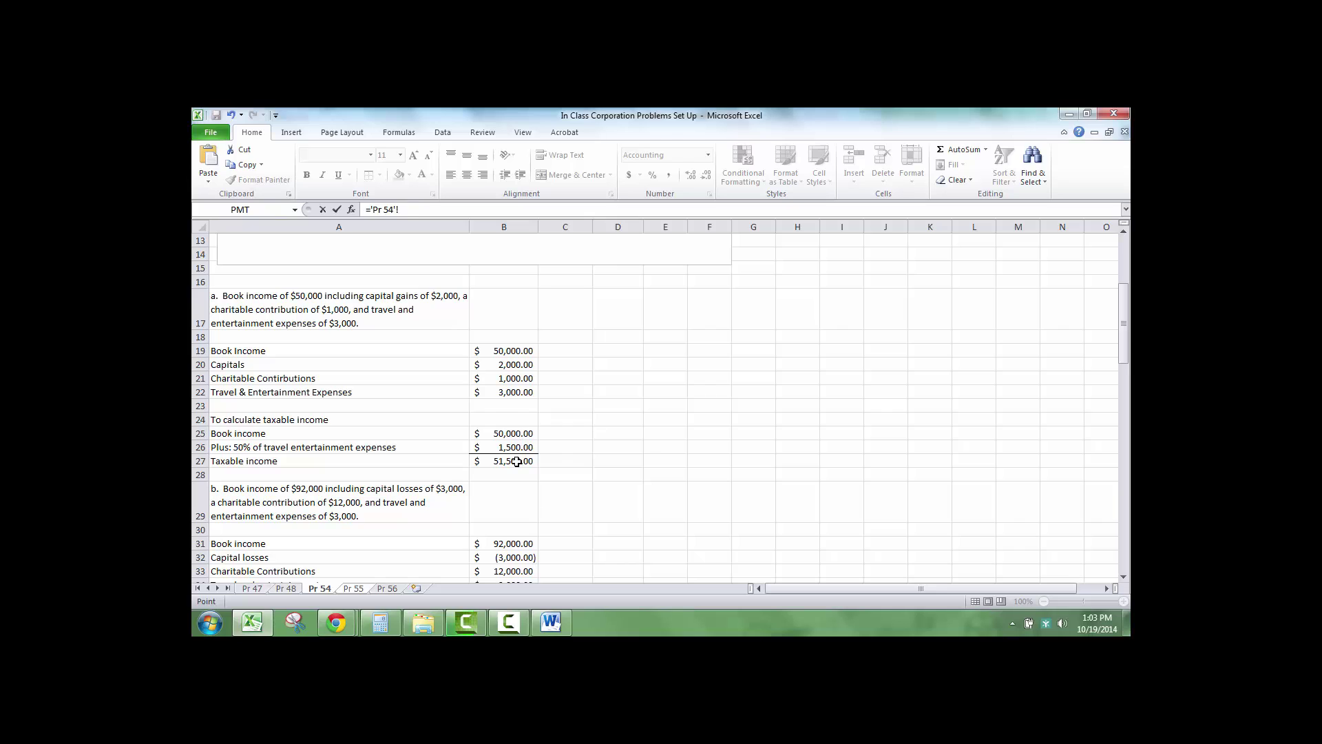
pyautogui.click(516, 461)
pyautogui.press('Return')
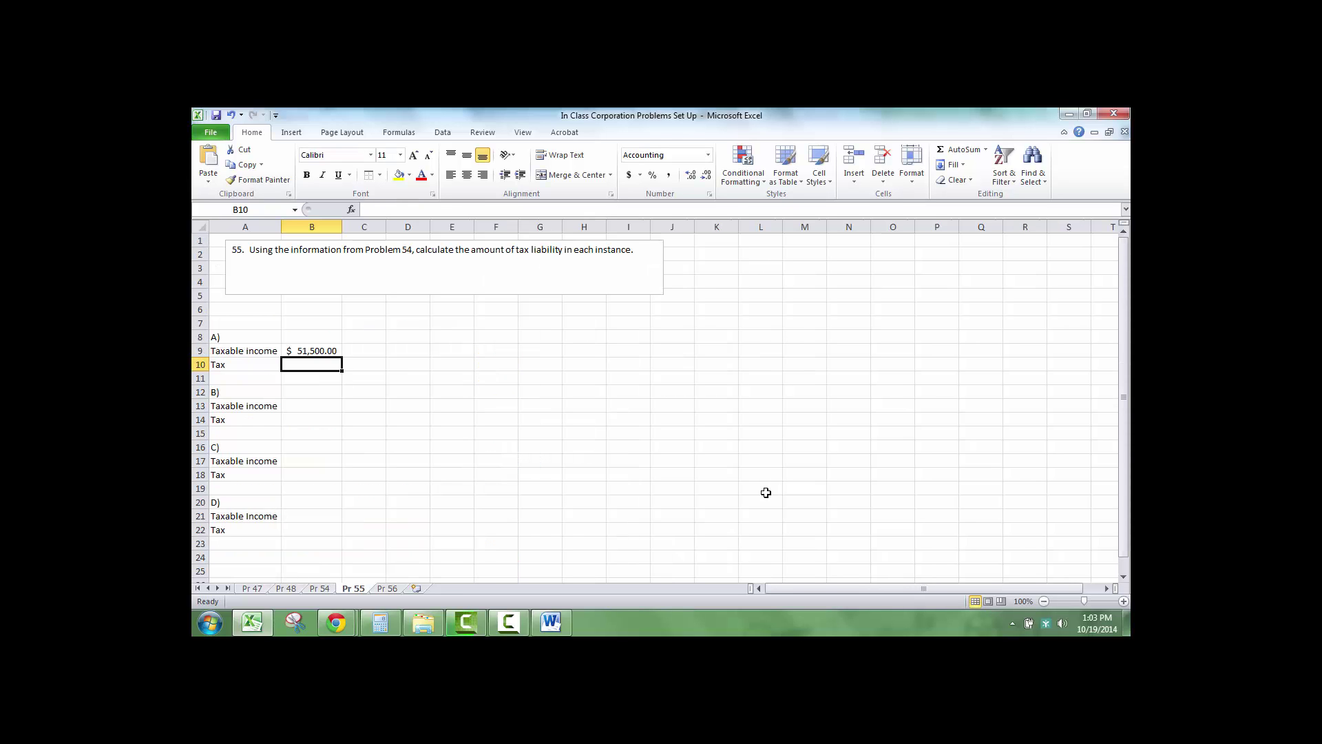
pyautogui.click(563, 623)
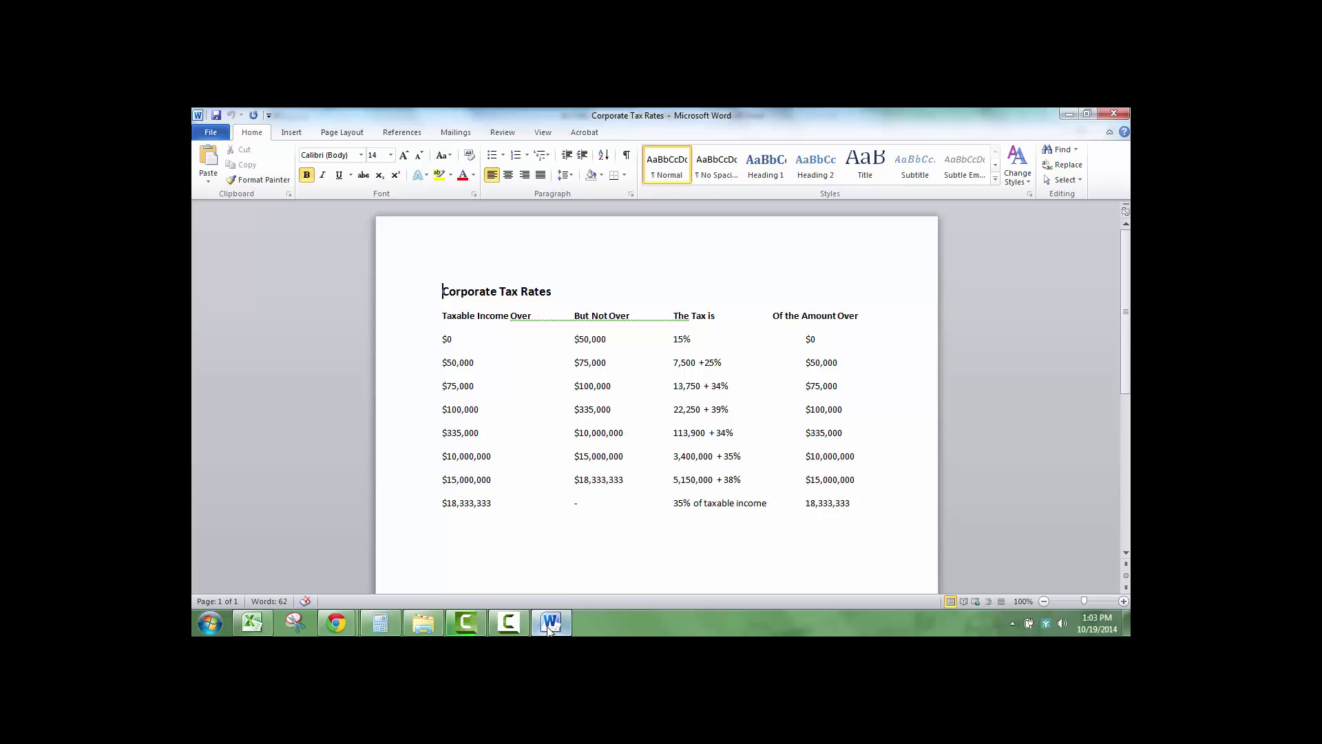
pyautogui.moveTo(443, 360); pyautogui.dragTo(715, 365)
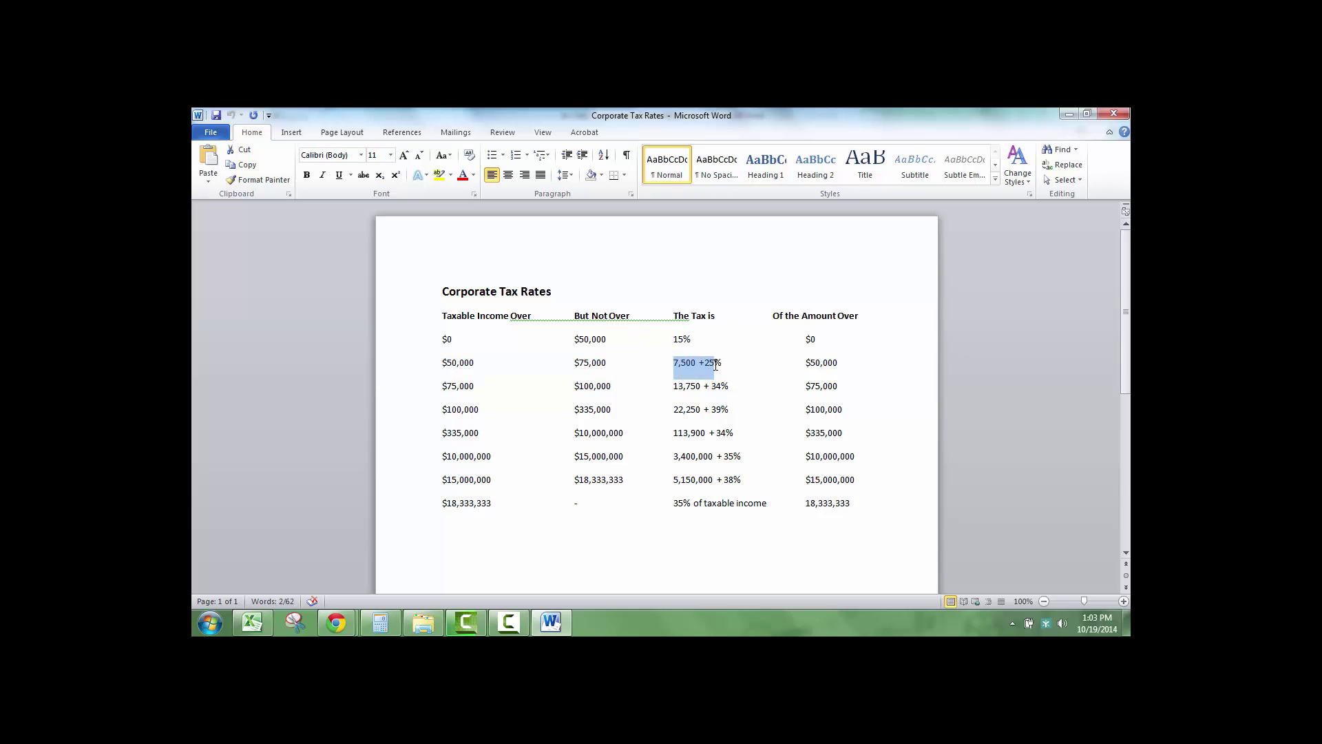
pyautogui.moveTo(803, 363); pyautogui.dragTo(854, 364)
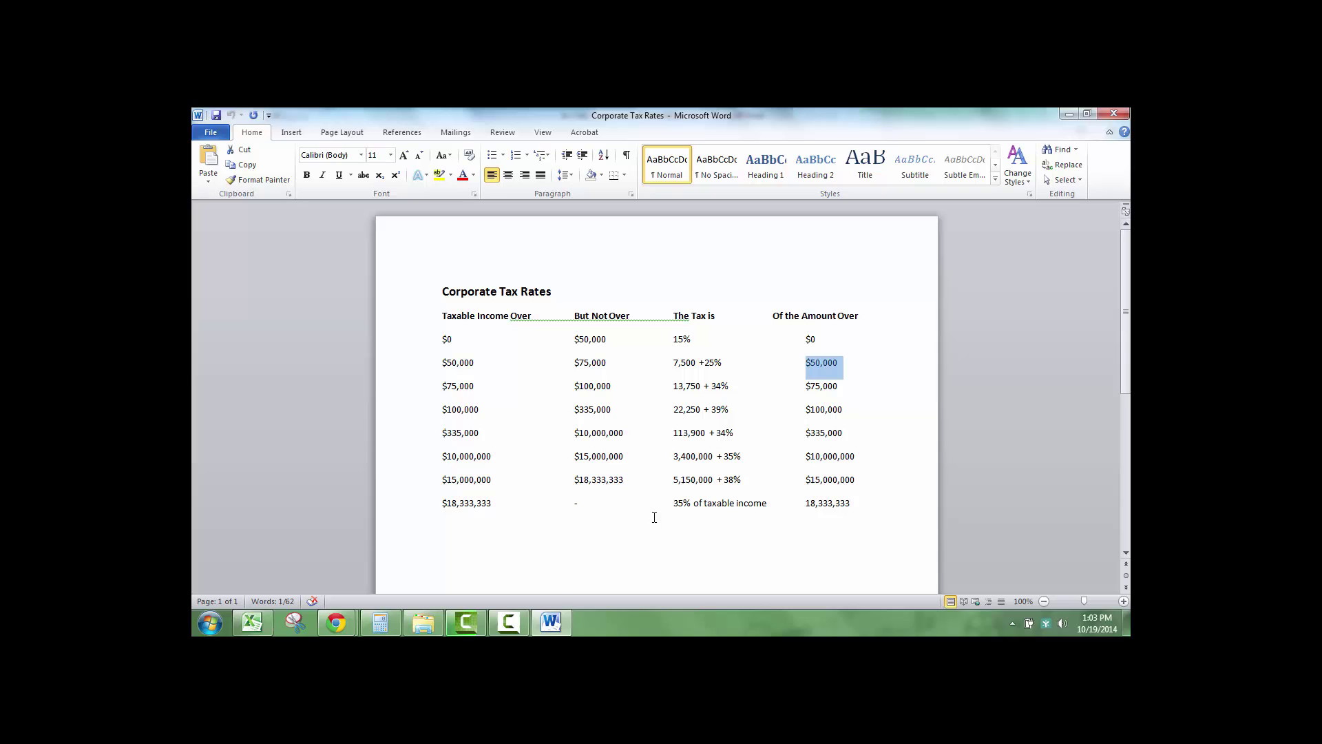
# Step: Enter =7500+((B9-50000)*.25) in B10 so part A's tax shows $7,875.00
pyautogui.hotkey('alt', 'Tab')
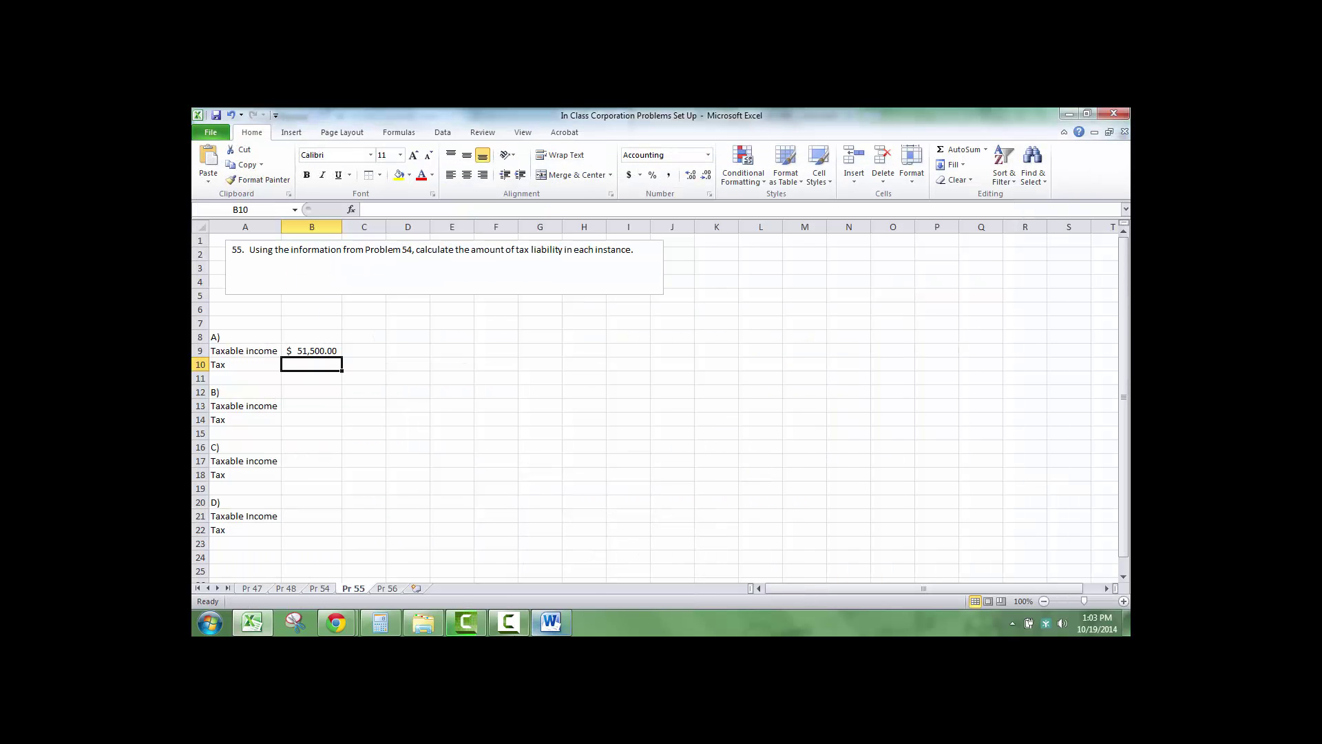
pyautogui.write('=(')
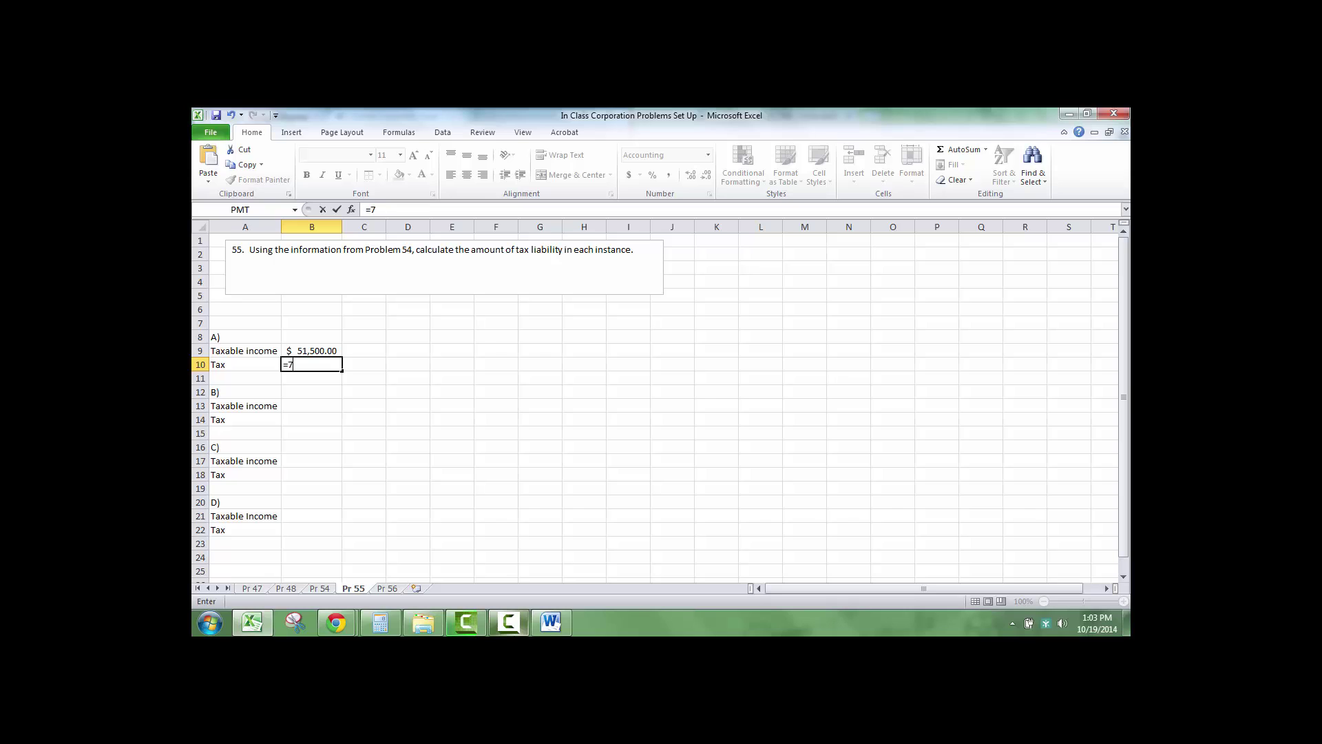
pyautogui.write('500+(')
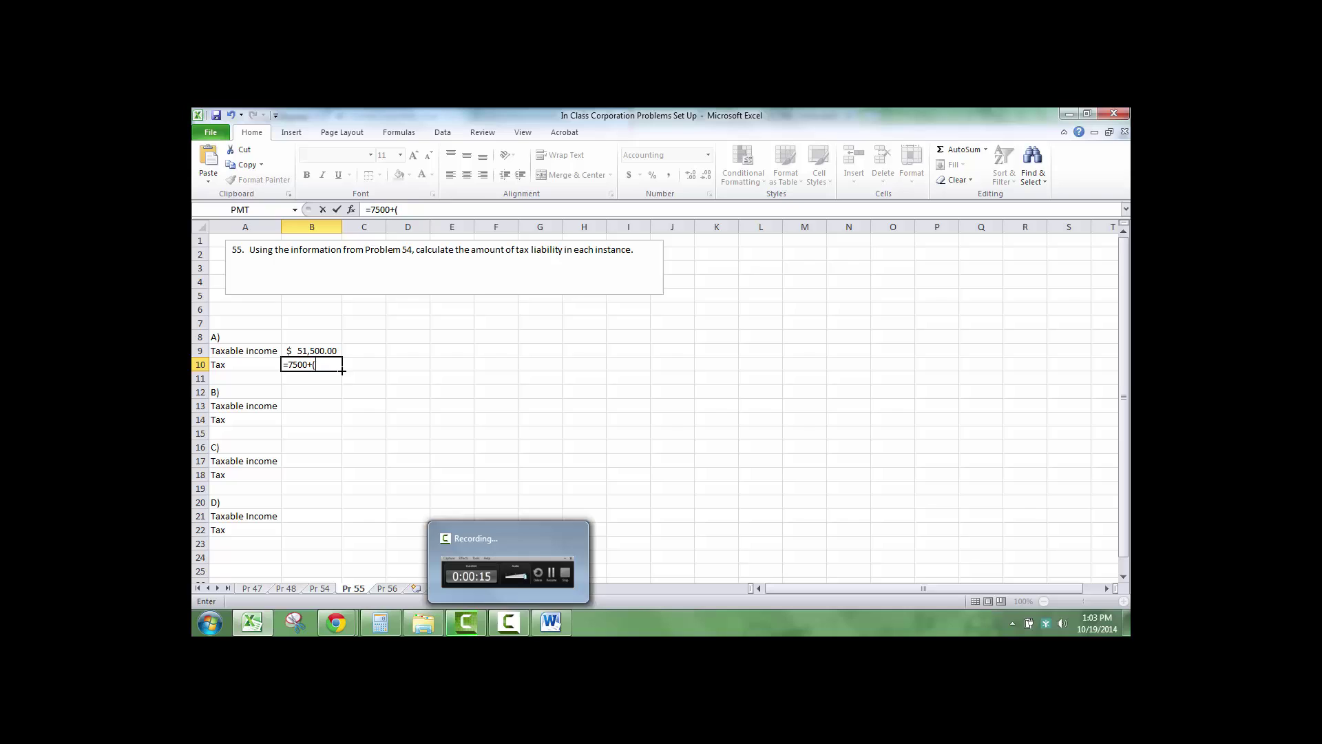
pyautogui.click(300, 351)
pyautogui.write('-')
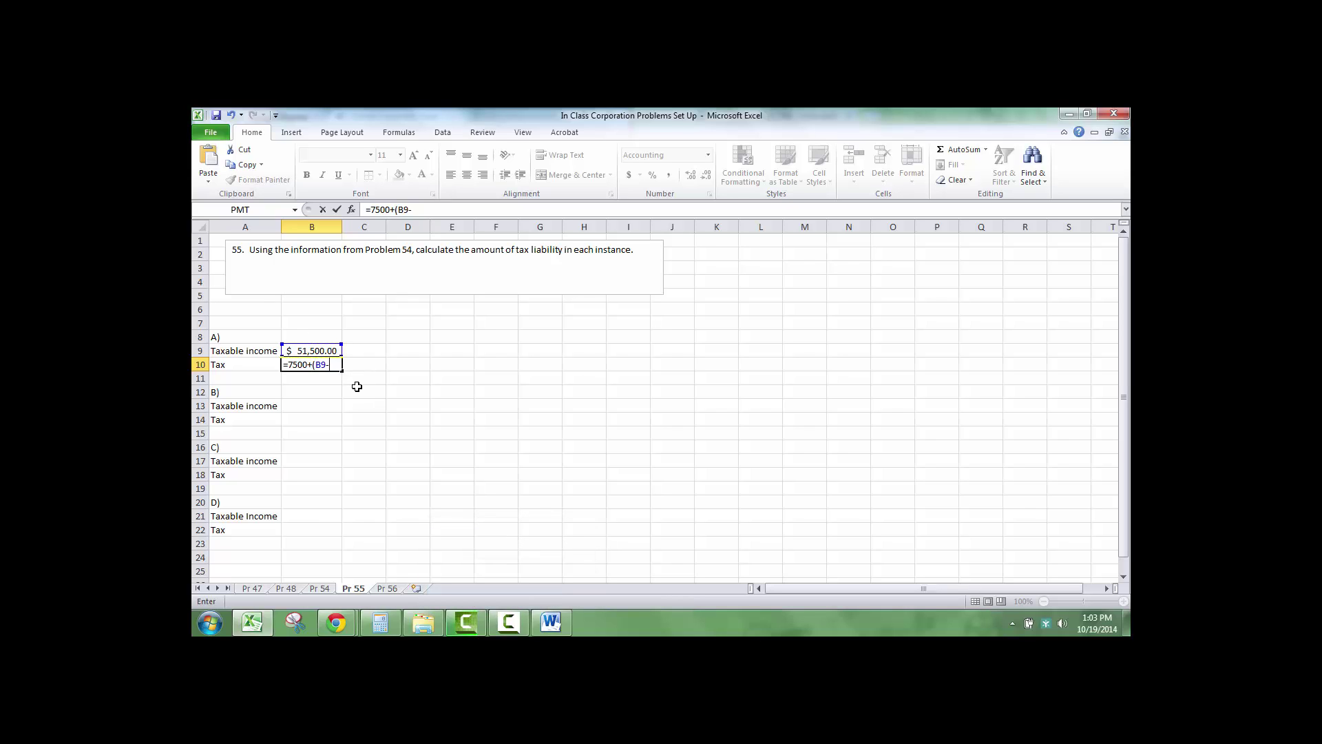
pyautogui.write('50000')
pyautogui.click(402, 210)
pyautogui.write('(')
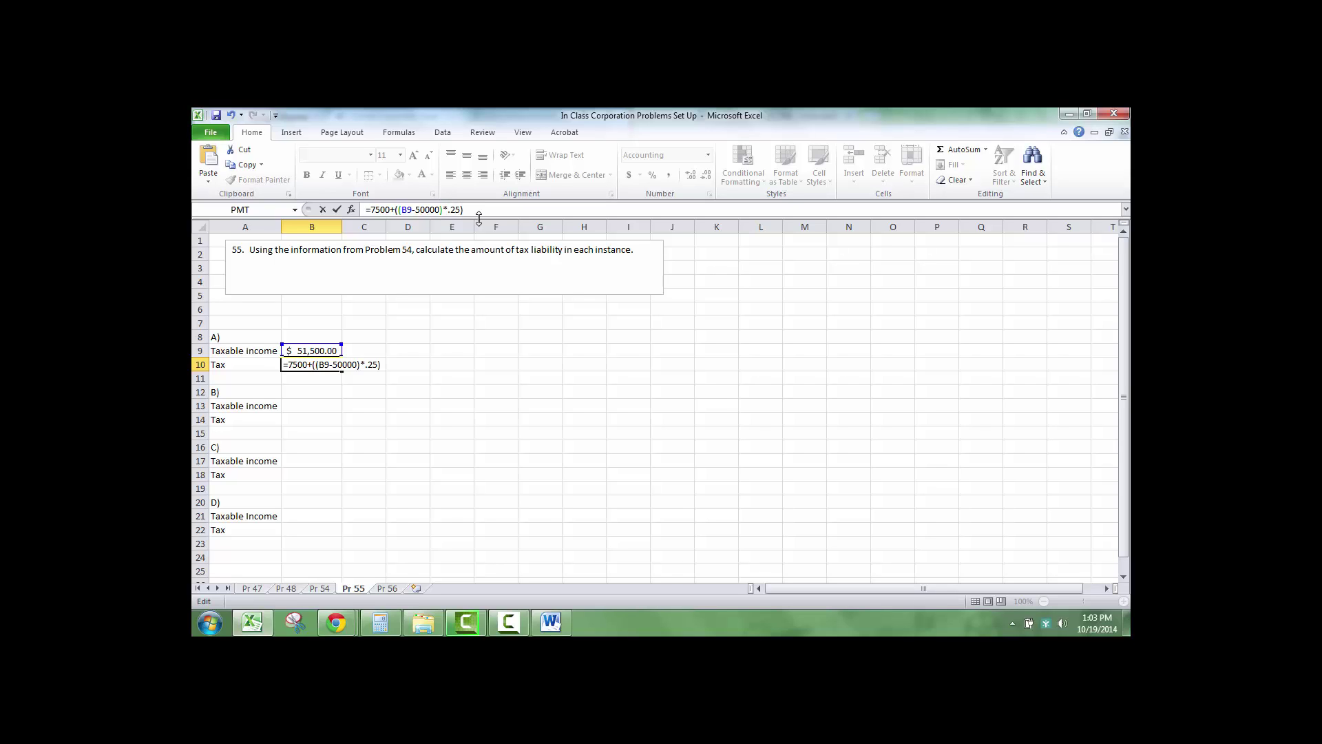
pyautogui.press('Return')
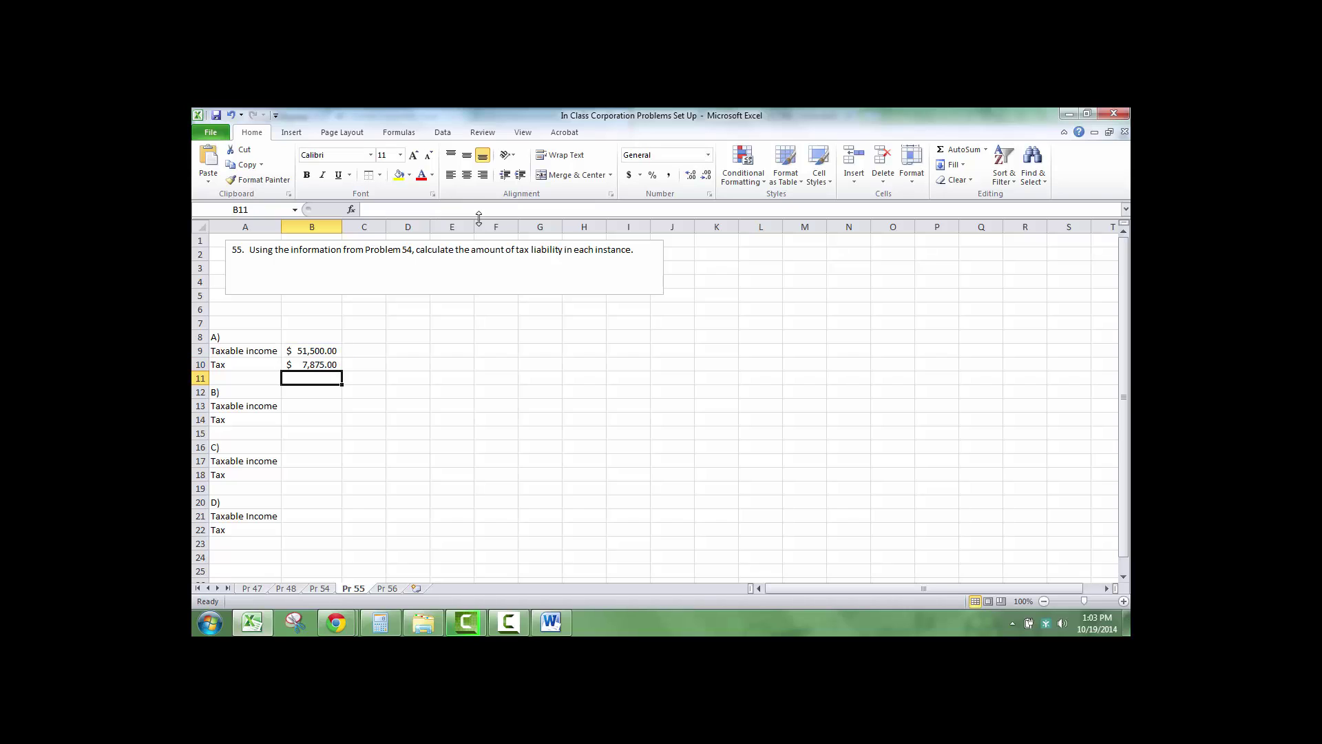
# Step: Link part B's taxable income in B13 to Pr 54's B44 figure of $97,650.00
pyautogui.press('Down')
pyautogui.press('Down')
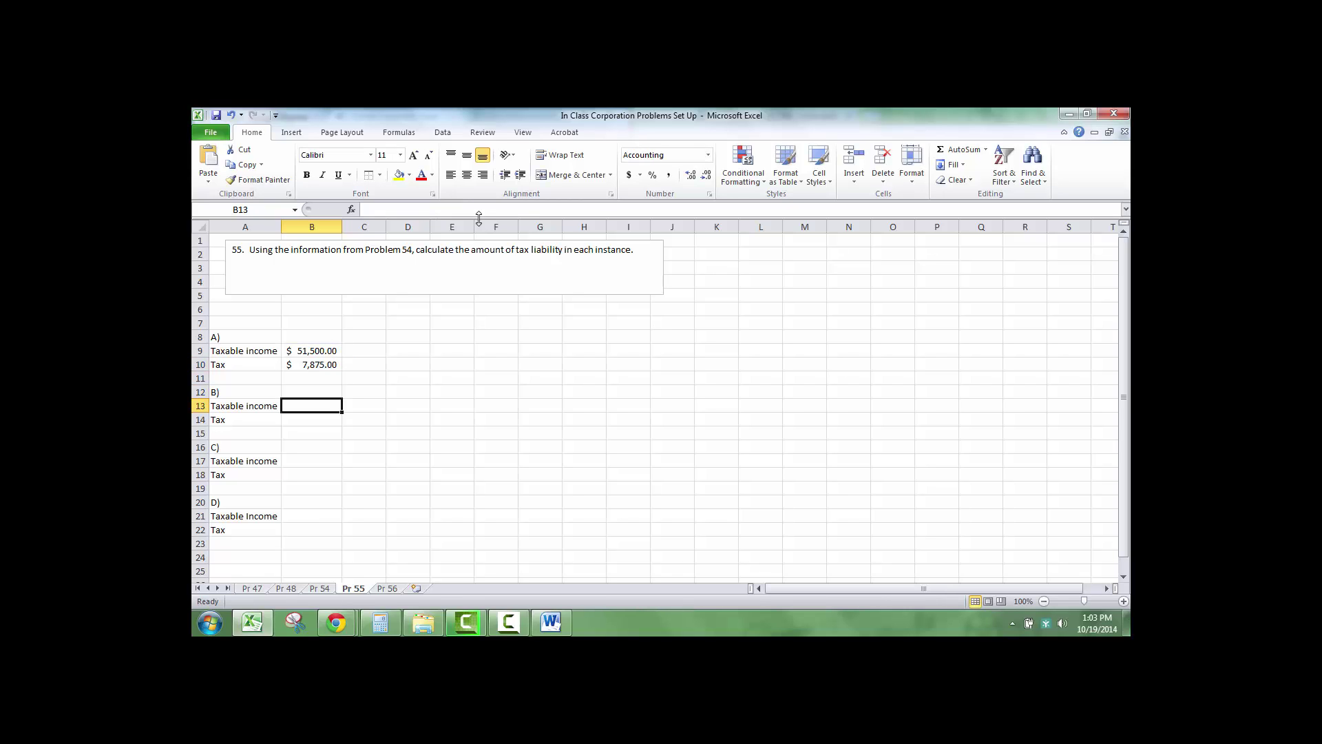
pyautogui.write('=')
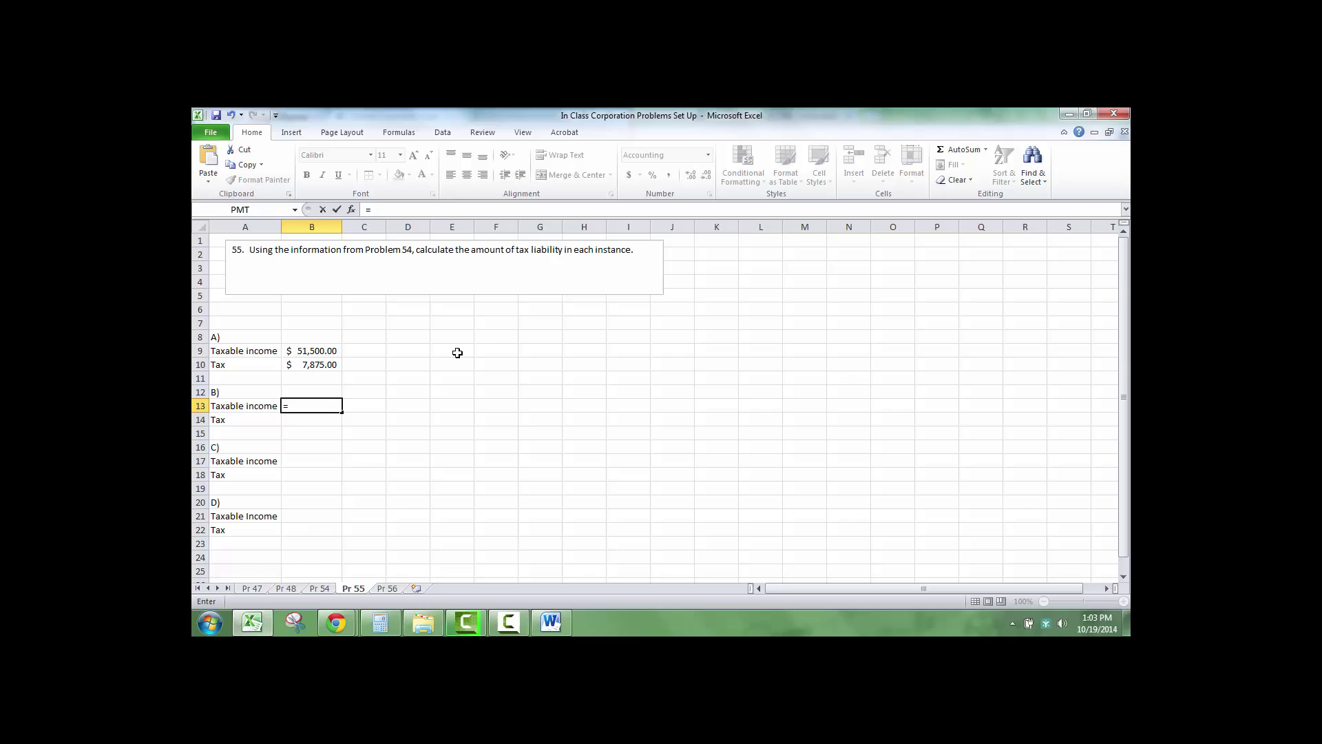
pyautogui.click(320, 589)
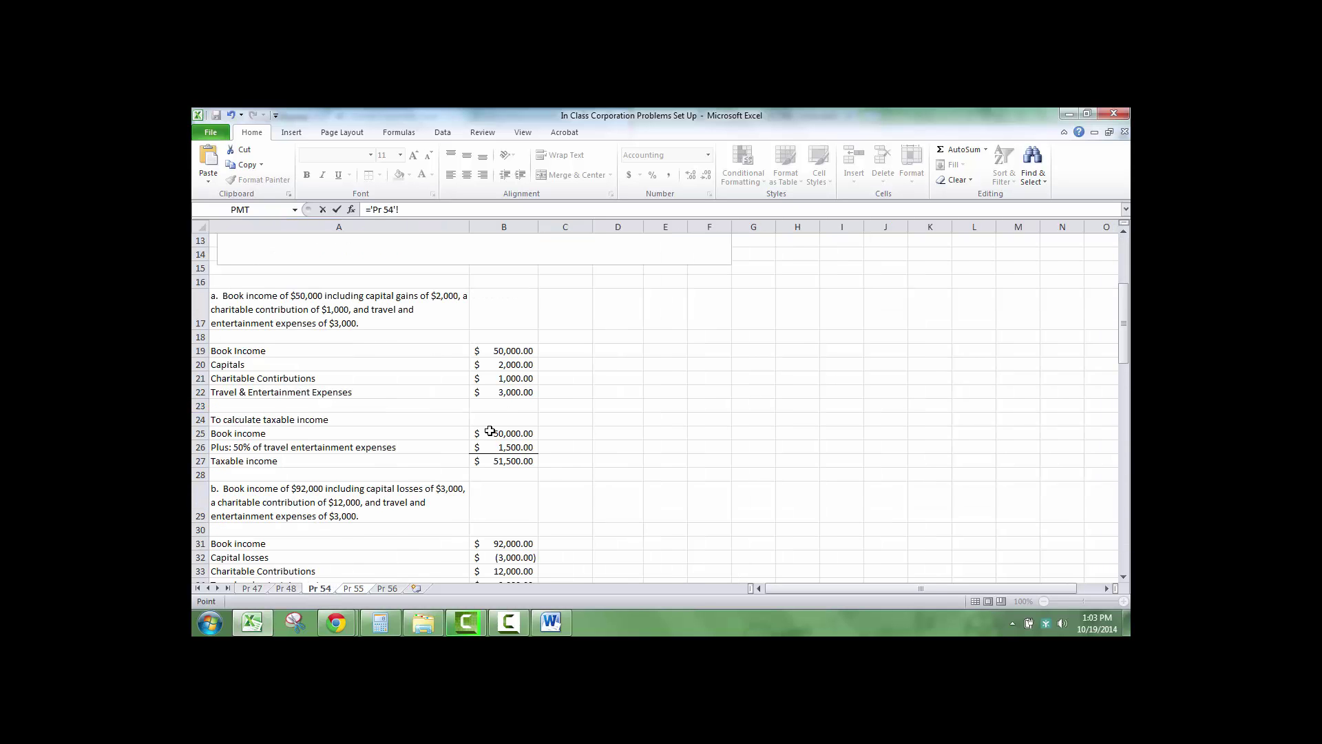
pyautogui.scroll(-5, 494, 468)
pyautogui.click(502, 530)
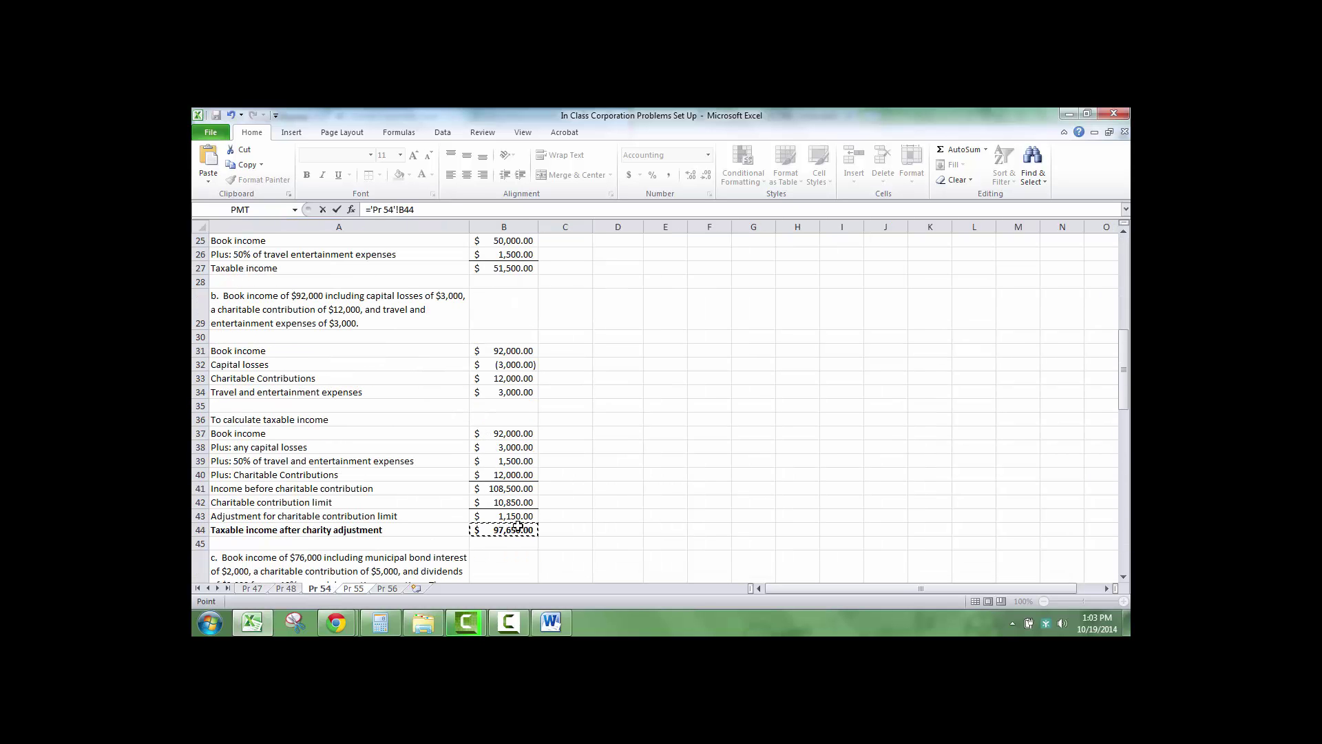
pyautogui.press('Tab')
# Step: Link part C's taxable income in B17 to Pr 54's B64 figure of $69,000.00
pyautogui.click(323, 422)
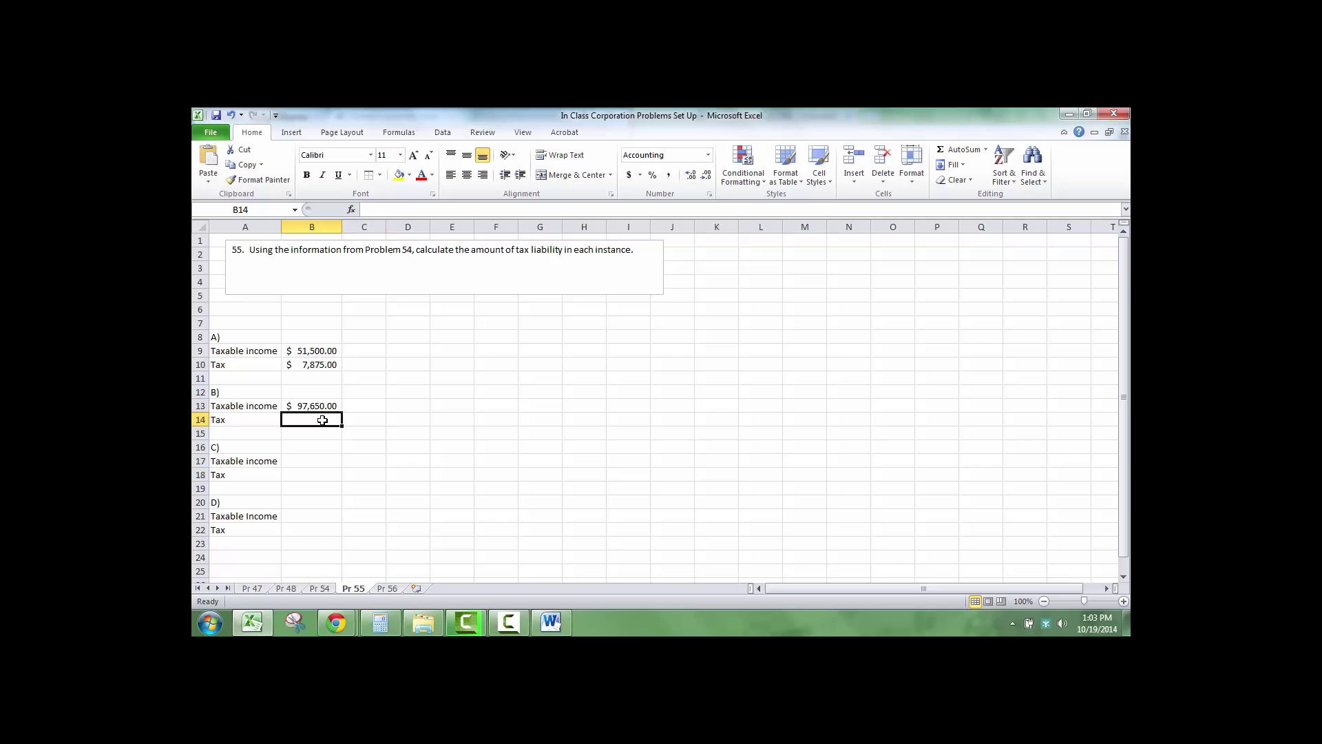
pyautogui.click(318, 456)
pyautogui.write('=')
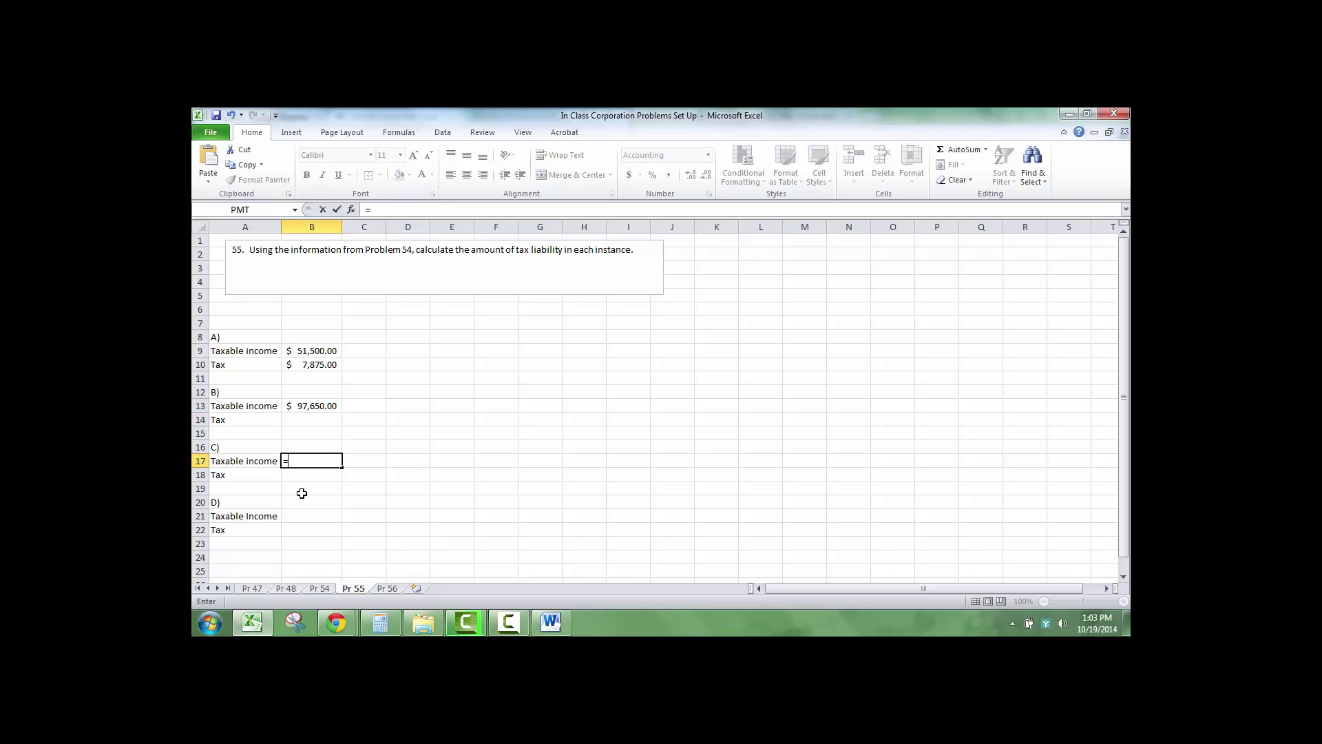
pyautogui.click(320, 589)
pyautogui.scroll(-3, 386, 482)
pyautogui.scroll(-6, 423, 469)
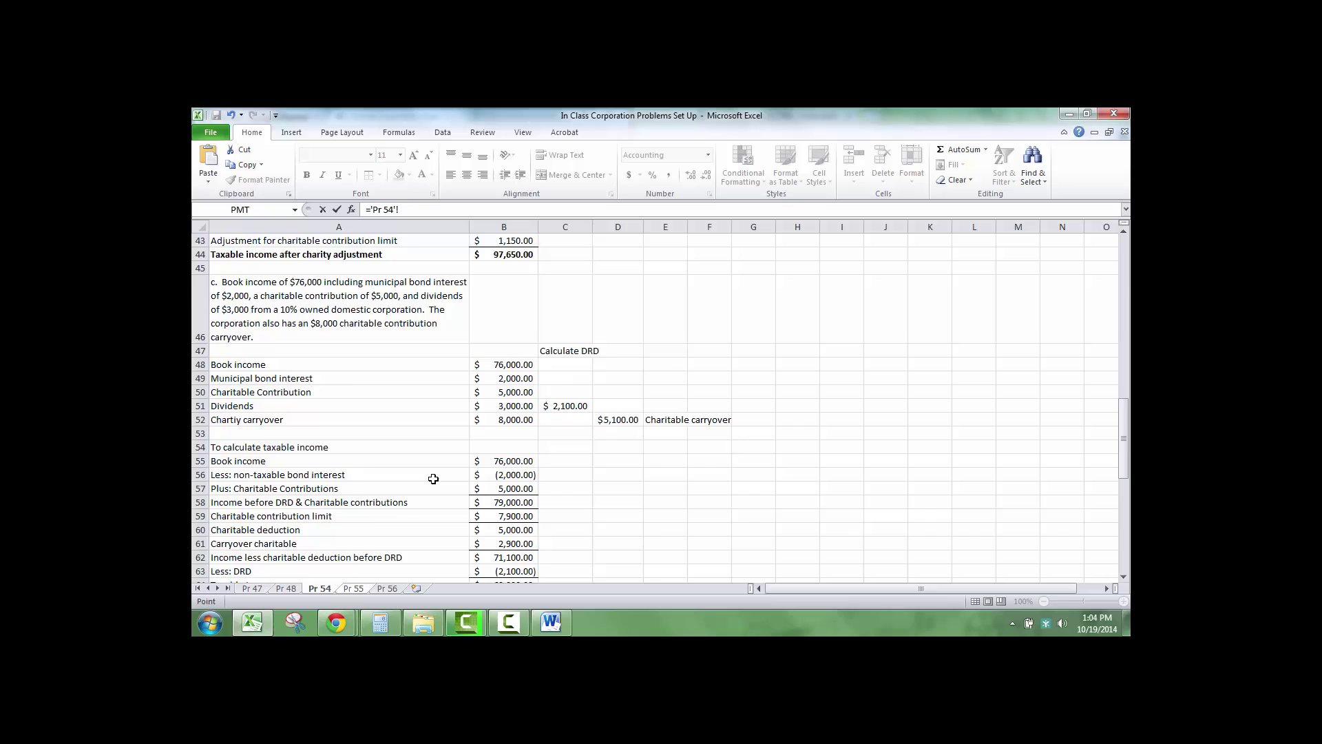
pyautogui.click(499, 406)
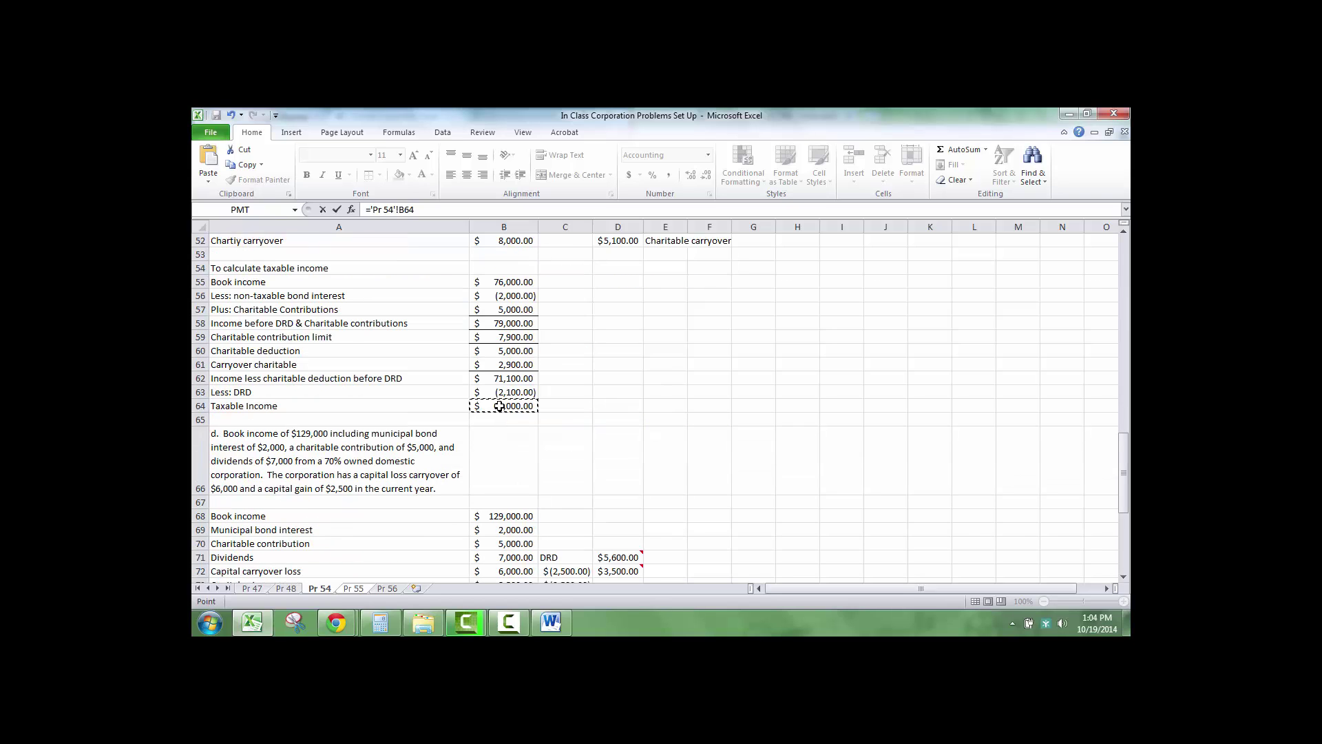
pyautogui.press('Return')
# Step: Link part D's taxable income in B20 to Pr 54's B86 figure of $118,900.00
pyautogui.click(314, 504)
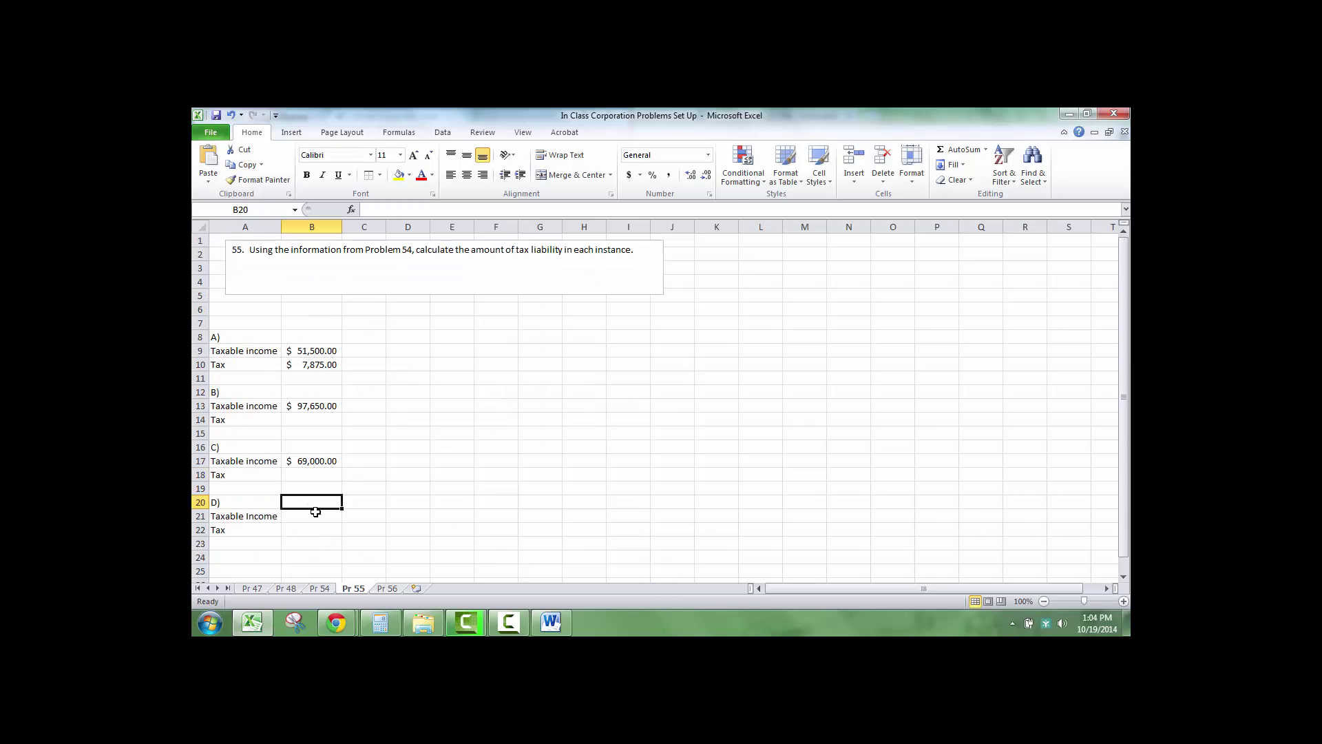
pyautogui.click(314, 515)
pyautogui.click(315, 503)
pyautogui.write('=')
pyautogui.click(320, 590)
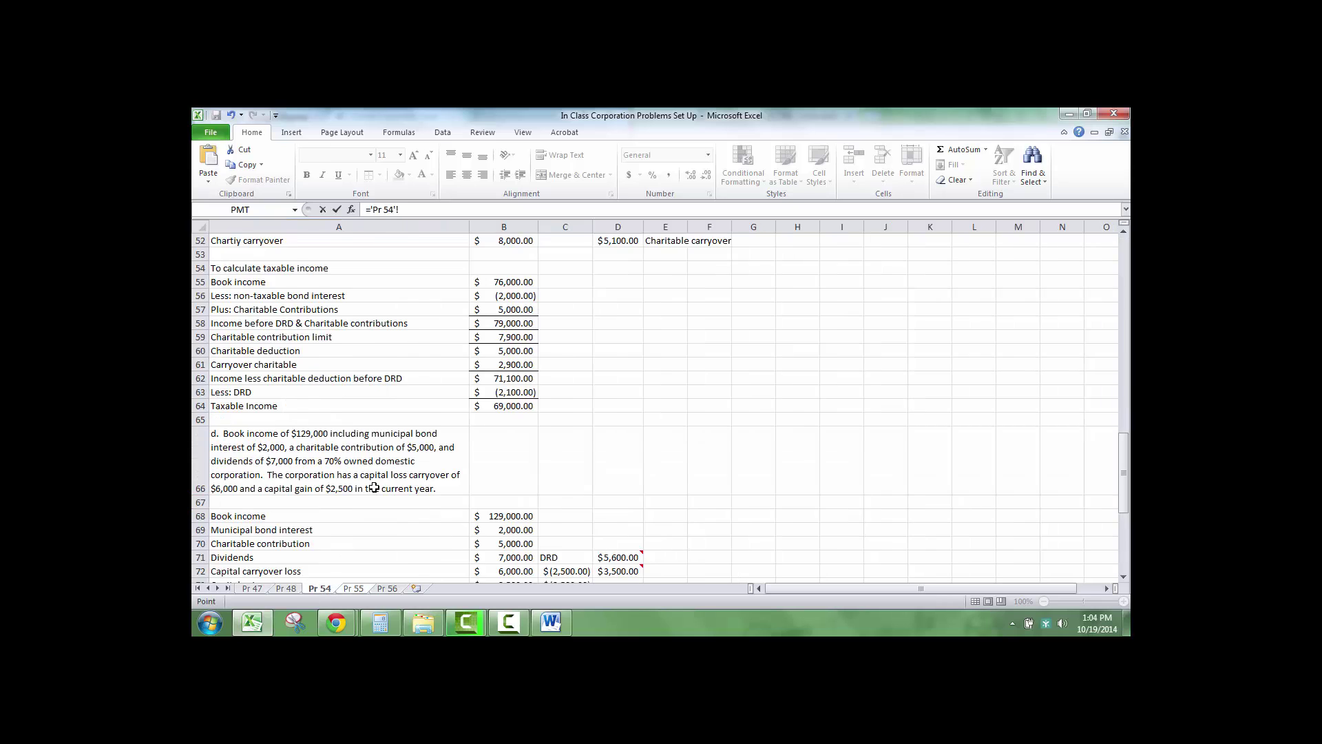
pyautogui.scroll(-6, 372, 487)
pyautogui.click(496, 455)
pyautogui.press('Return')
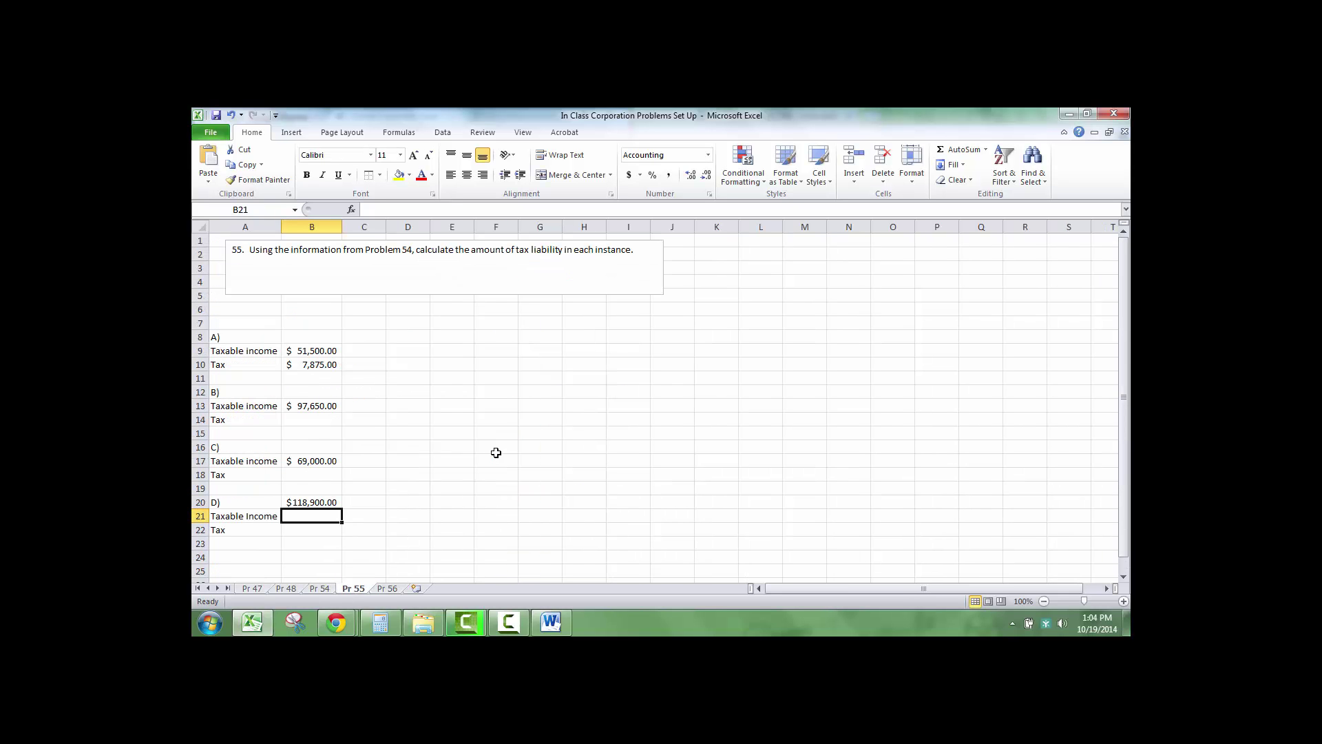
# Step: Start part B's tax formula in B14 and look up the 13,750 + 34% bracket in Word
pyautogui.click(330, 417)
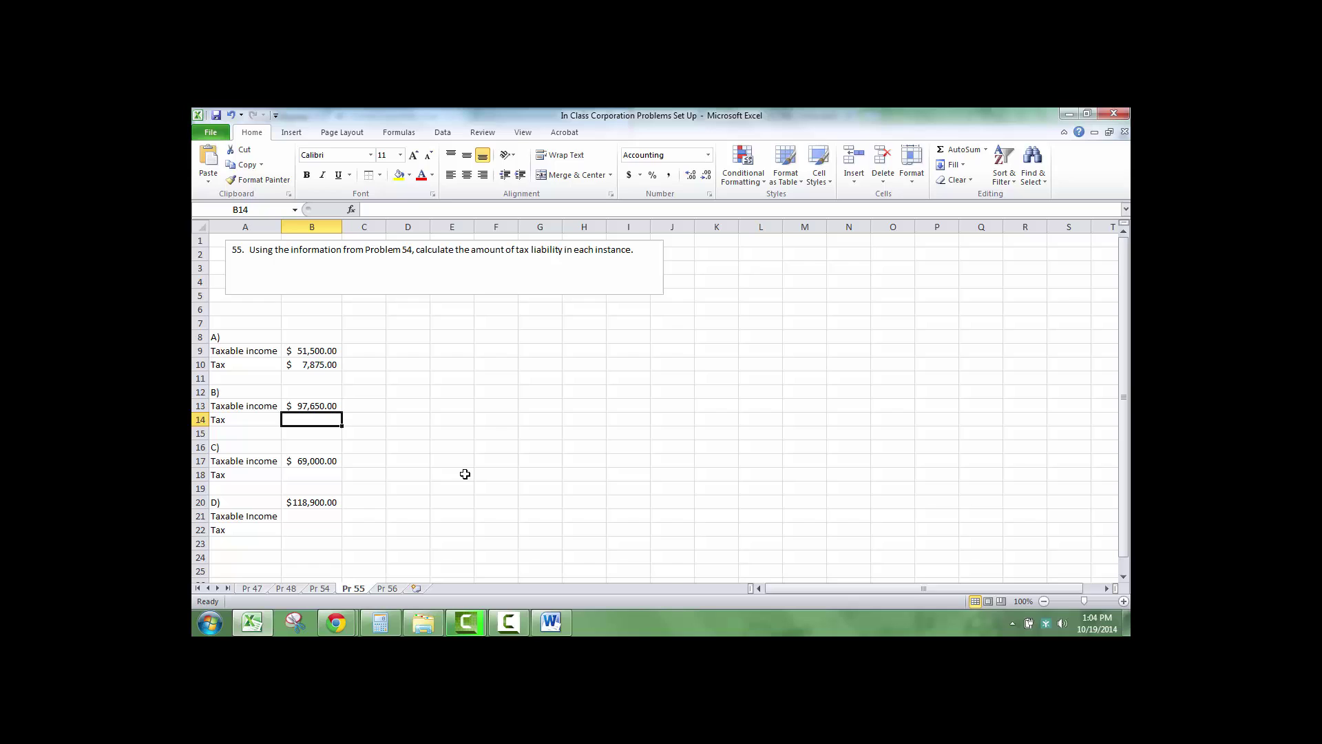
pyautogui.write('=')
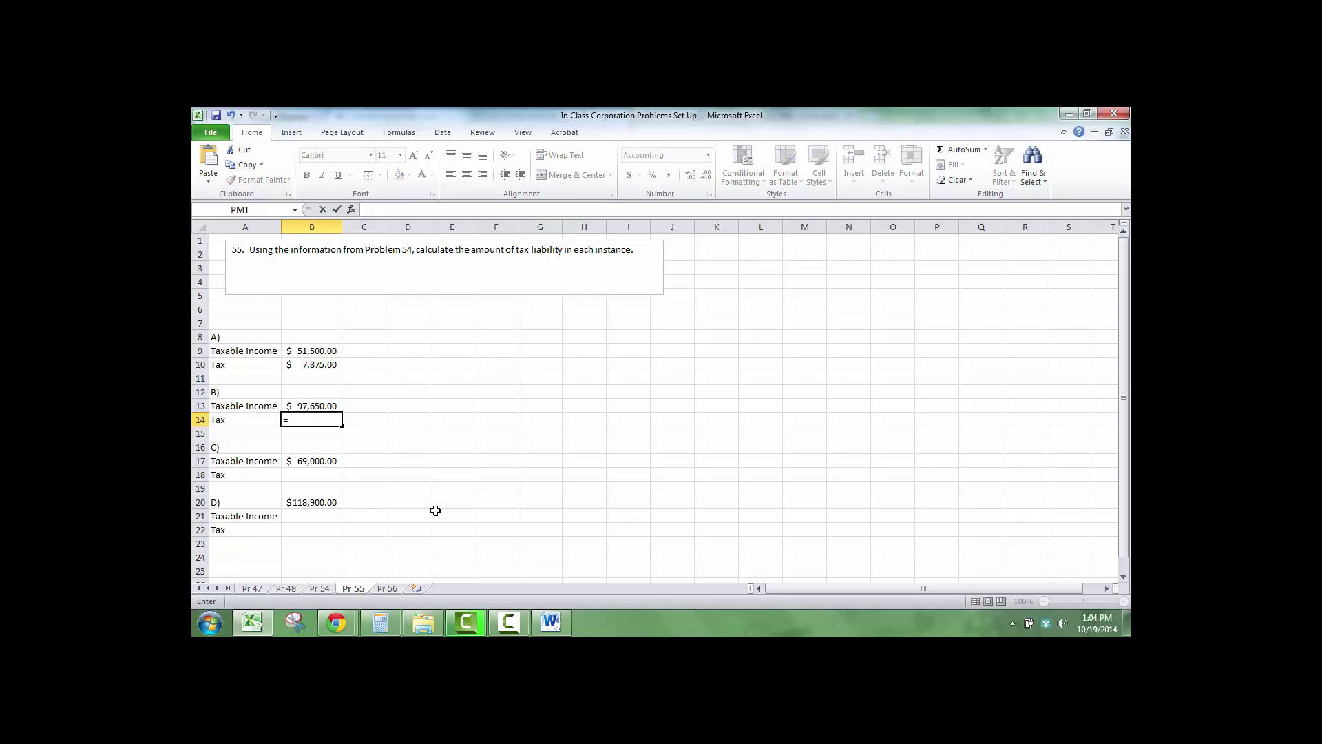
pyautogui.click(551, 623)
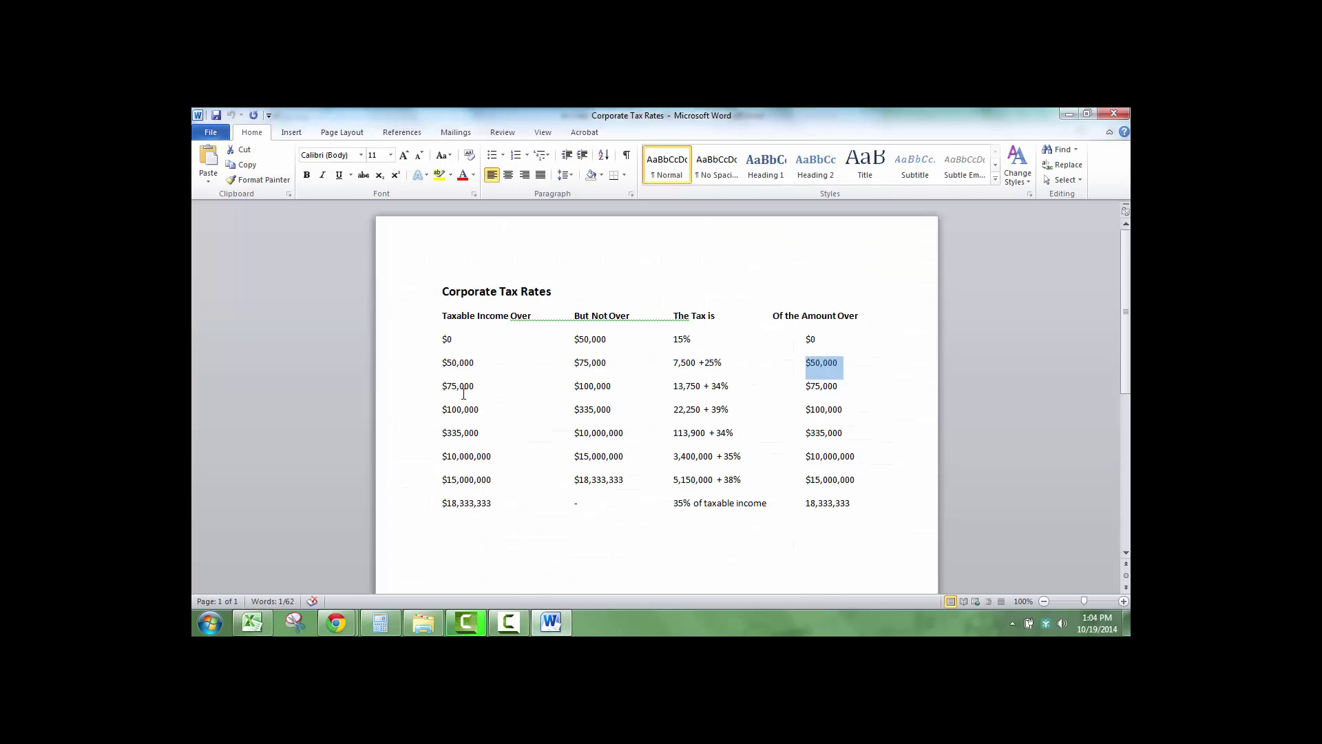
pyautogui.moveTo(669, 387); pyautogui.dragTo(730, 389)
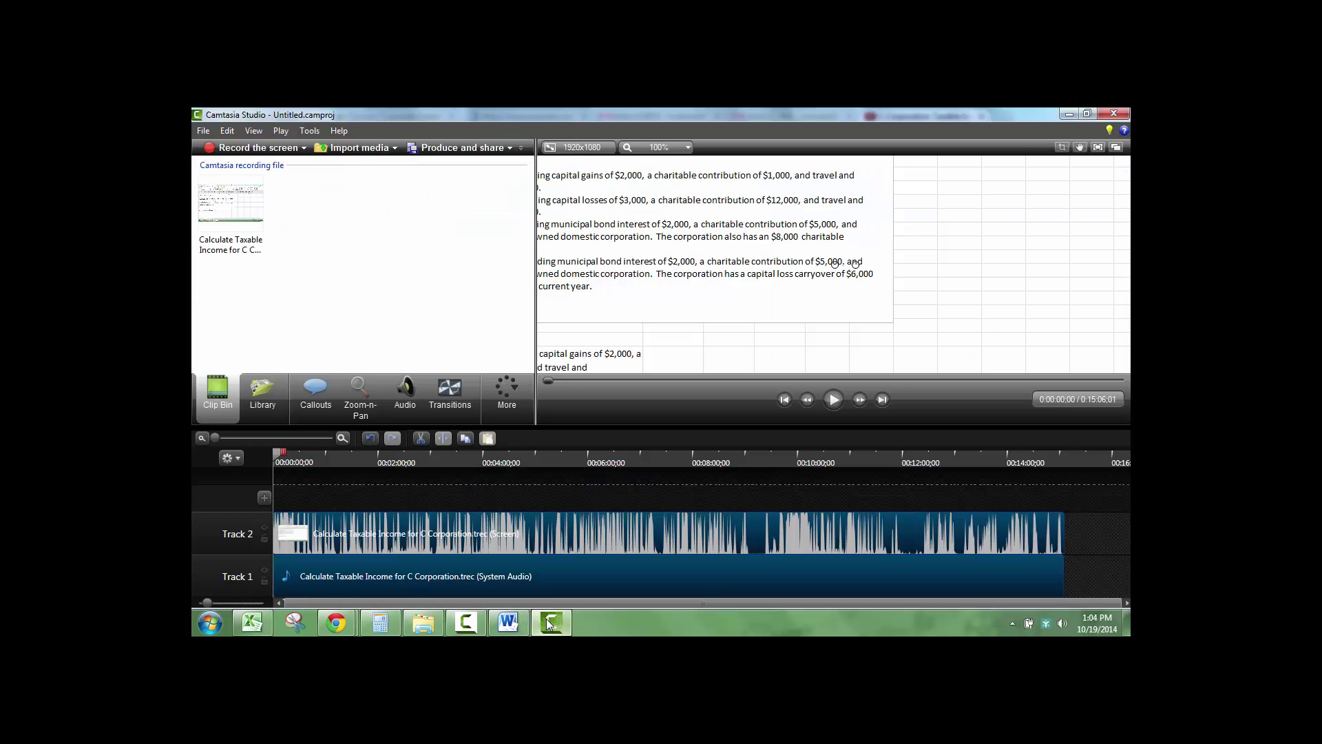
pyautogui.click(1071, 114)
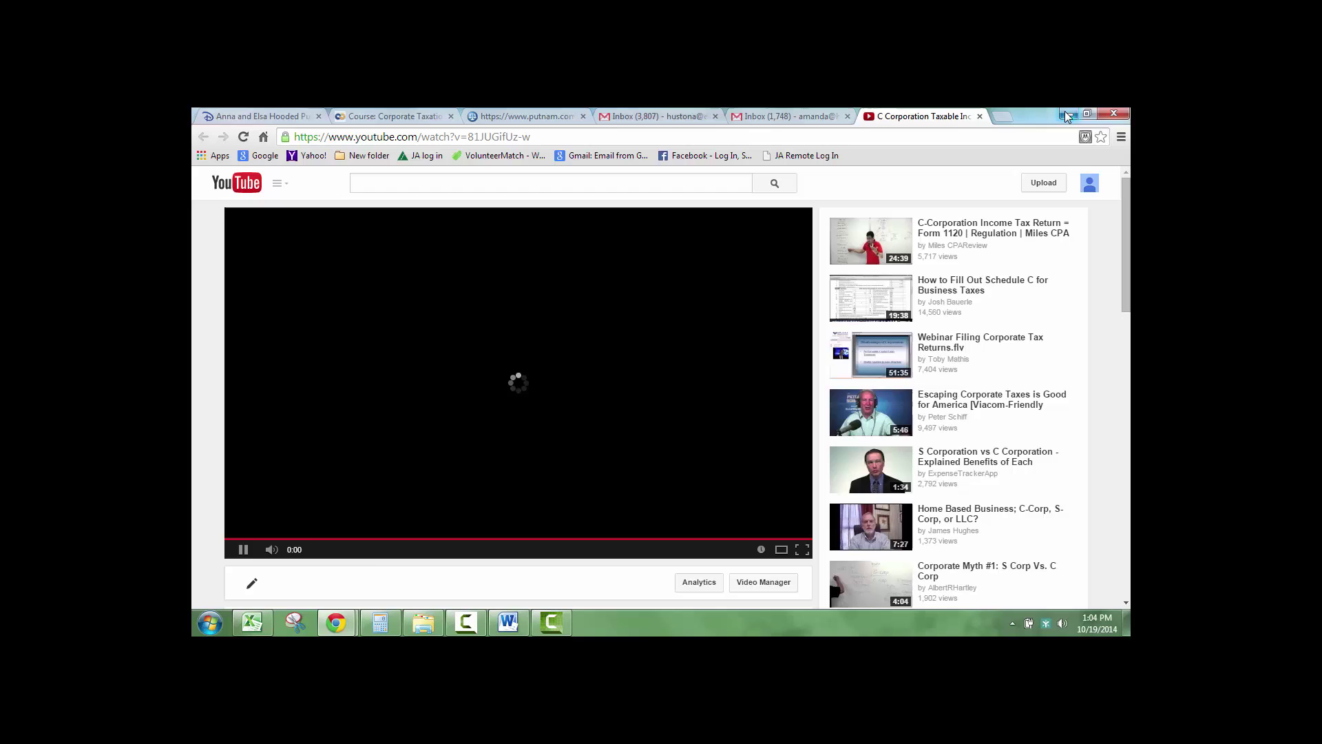
pyautogui.click(1065, 115)
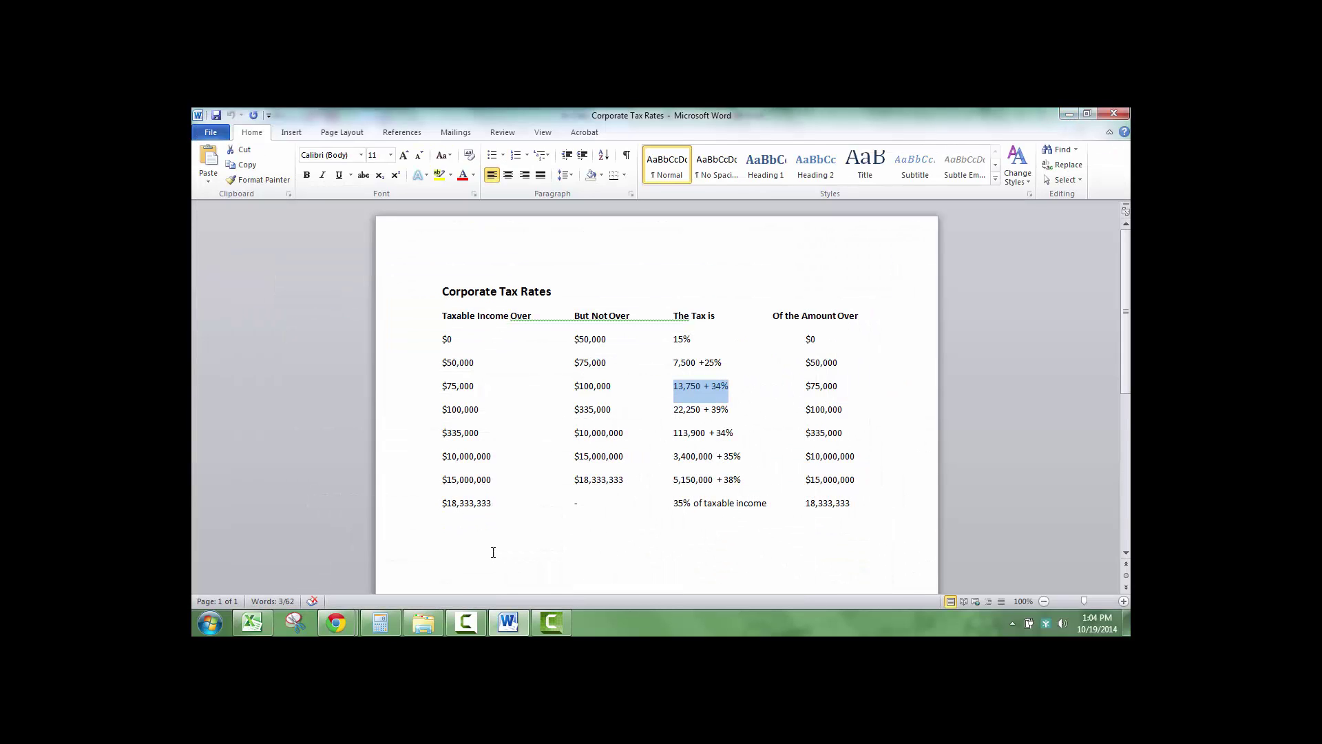
# Step: Enter =13750+((B13-75000)*.34) in B14 so part B's tax shows $21,451.00
pyautogui.click(252, 622)
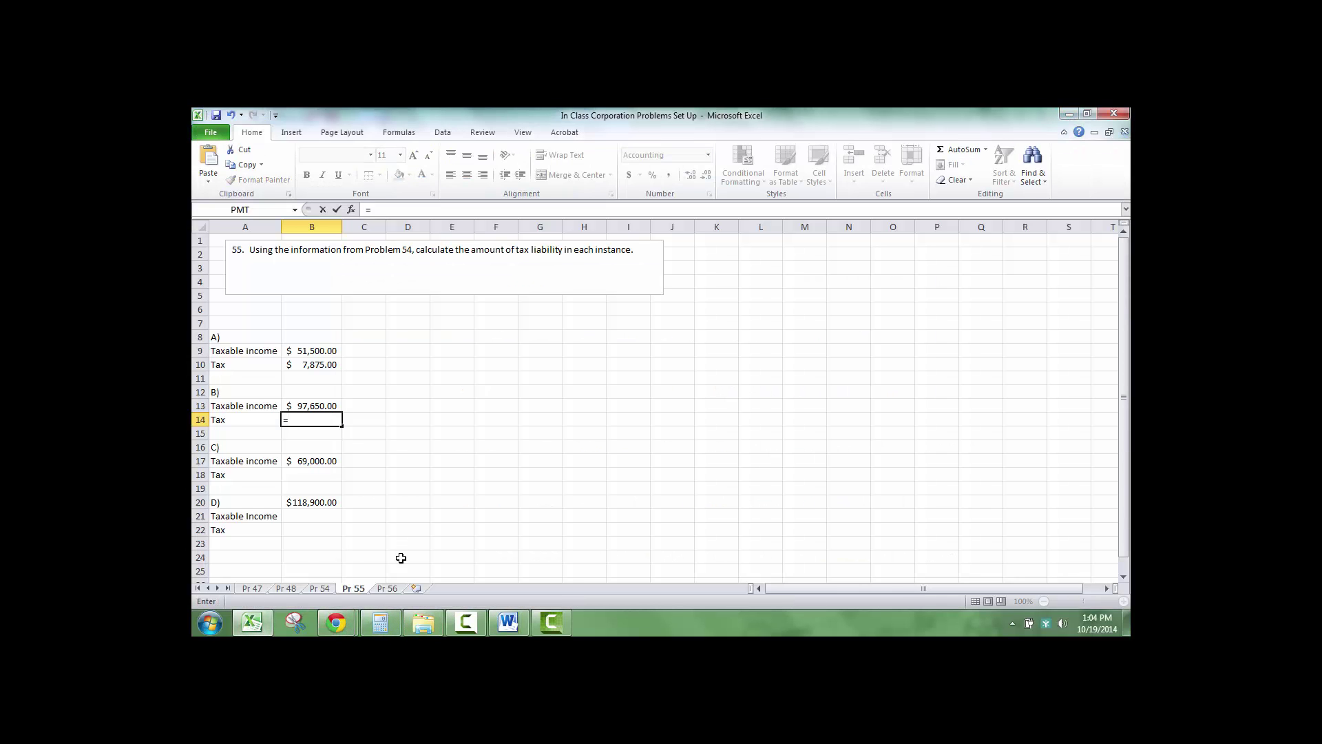
pyautogui.write('13750+((')
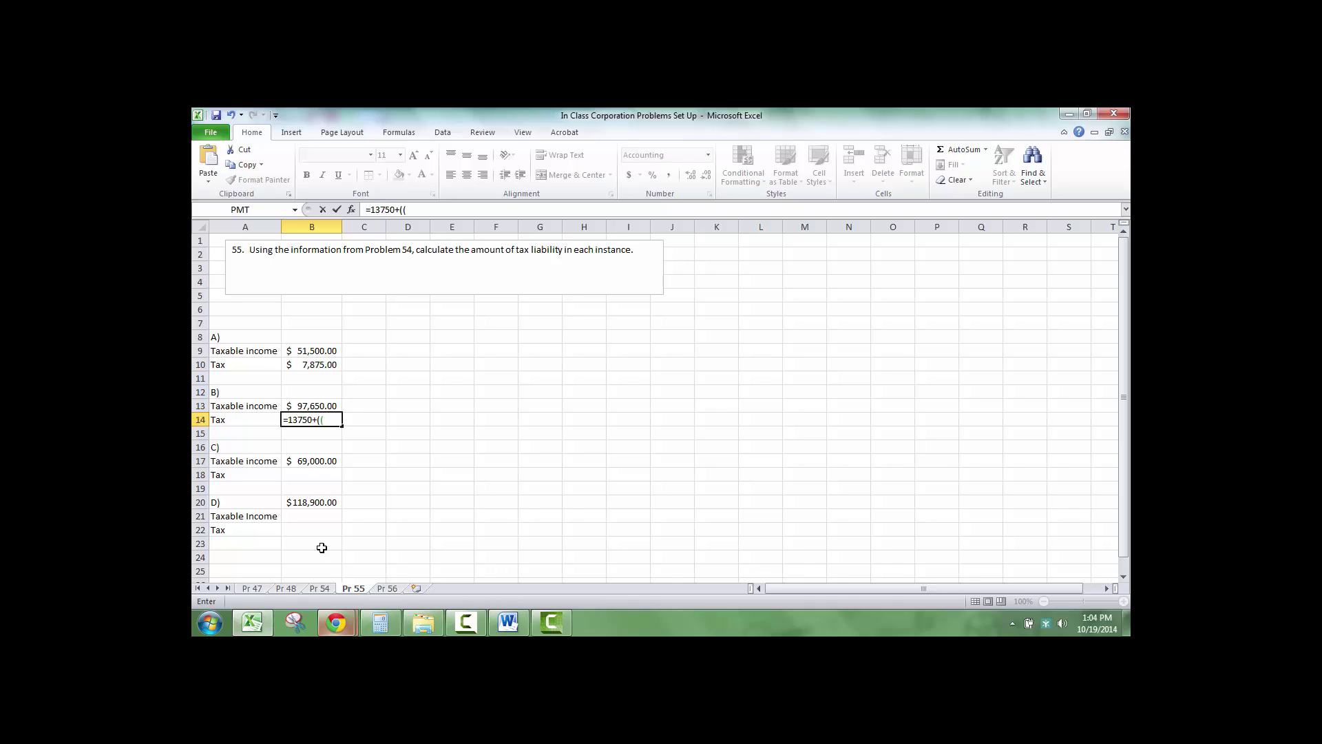
pyautogui.click(303, 410)
pyautogui.write('-75000')
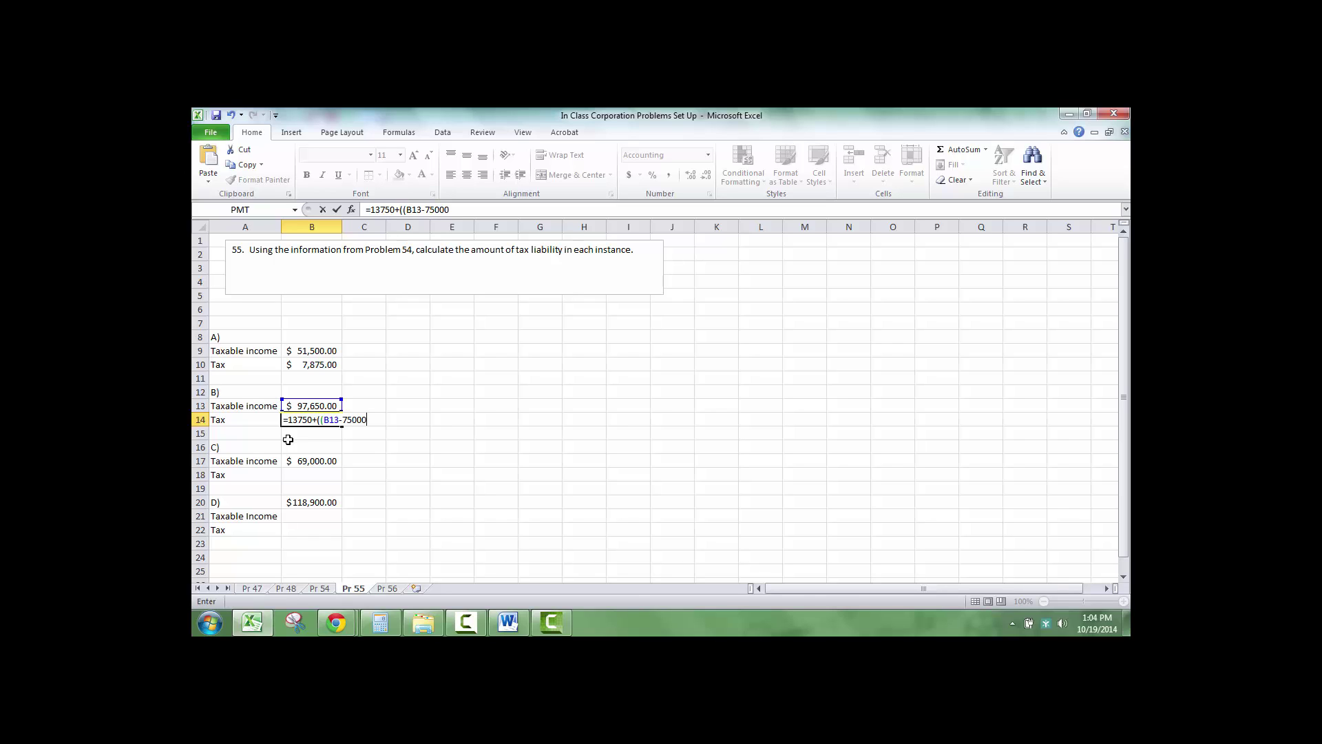
pyautogui.write('34)')
pyautogui.press('Return')
pyautogui.press('Down')
pyautogui.press('Down')
pyautogui.press('Down')
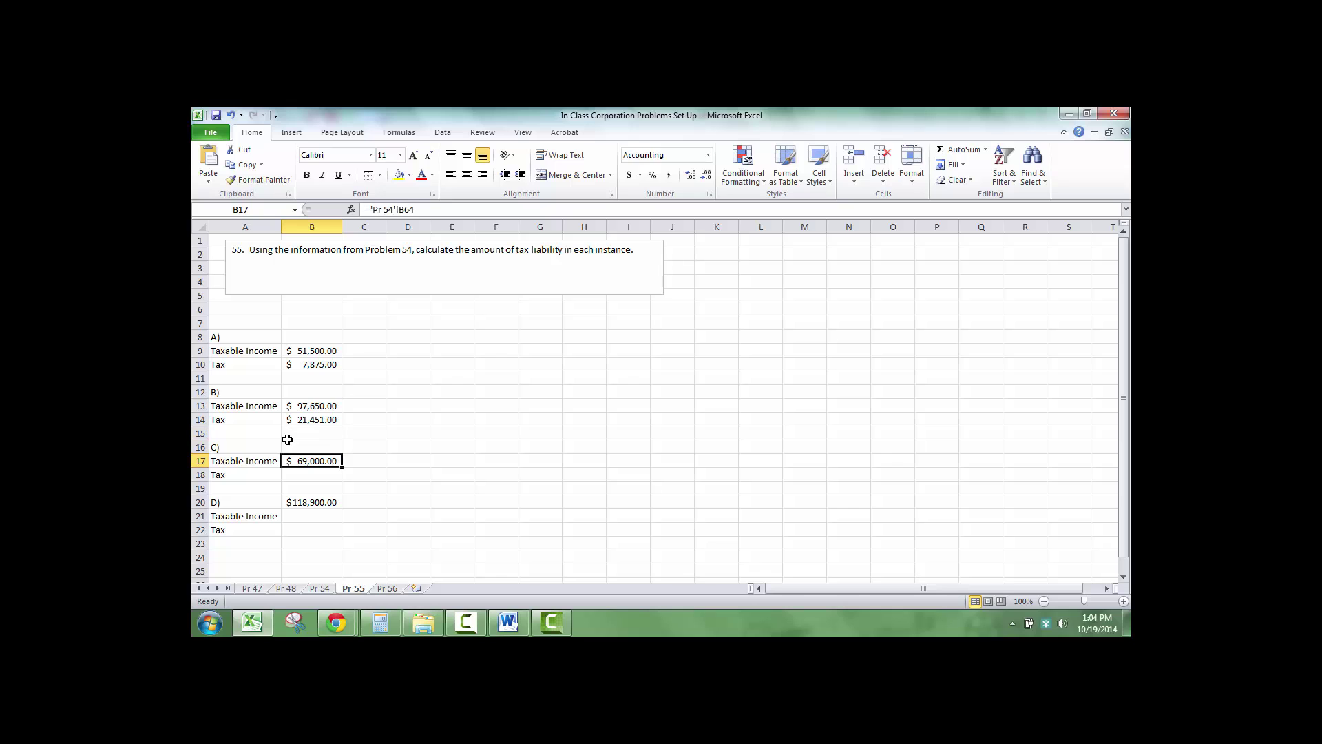
# Step: Check the $50,000–$75,000 bracket, then enter =7500+((B17-50000)*.25) in B18 for $12,250.00
pyautogui.click(507, 628)
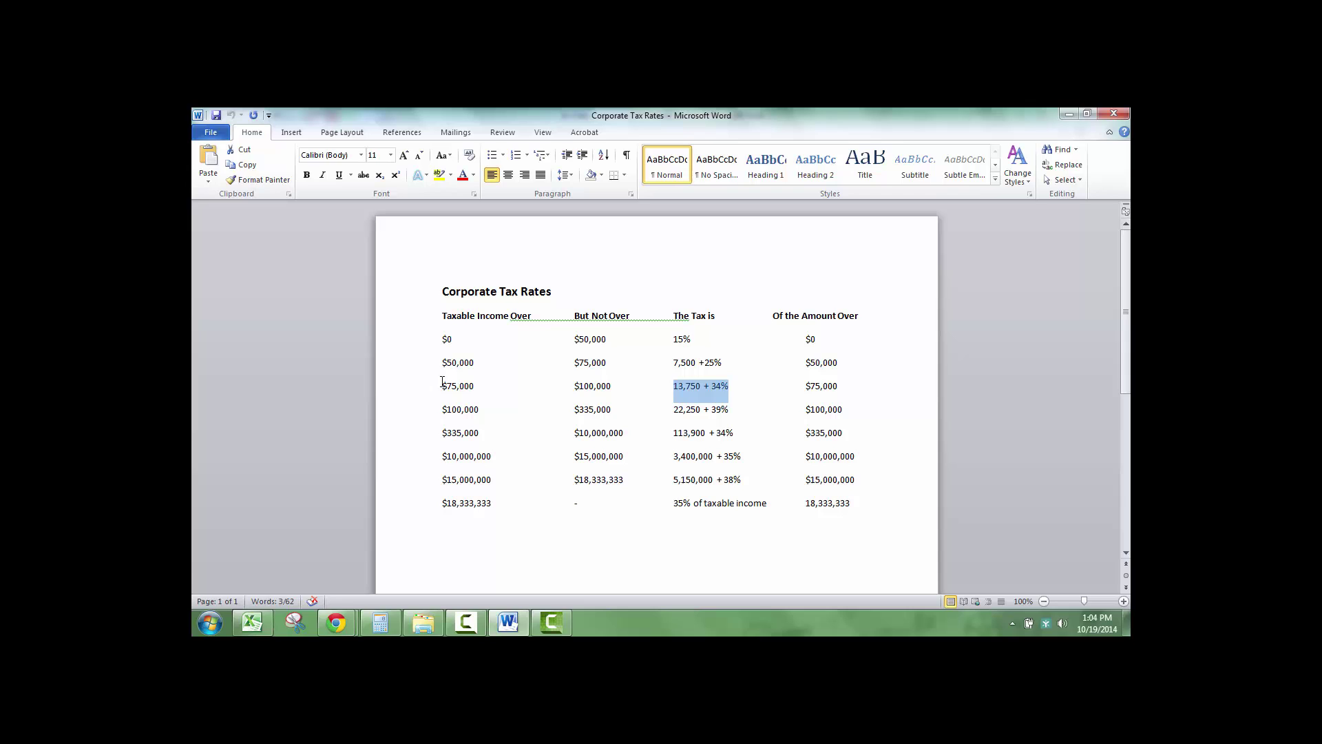
pyautogui.moveTo(442, 364); pyautogui.dragTo(844, 366)
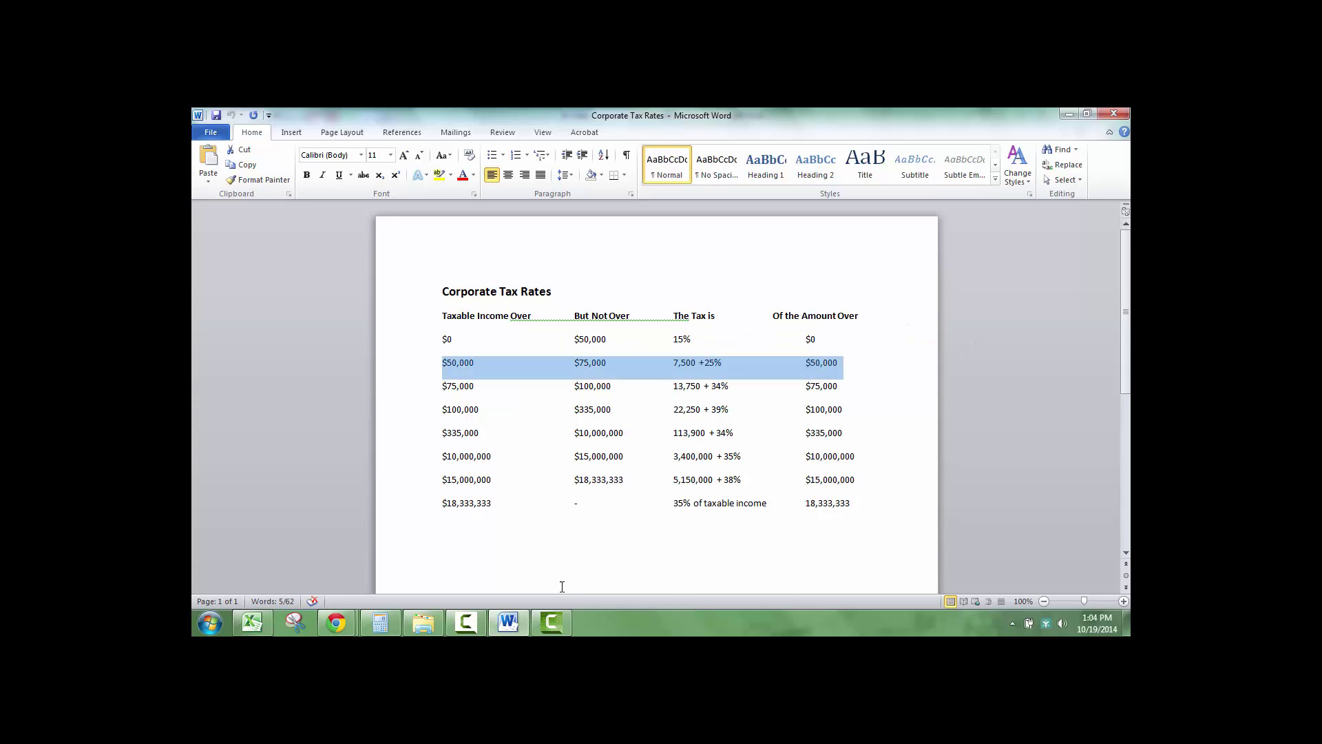
pyautogui.click(507, 624)
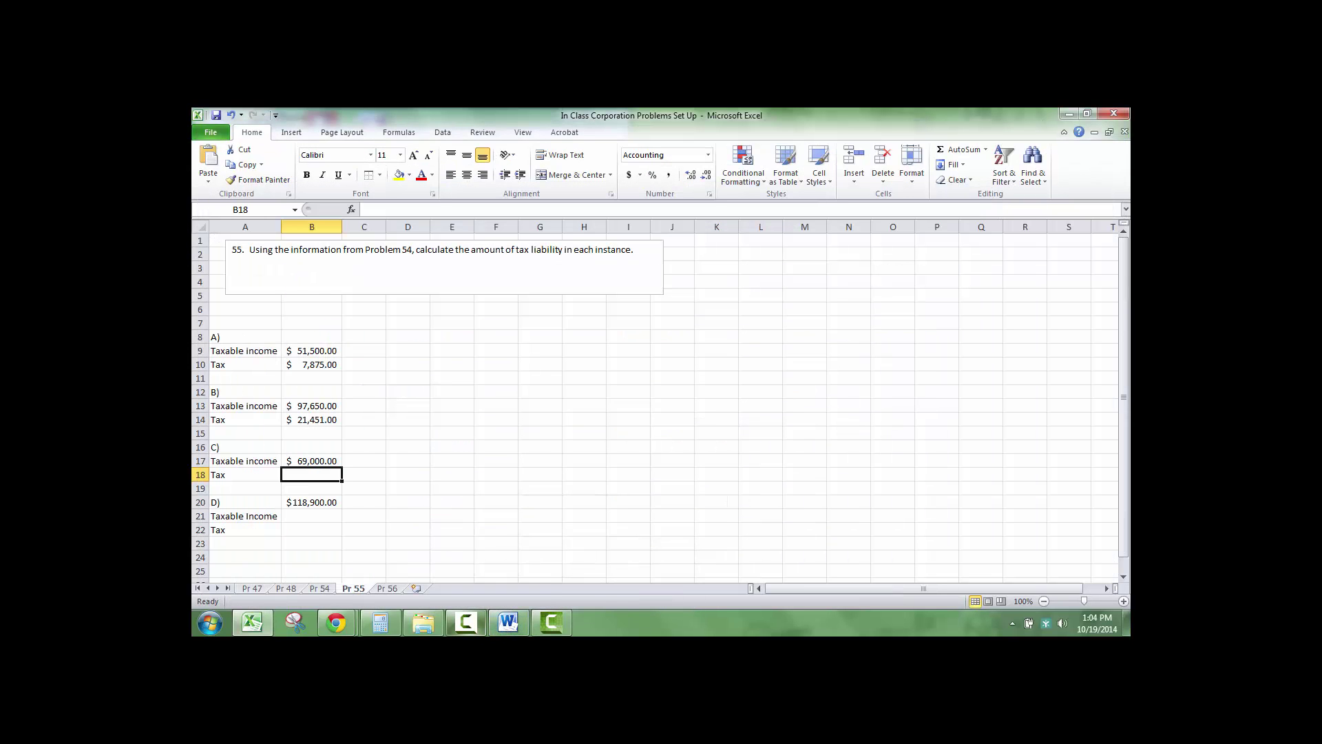
pyautogui.write('=75')
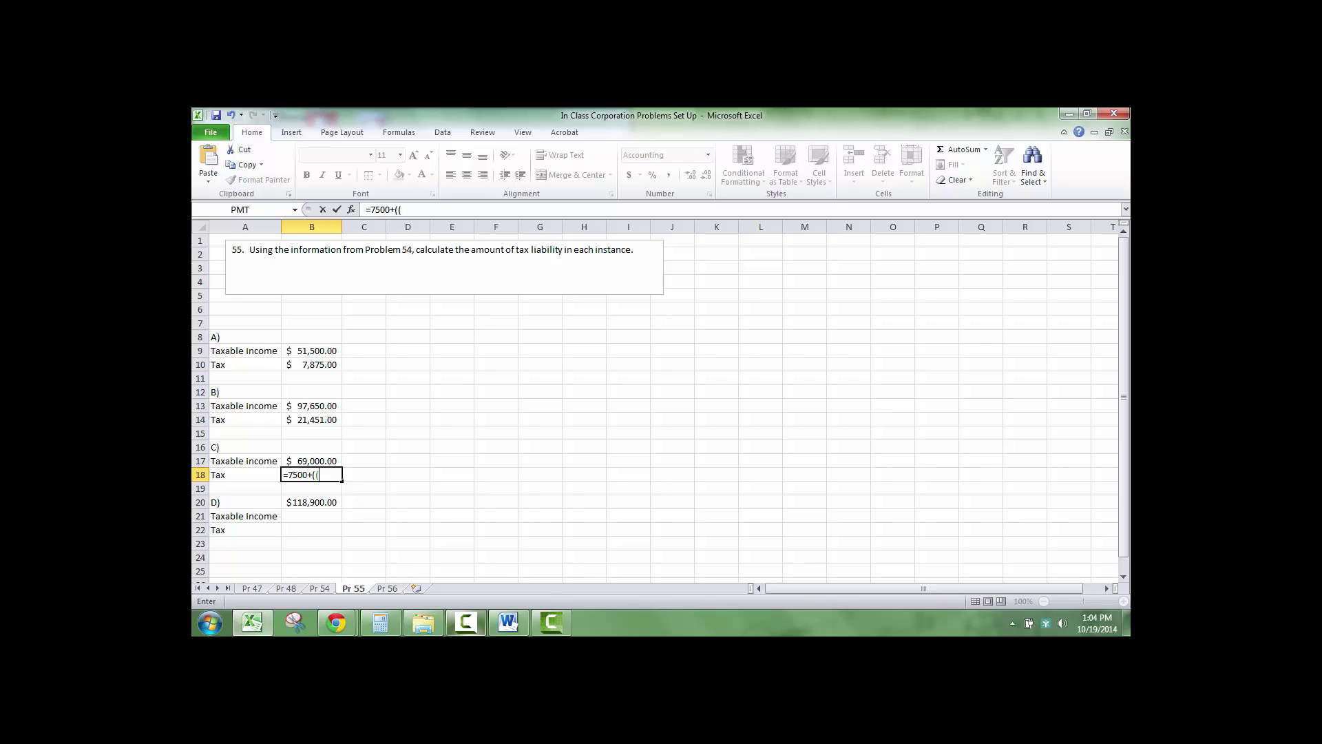
pyautogui.write('00+((')
pyautogui.click(311, 458)
pyautogui.write('-50000')
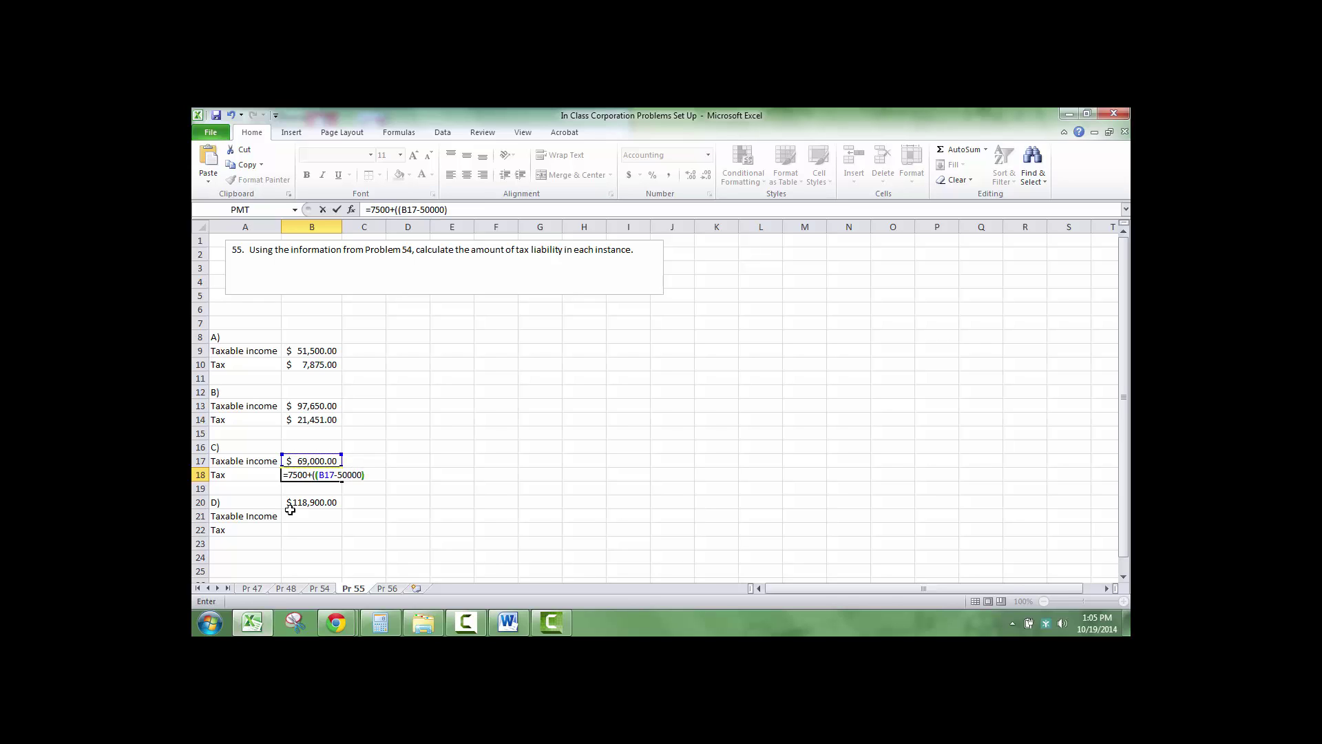
pyautogui.write(')*.25')
pyautogui.press('Return')
pyautogui.press('Down')
pyautogui.press('Down')
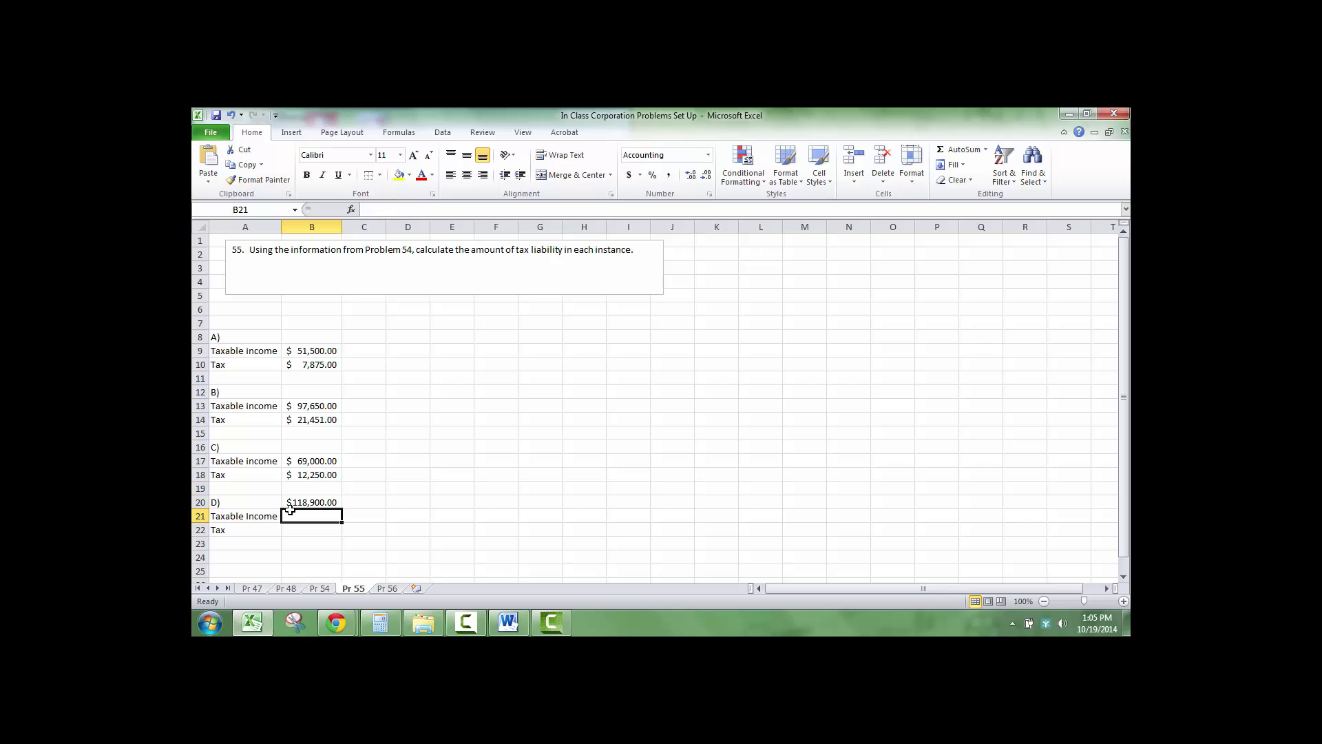
pyautogui.press('Down')
pyautogui.press('Up')
# Step: Move $118,900.00 from B20 into B21 beside Taxable income using cut and paste
pyautogui.rightClick(298, 503)
pyautogui.click(332, 266)
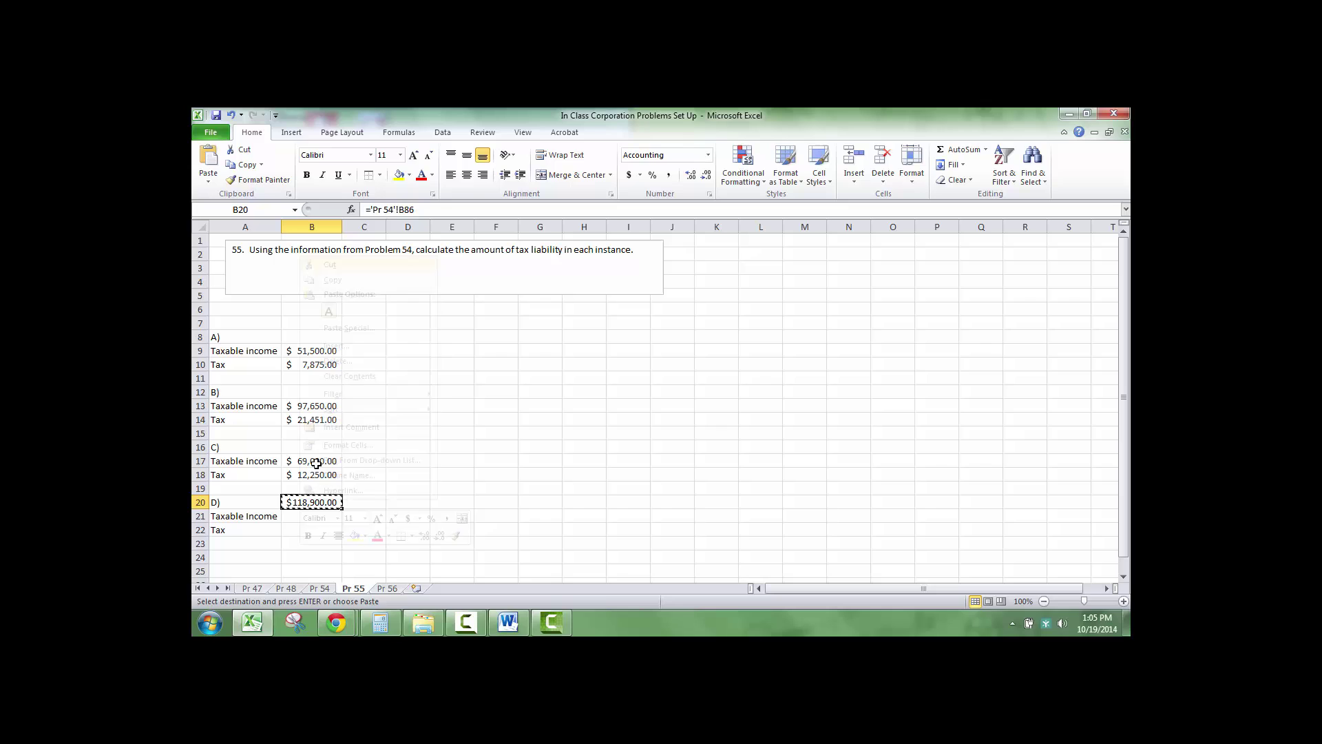
pyautogui.click(309, 515)
pyautogui.rightClick(310, 517)
pyautogui.click(338, 329)
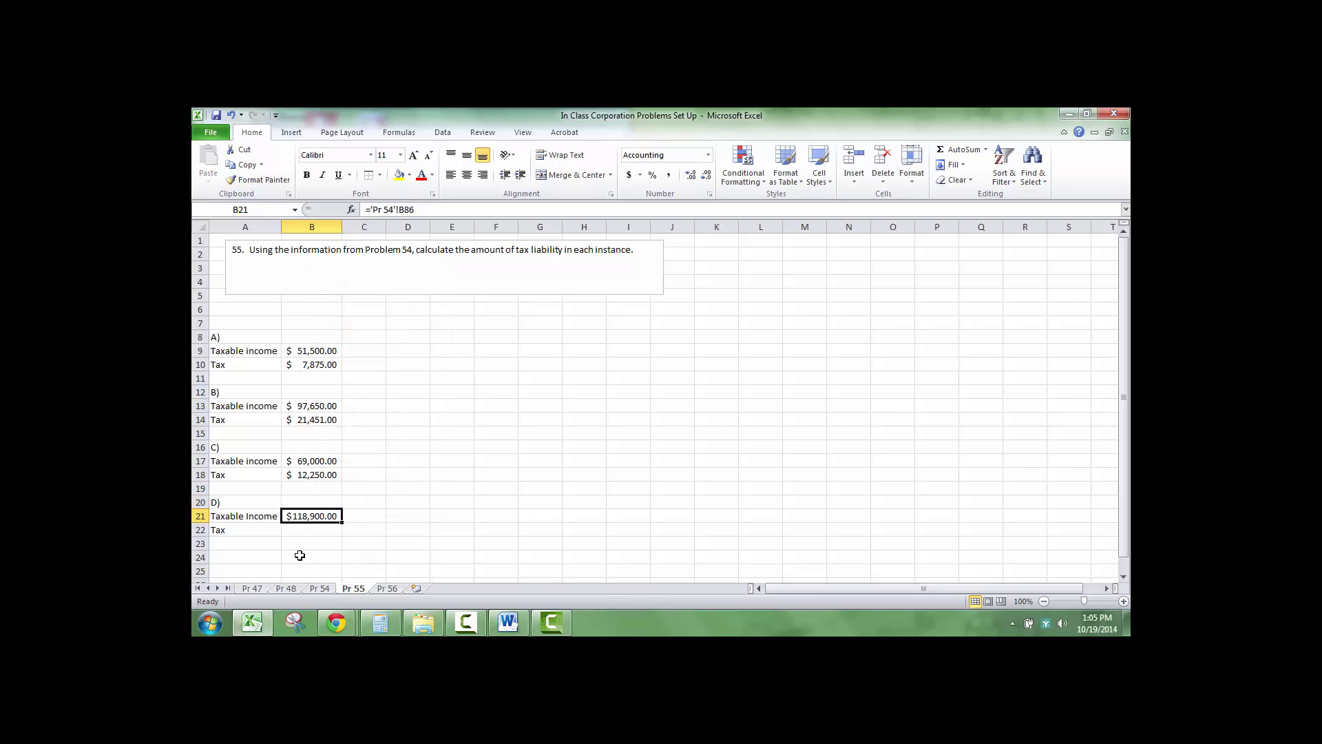
# Step: Start part D's tax formula in B22 and check the $100,000–$335,000 bracket in Word
pyautogui.click(289, 531)
pyautogui.write('=(')
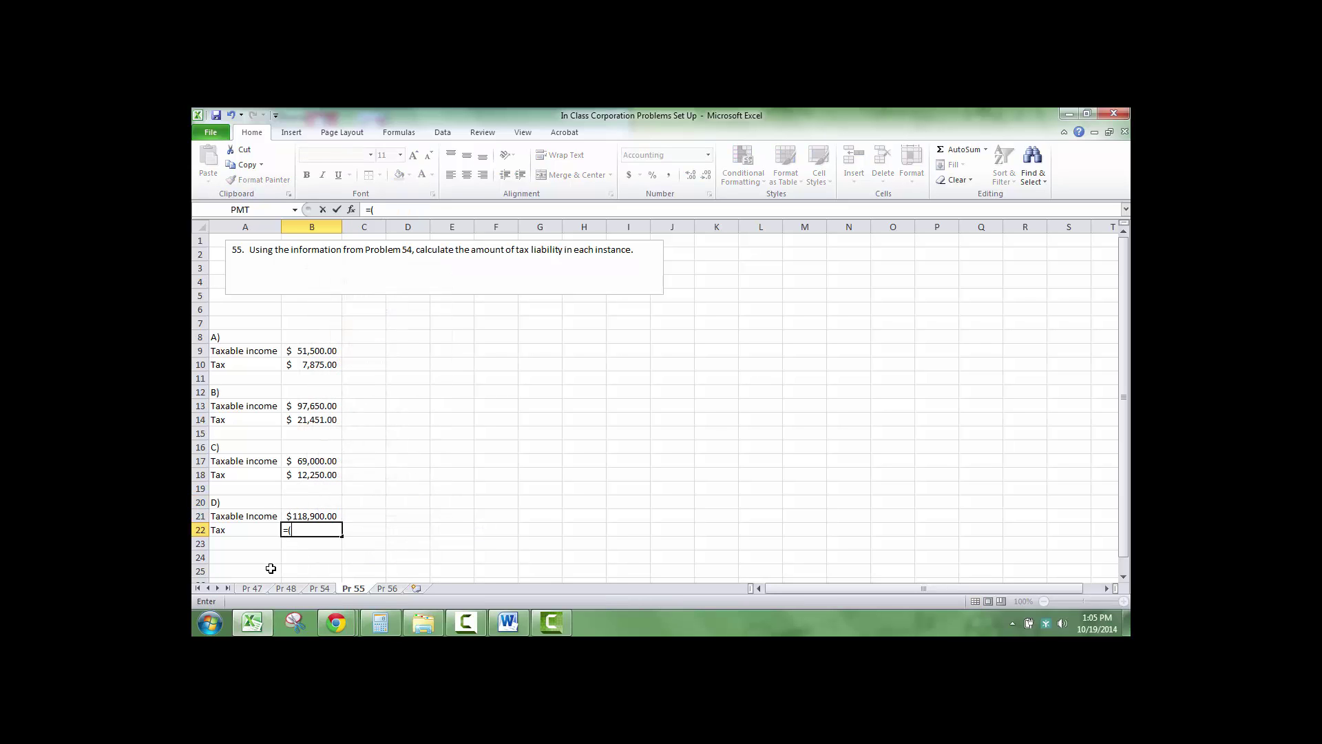
pyautogui.click(508, 622)
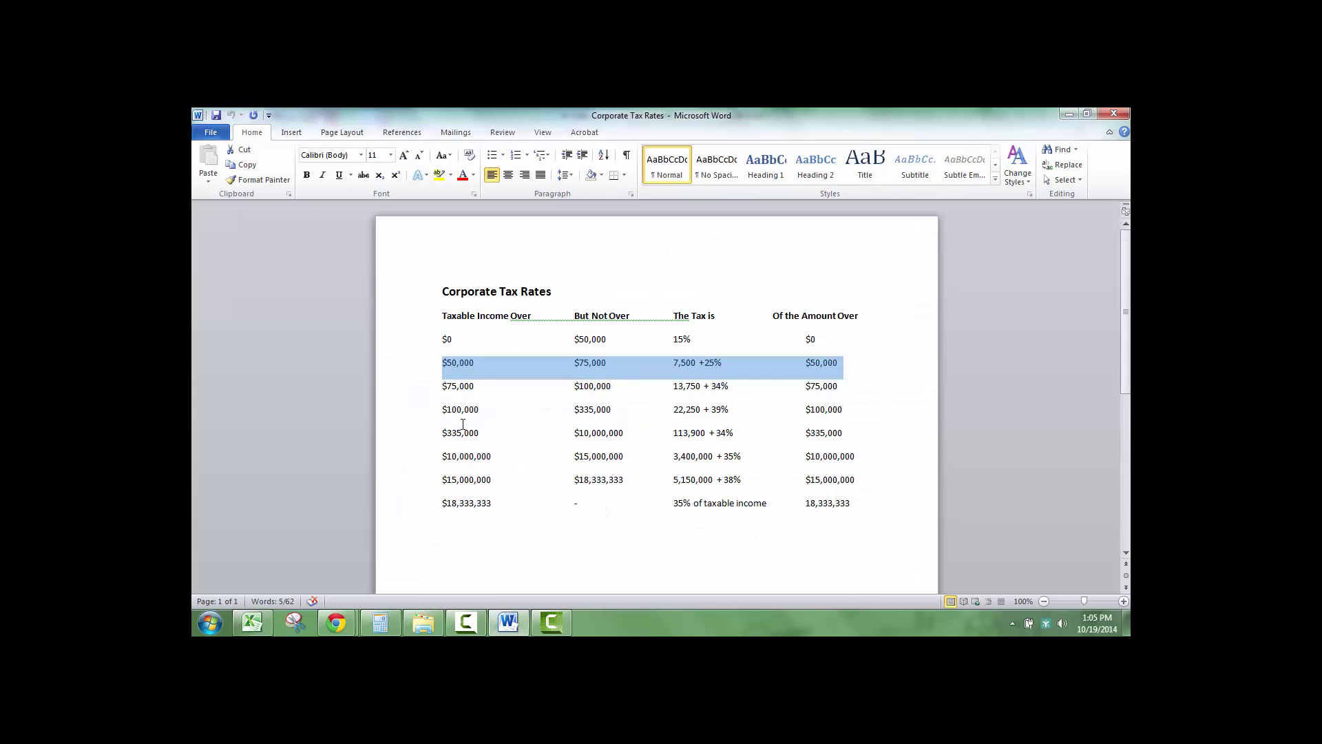
pyautogui.moveTo(461, 412); pyautogui.dragTo(844, 415)
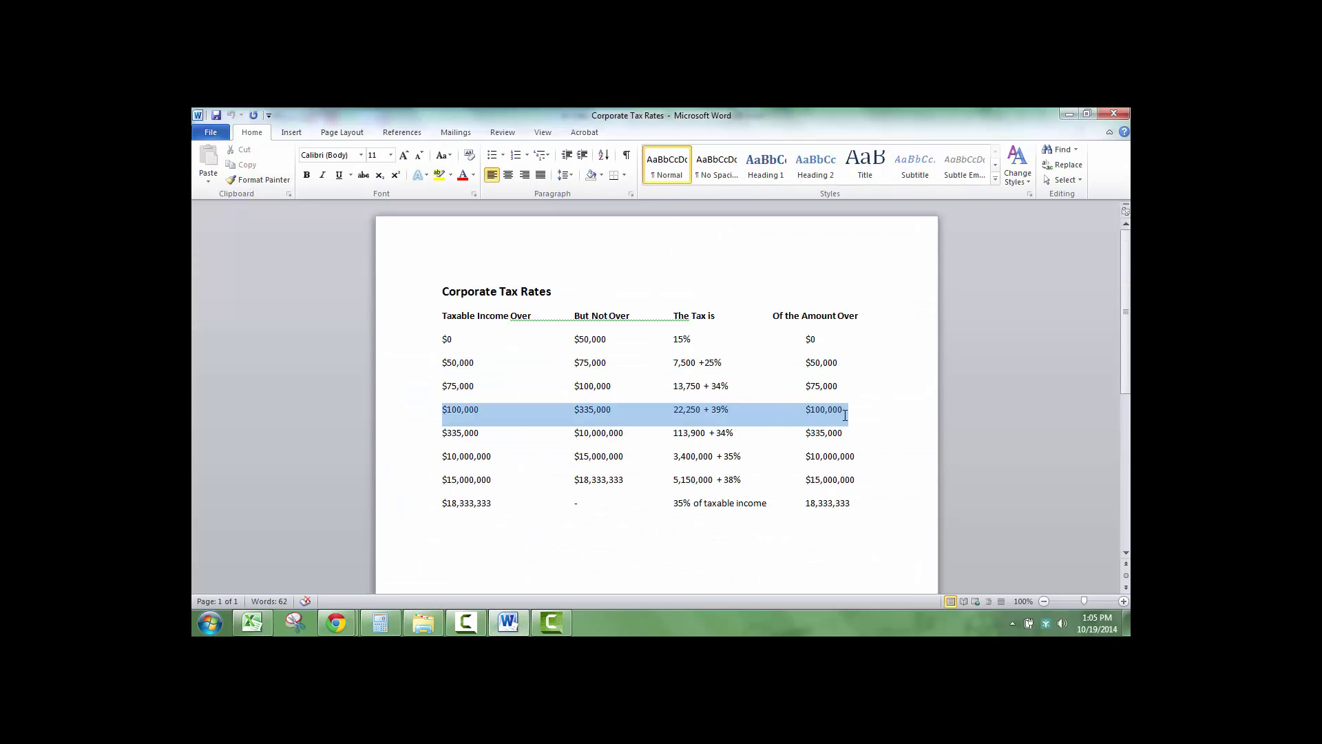
pyautogui.click(856, 424)
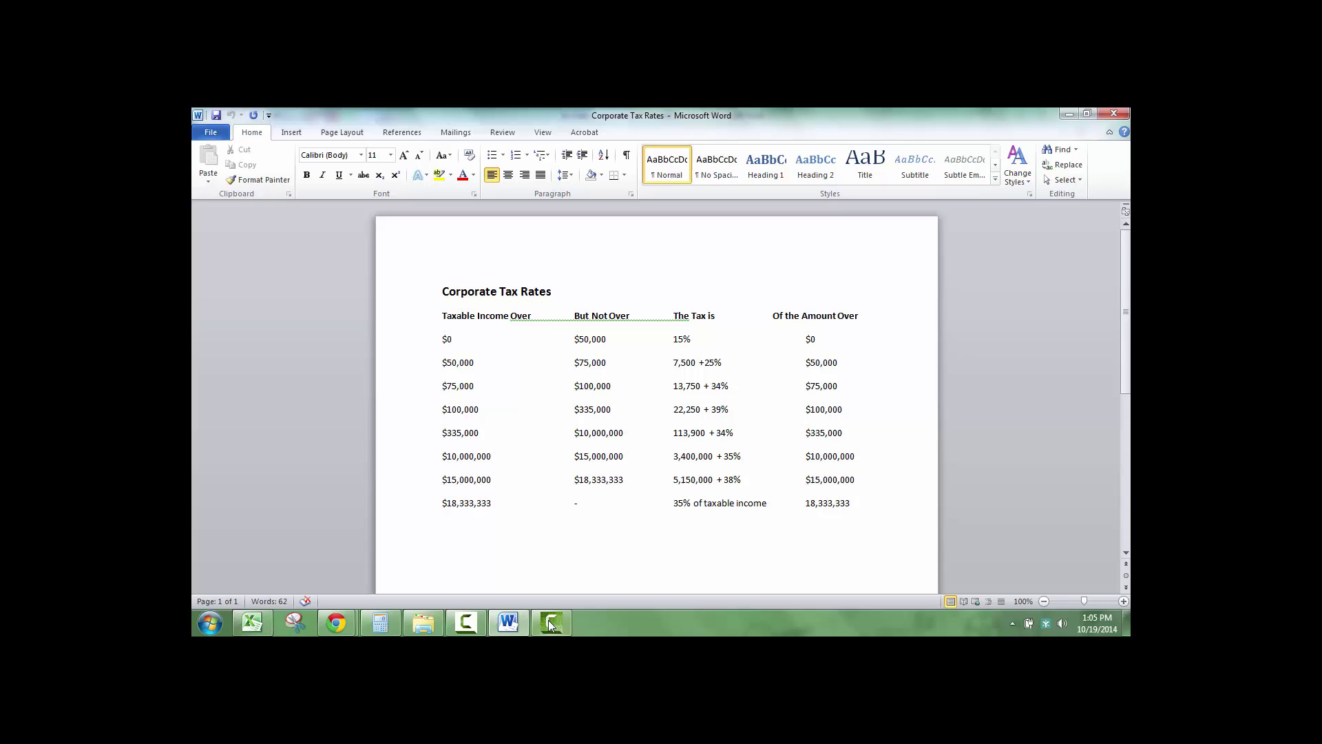
# Step: Enter =22250+((B21-100000)*.39) in B22 so part D's tax shows $29,621.00
pyautogui.click(509, 622)
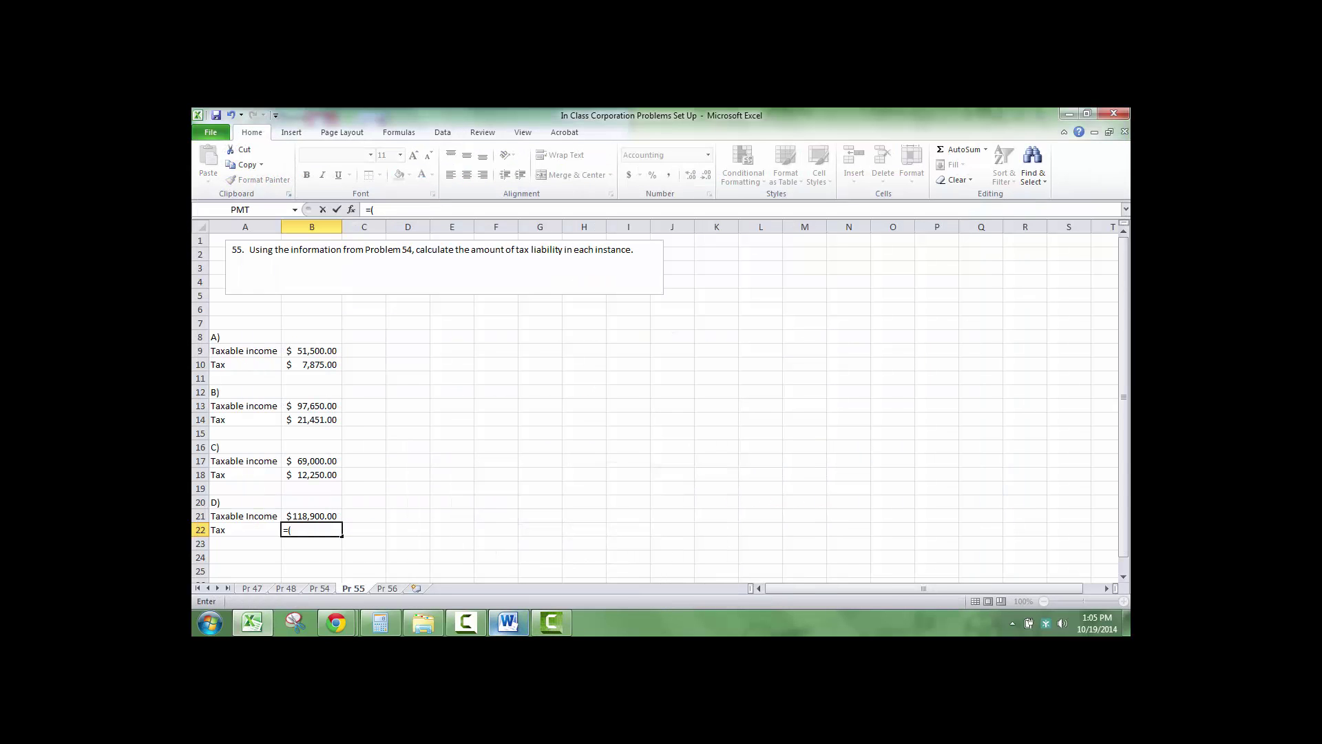
pyautogui.write('250')
pyautogui.press('BackSpace')
pyautogui.press('BackSpace')
pyautogui.press('BackSpace')
pyautogui.press('BackSpace')
pyautogui.press('BackSpace')
pyautogui.press('BackSpace')
pyautogui.press('BackSpace')
pyautogui.write('22250+((')
pyautogui.click(334, 516)
pyautogui.write('-')
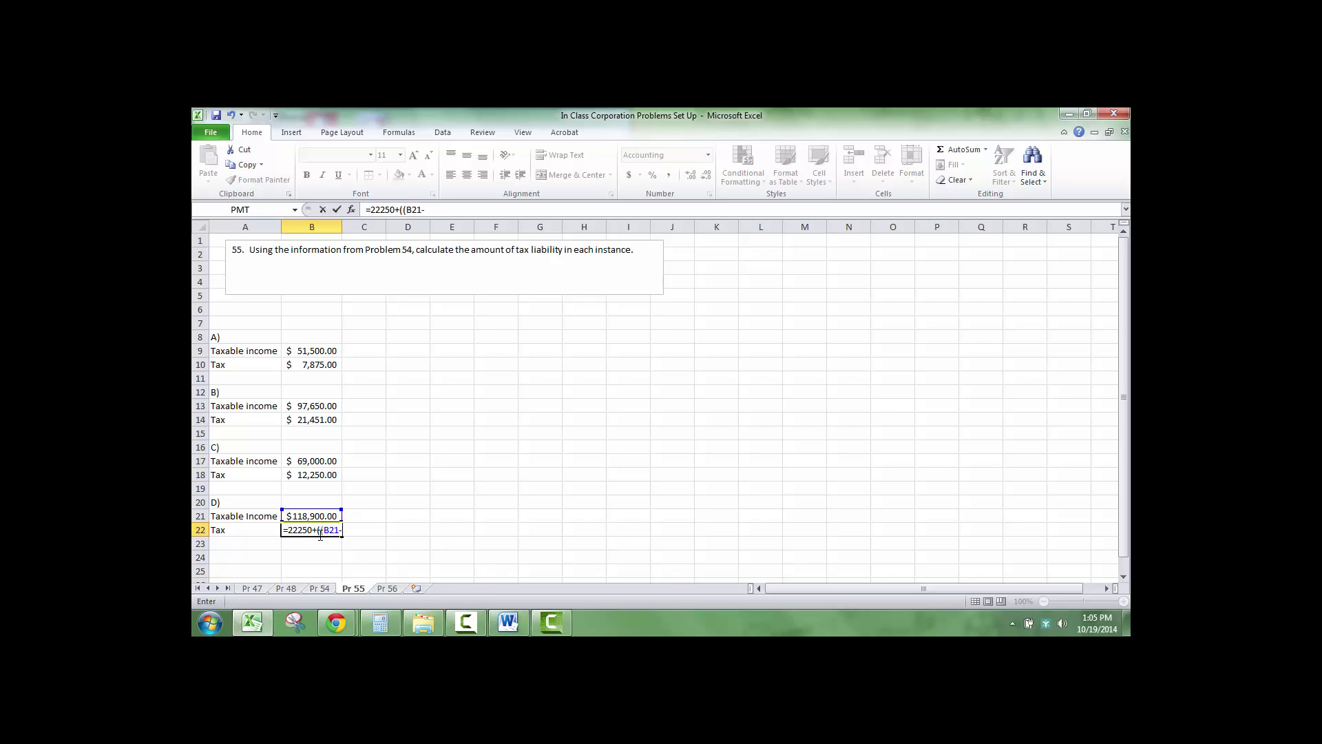
pyautogui.write('100000)*.39)')
pyautogui.press('Return')
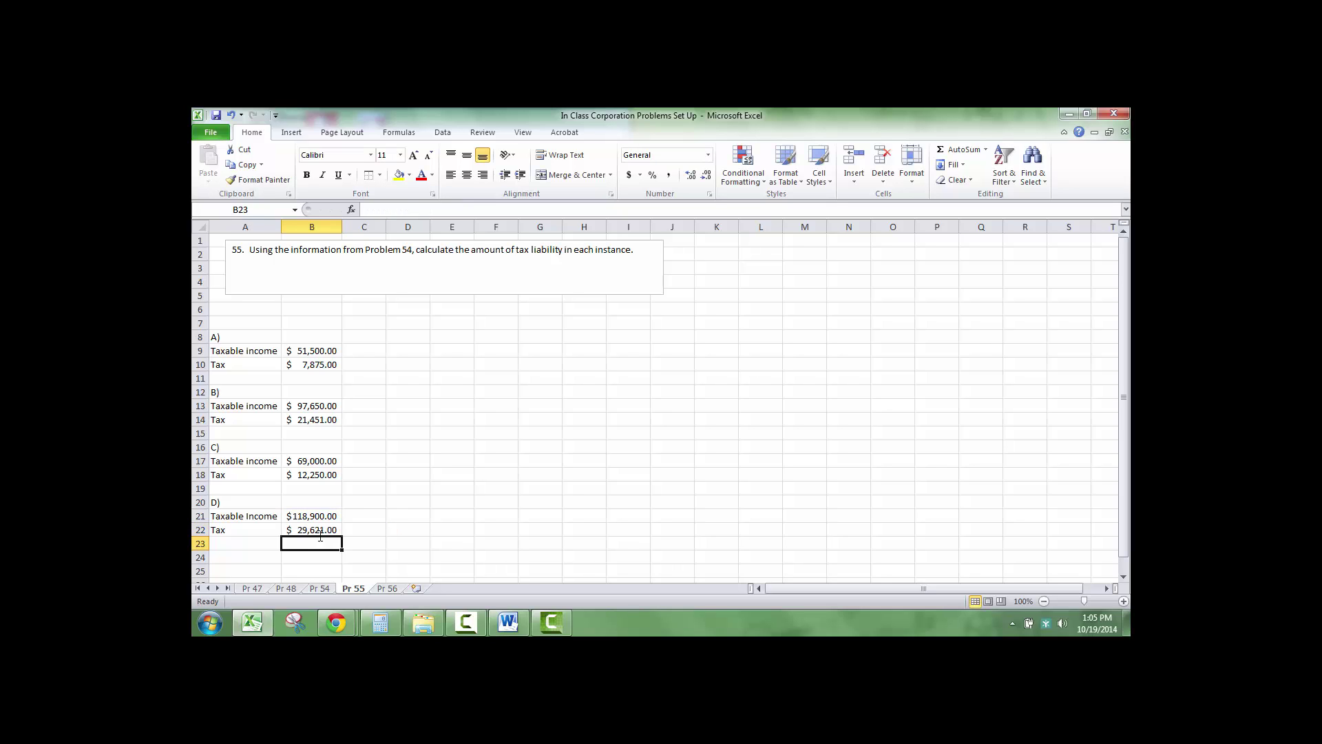
pyautogui.press('Return')
pyautogui.click(467, 446)
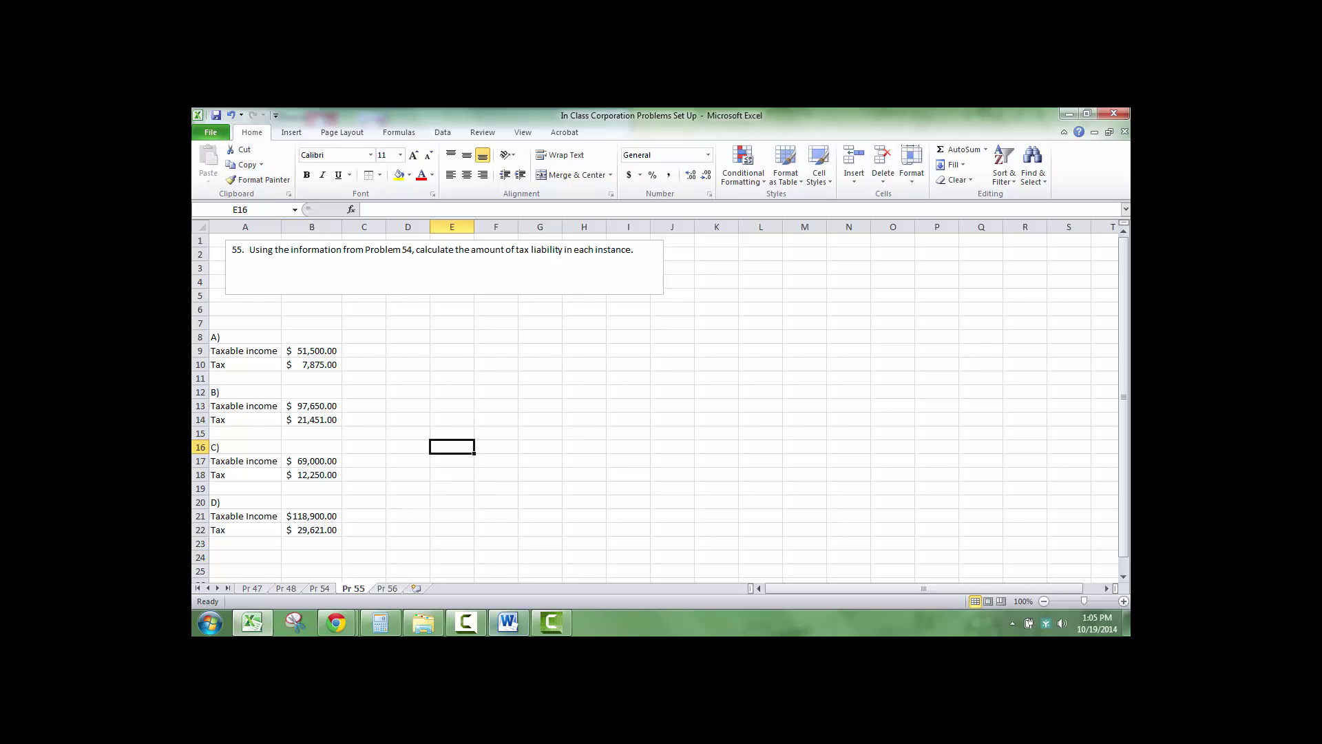
pyautogui.click(386, 590)
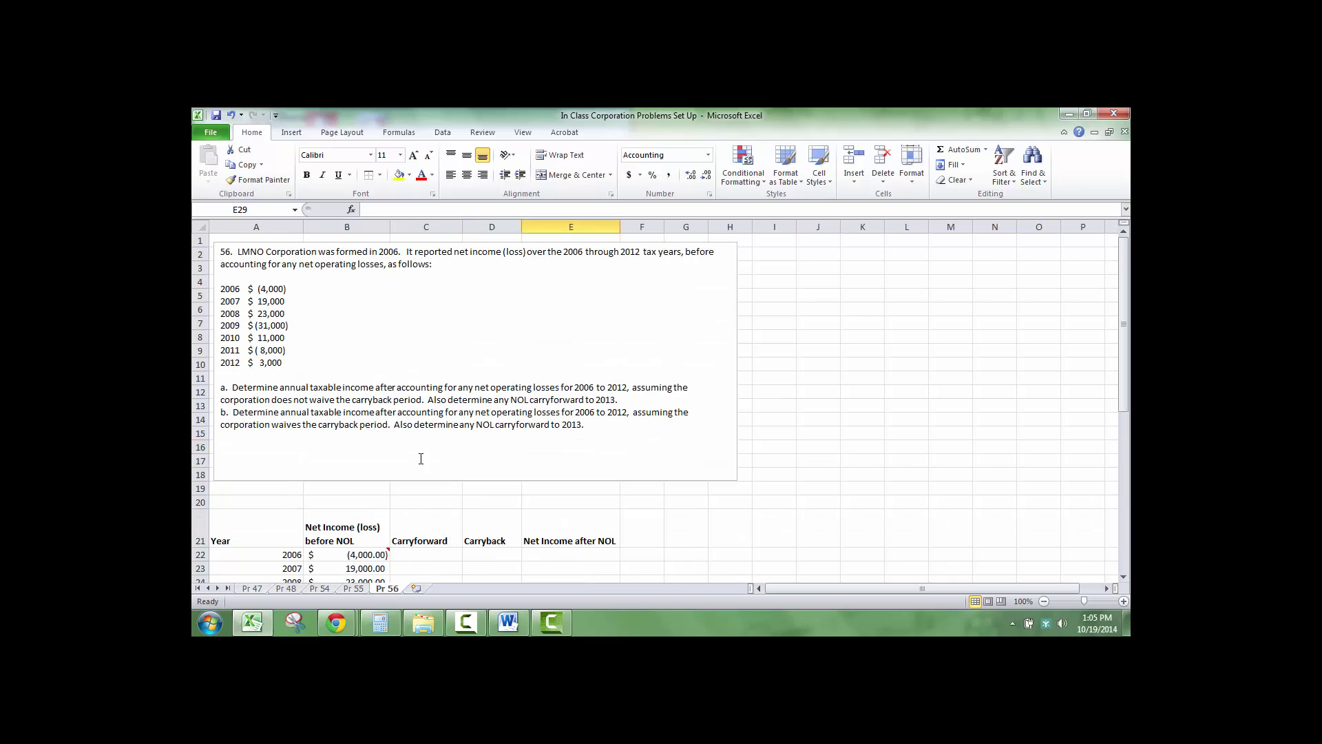
pyautogui.click(460, 544)
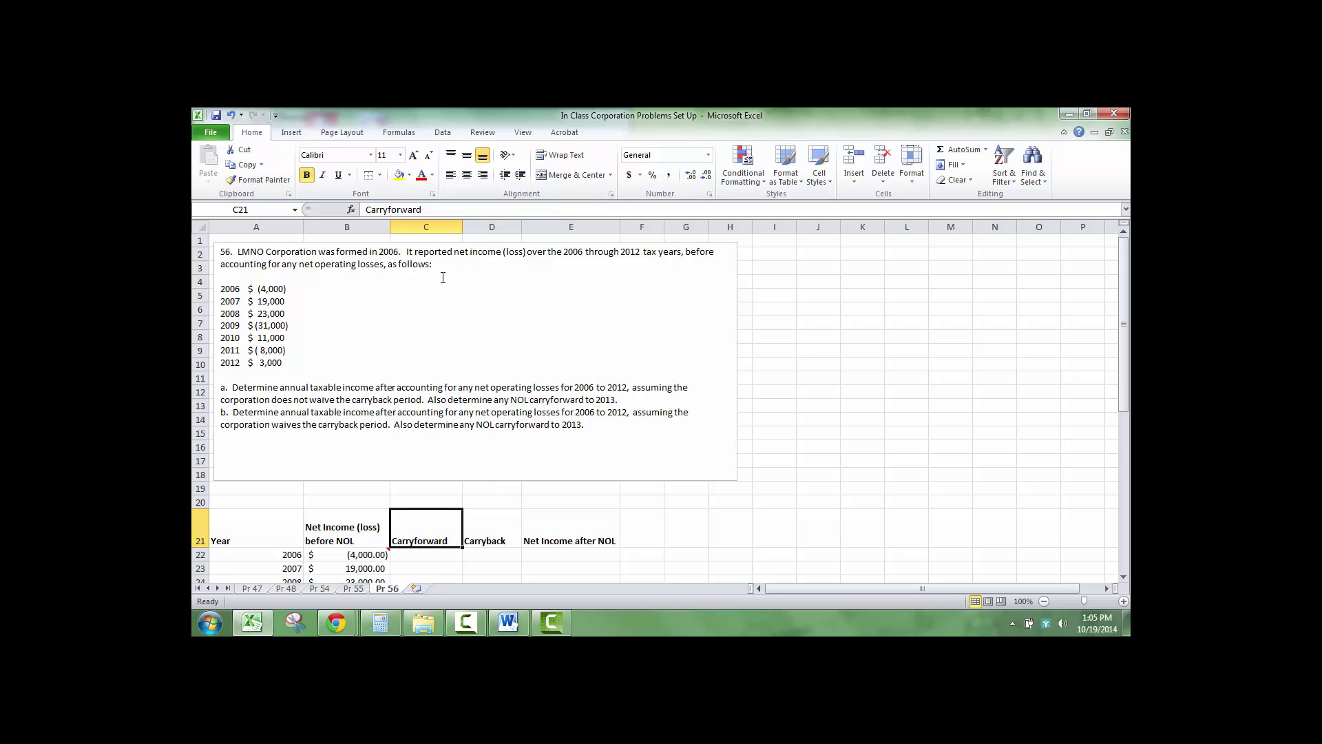
pyautogui.moveTo(443, 277); pyautogui.dragTo(280, 274)
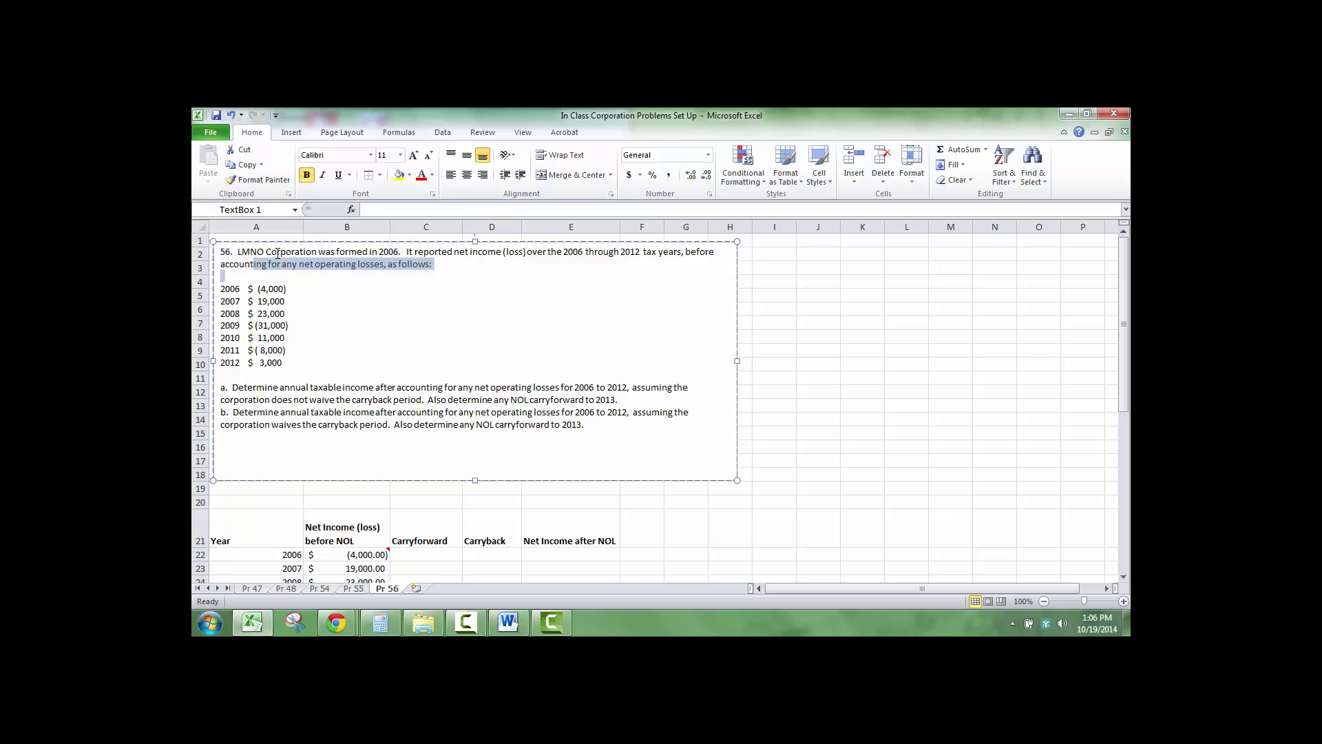
pyautogui.moveTo(277, 253); pyautogui.dragTo(548, 253)
pyautogui.click(550, 285)
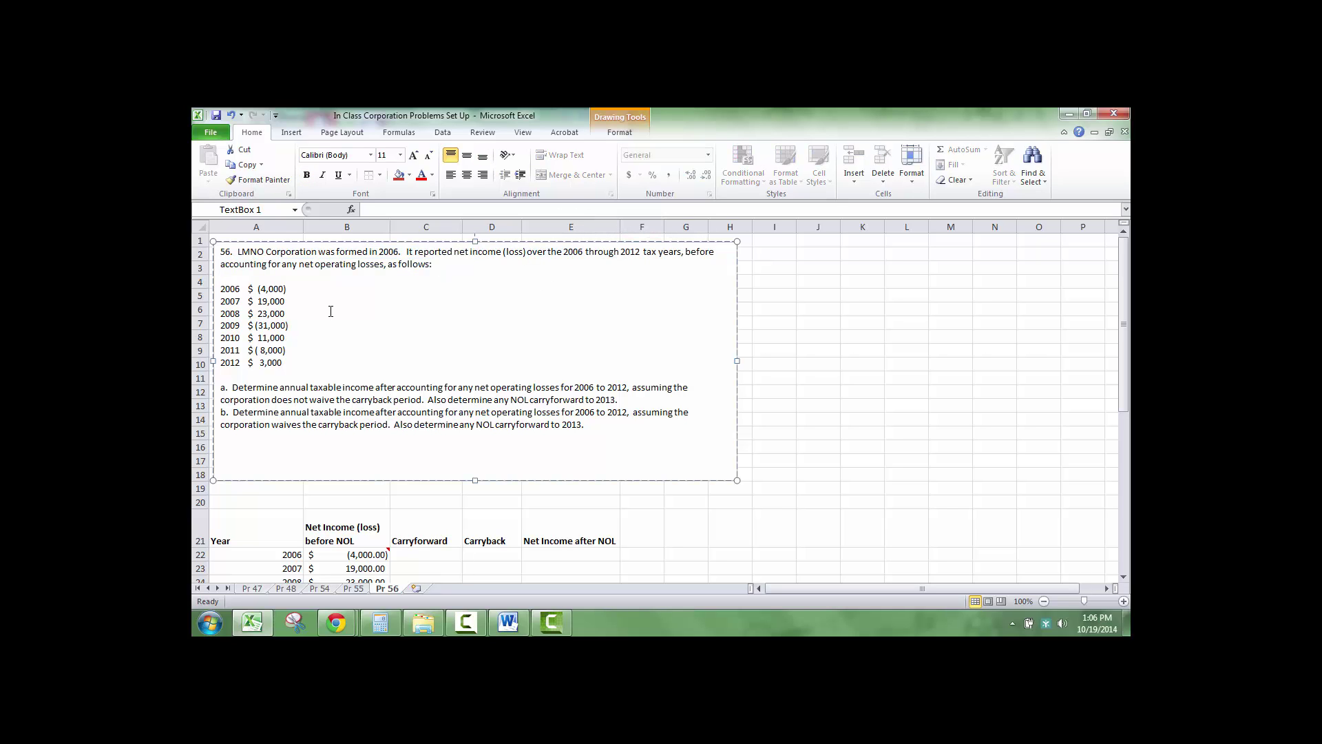
pyautogui.moveTo(293, 293); pyautogui.dragTo(221, 302)
pyautogui.click(295, 325)
pyautogui.click(286, 338)
pyautogui.click(284, 363)
pyautogui.moveTo(245, 398); pyautogui.dragTo(618, 402)
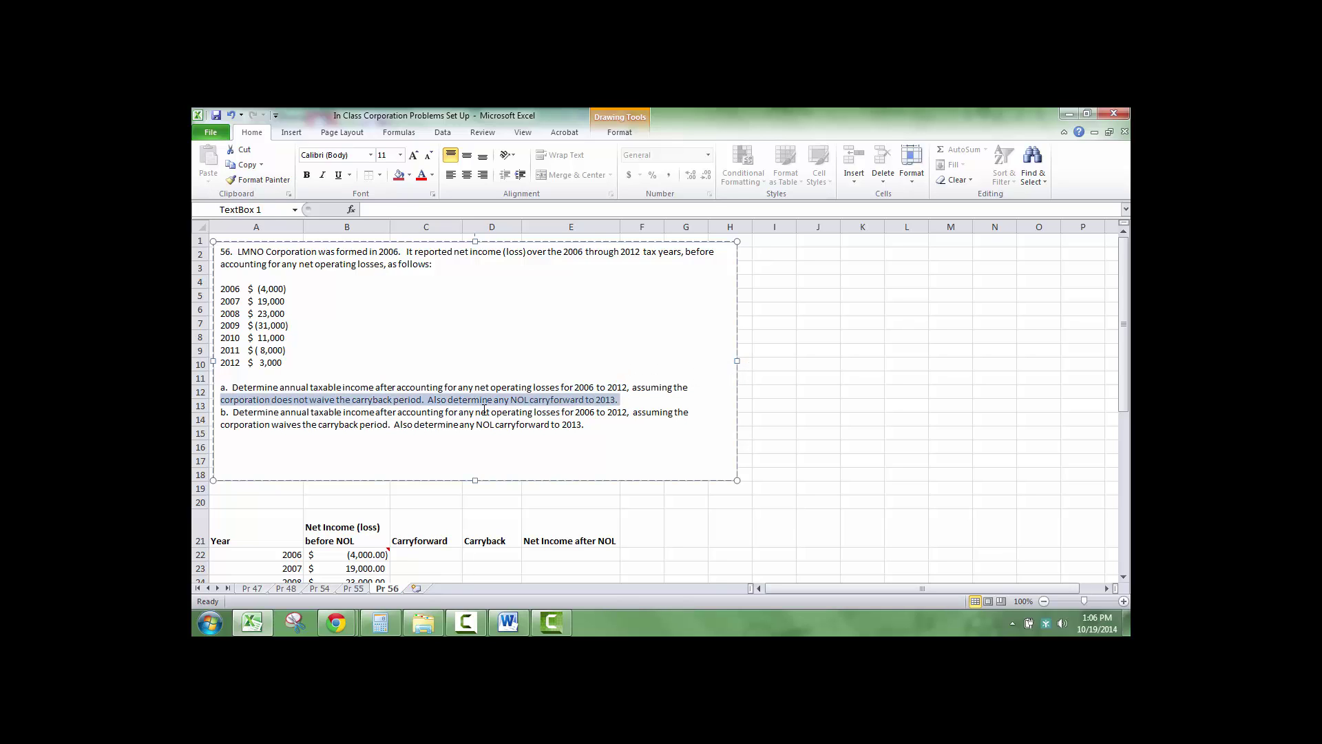
pyautogui.scroll(-3, 429, 451)
# Step: Enter =-B22 in the 2007 carryforward cell C23 to show $(4,000.00)
pyautogui.click(429, 451)
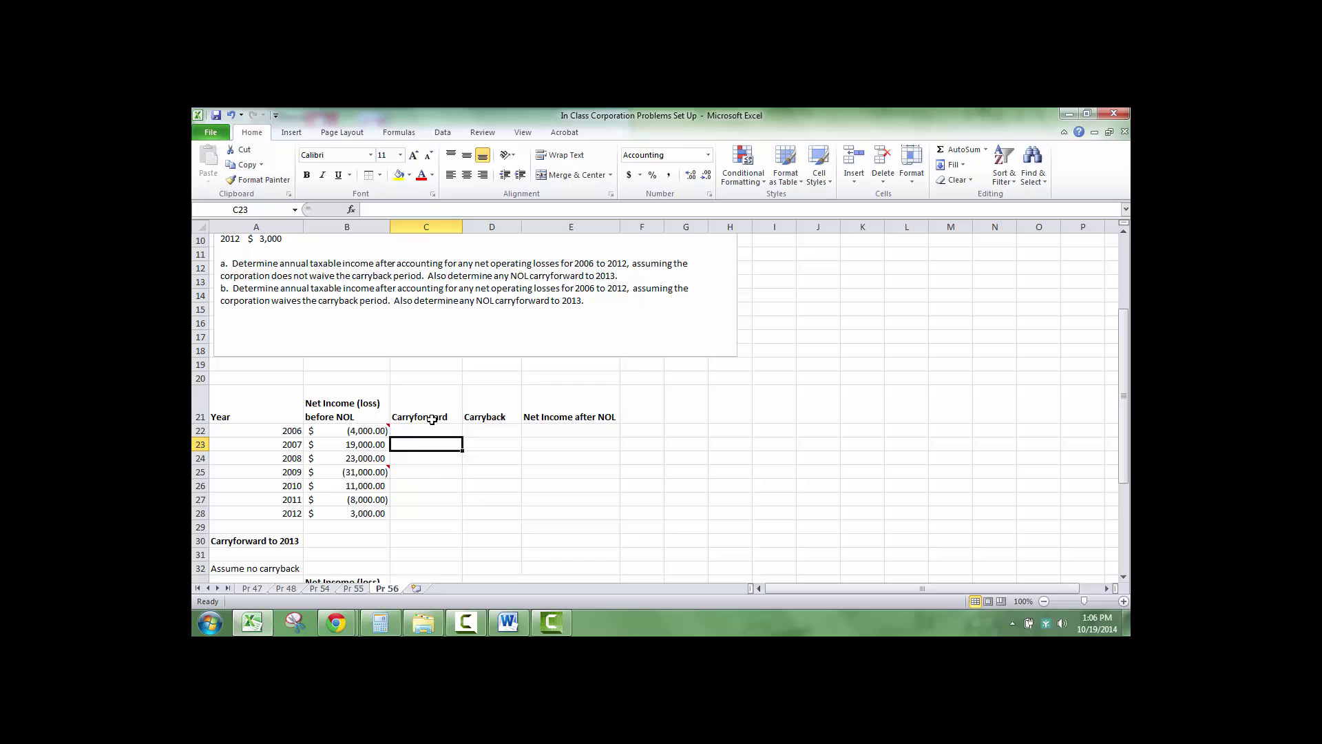
pyautogui.click(431, 419)
pyautogui.click(422, 431)
pyautogui.scroll(-1, 413, 436)
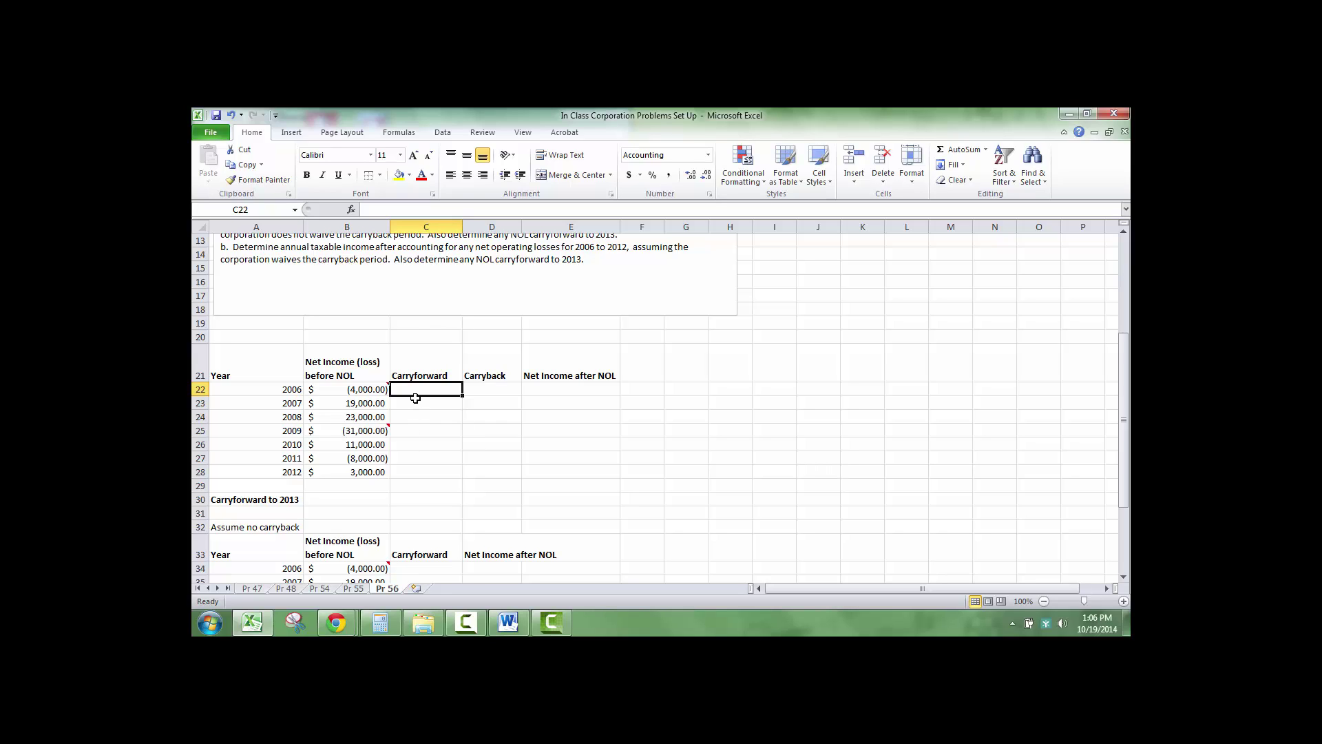
pyautogui.click(417, 409)
pyautogui.click(418, 384)
pyautogui.moveTo(359, 388)
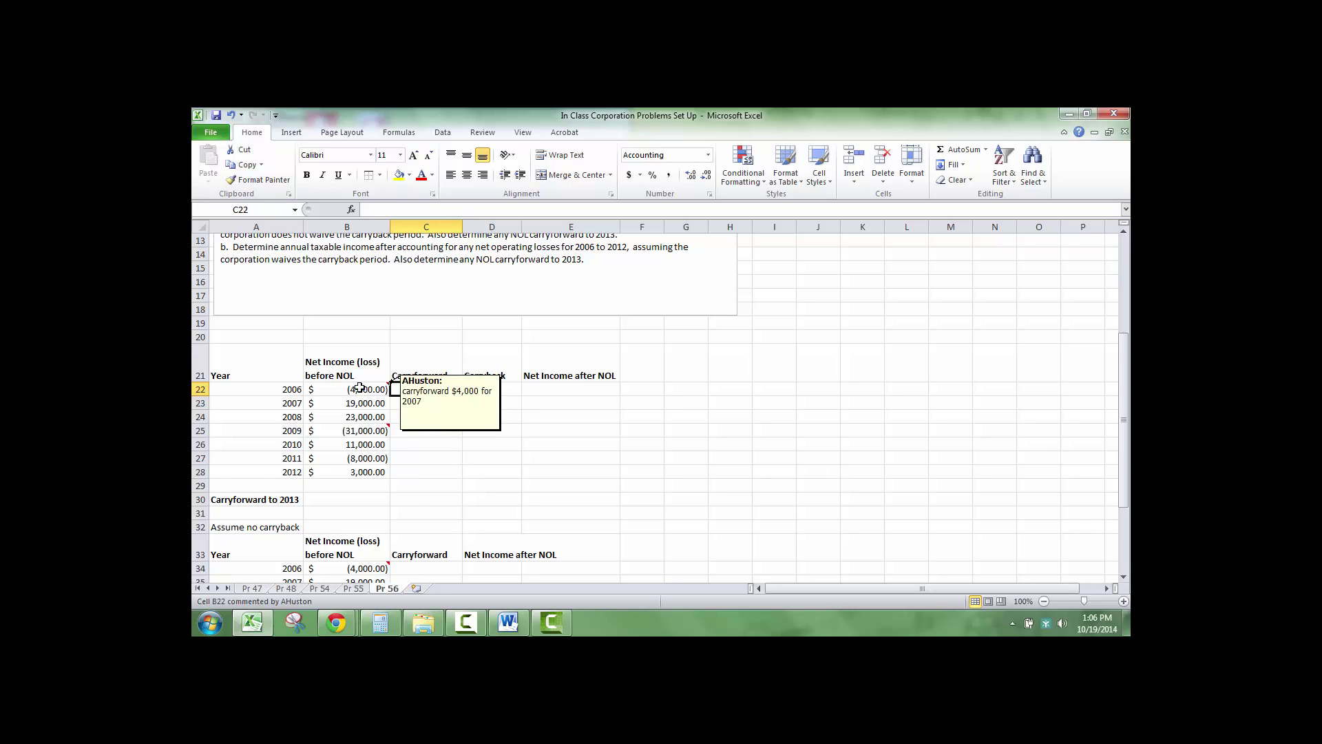
pyautogui.click(432, 406)
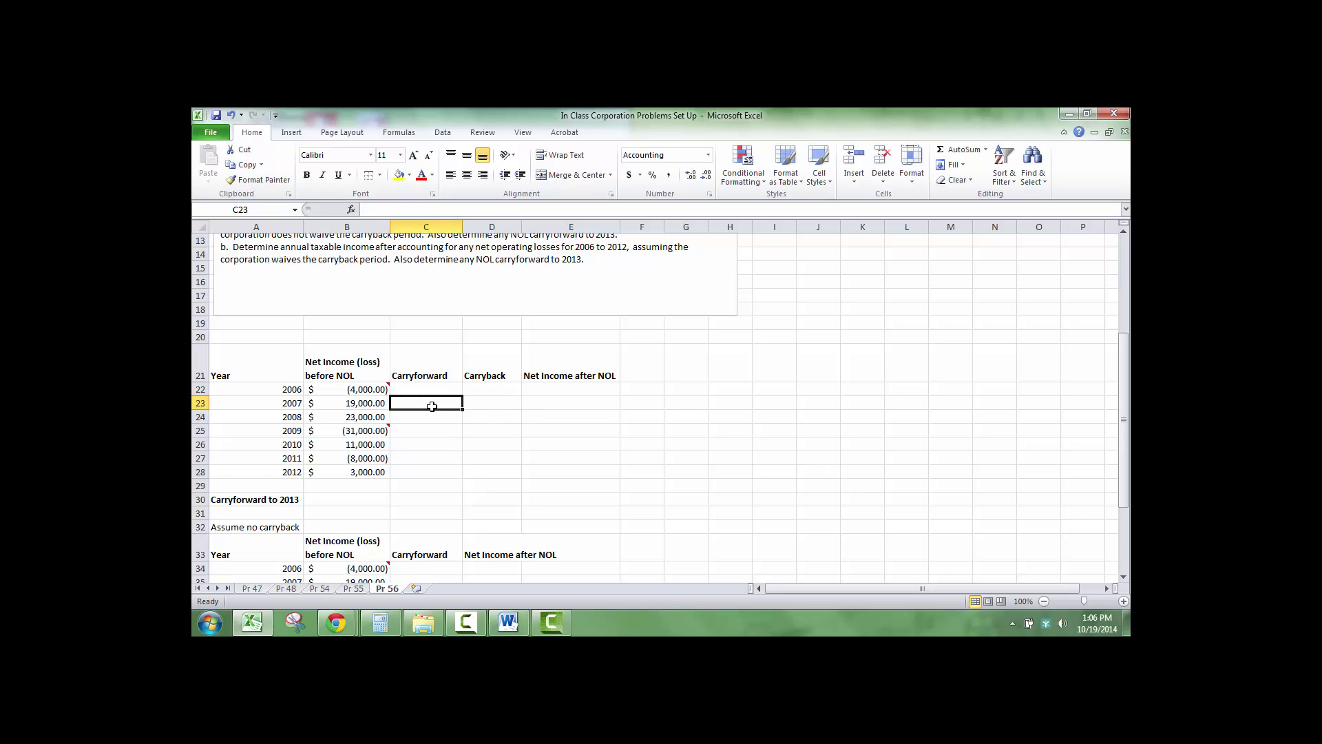
pyautogui.write('=9')
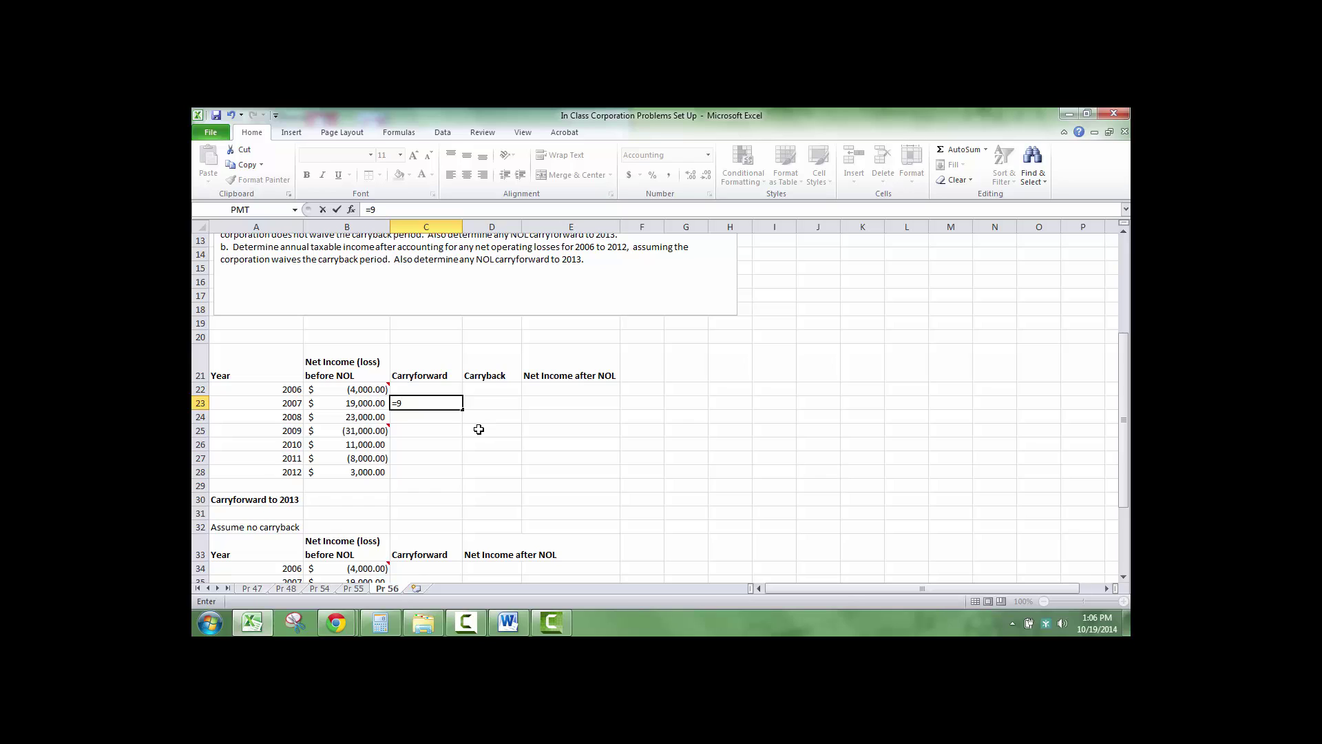
pyautogui.press('BackSpace')
pyautogui.write('-B22')
pyautogui.press('Return')
# Step: Enter 4,000 as the 2006 carryforward in C22, then move to the 2007 carryback cell D23
pyautogui.press('Up')
pyautogui.press('Up')
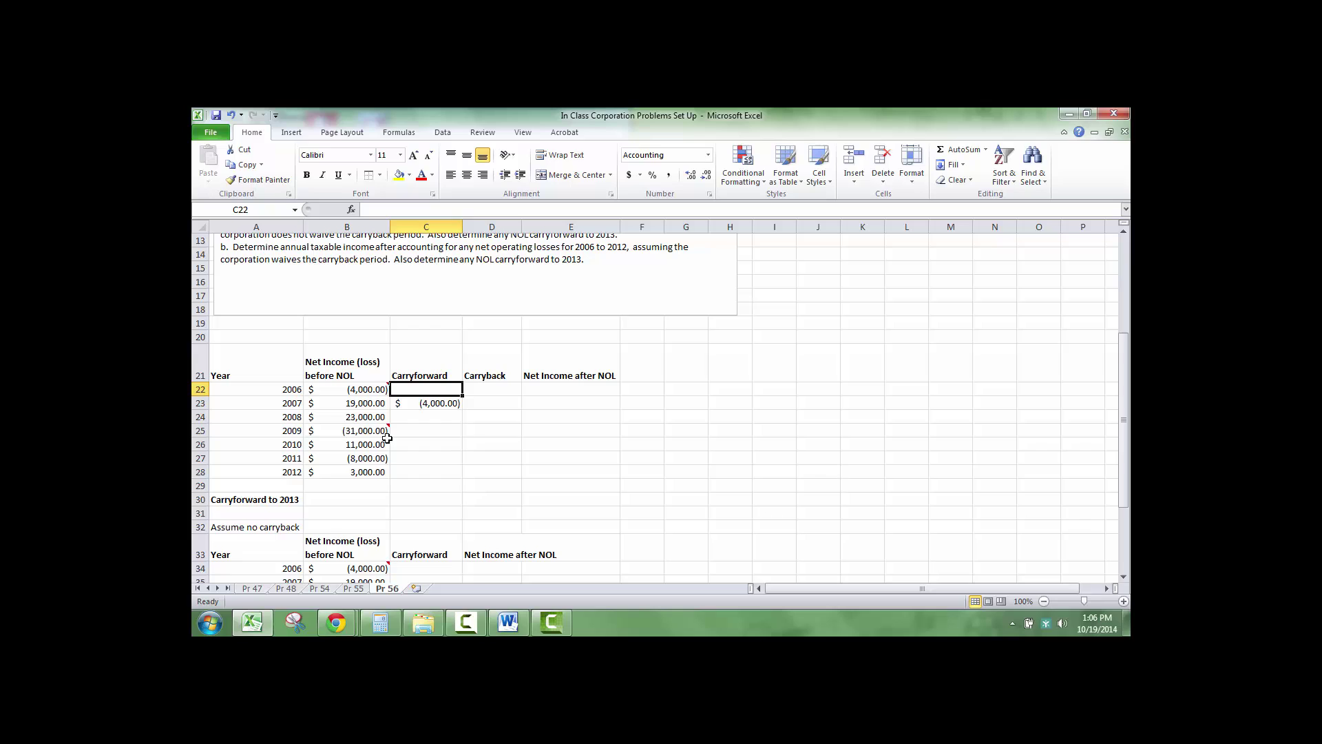
pyautogui.write('4000')
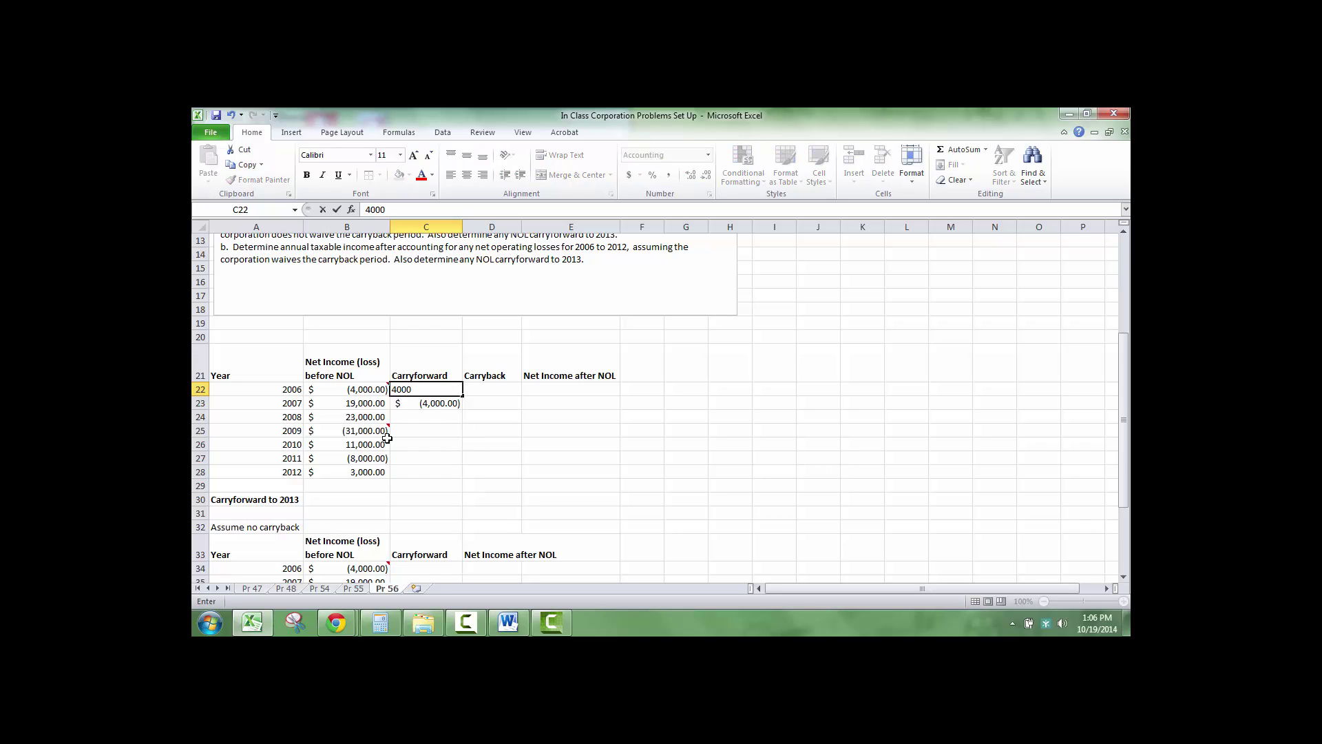
pyautogui.press('Return')
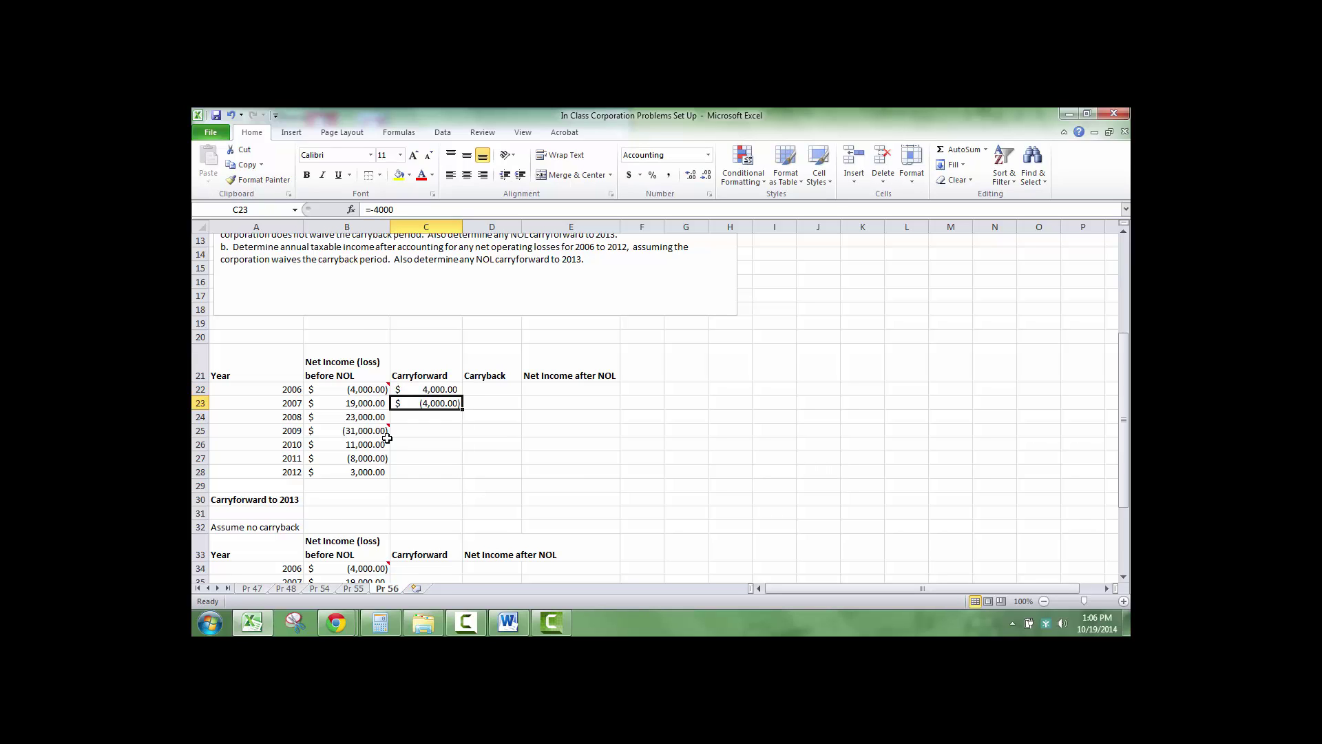
pyautogui.press('Down')
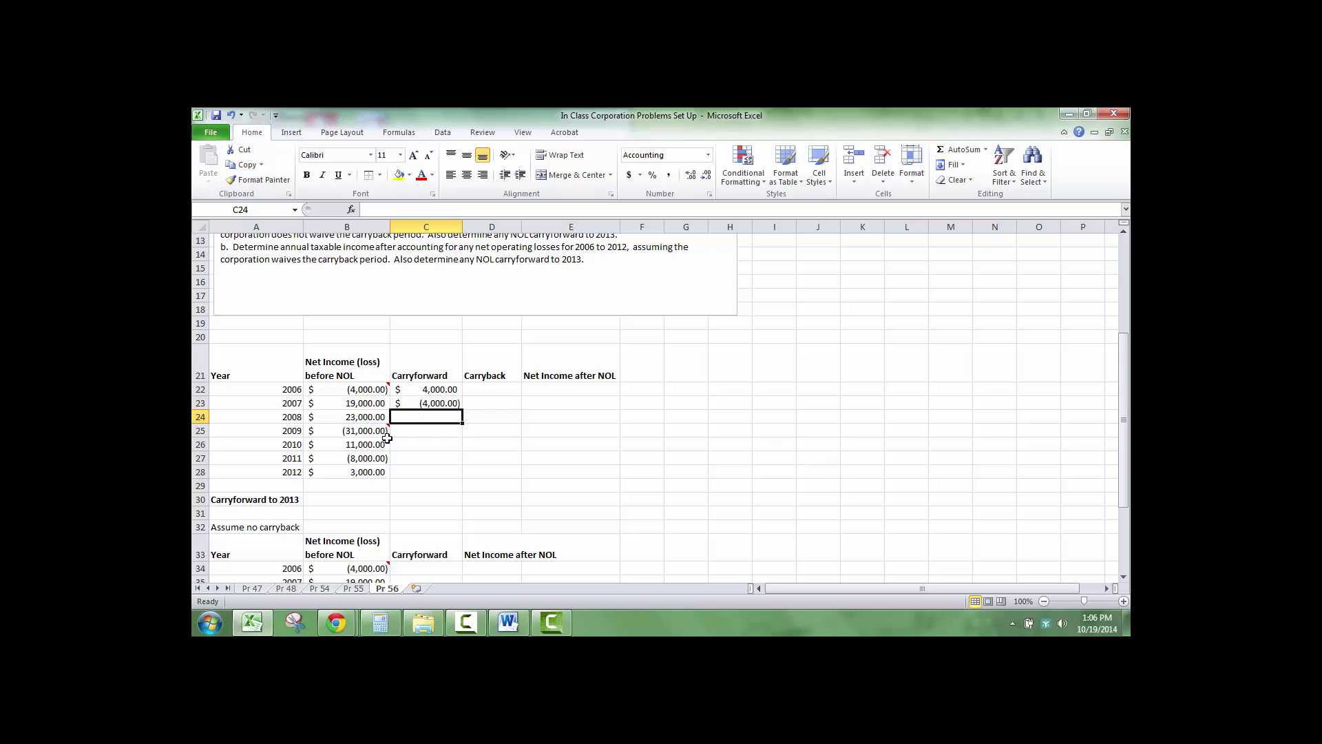
pyautogui.press('Up')
pyautogui.press('Right')
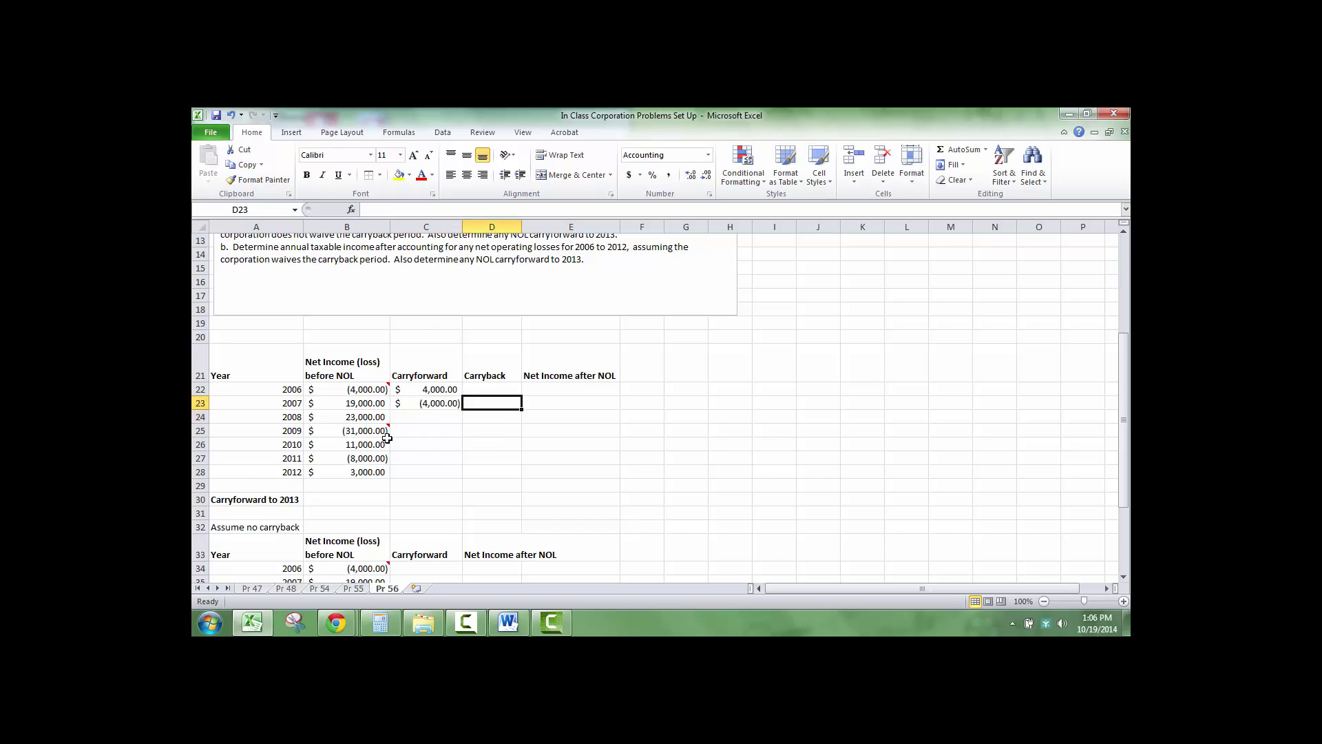
pyautogui.press('Down')
pyautogui.press('Left')
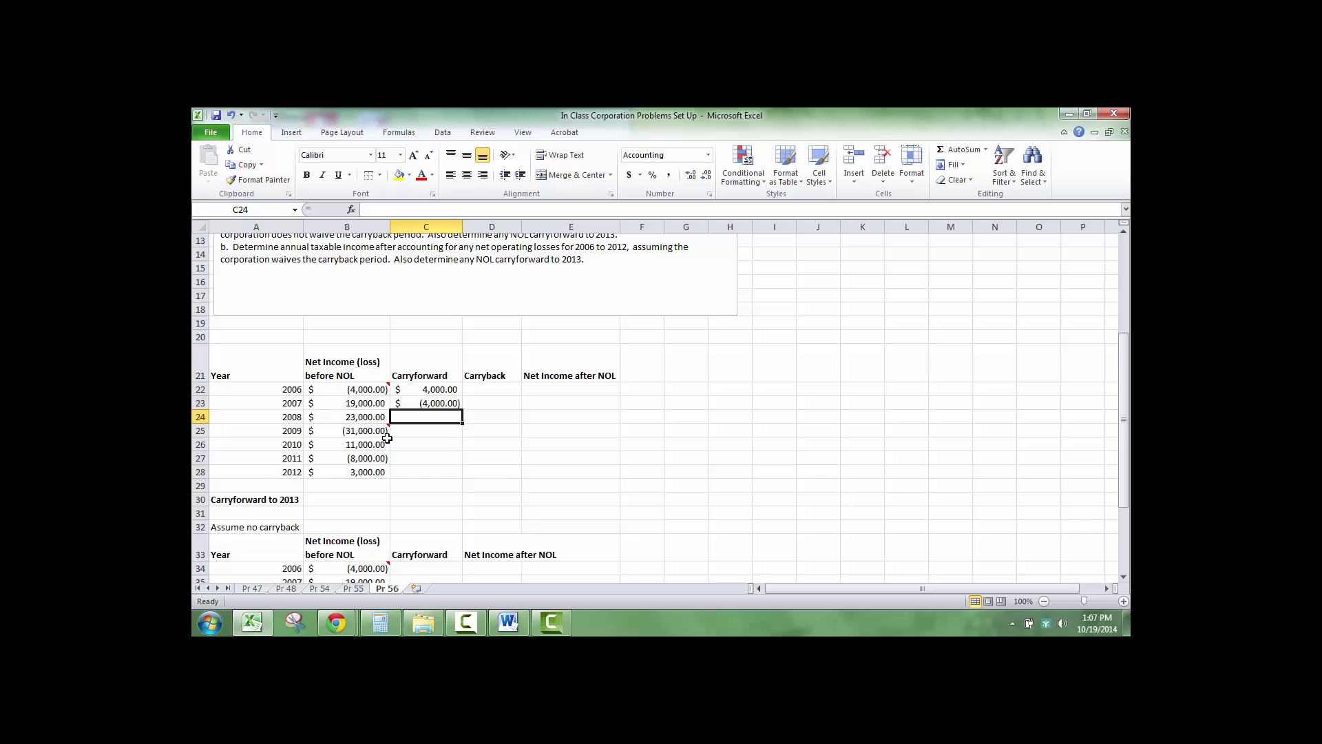
pyautogui.press('Left')
pyautogui.press('Down')
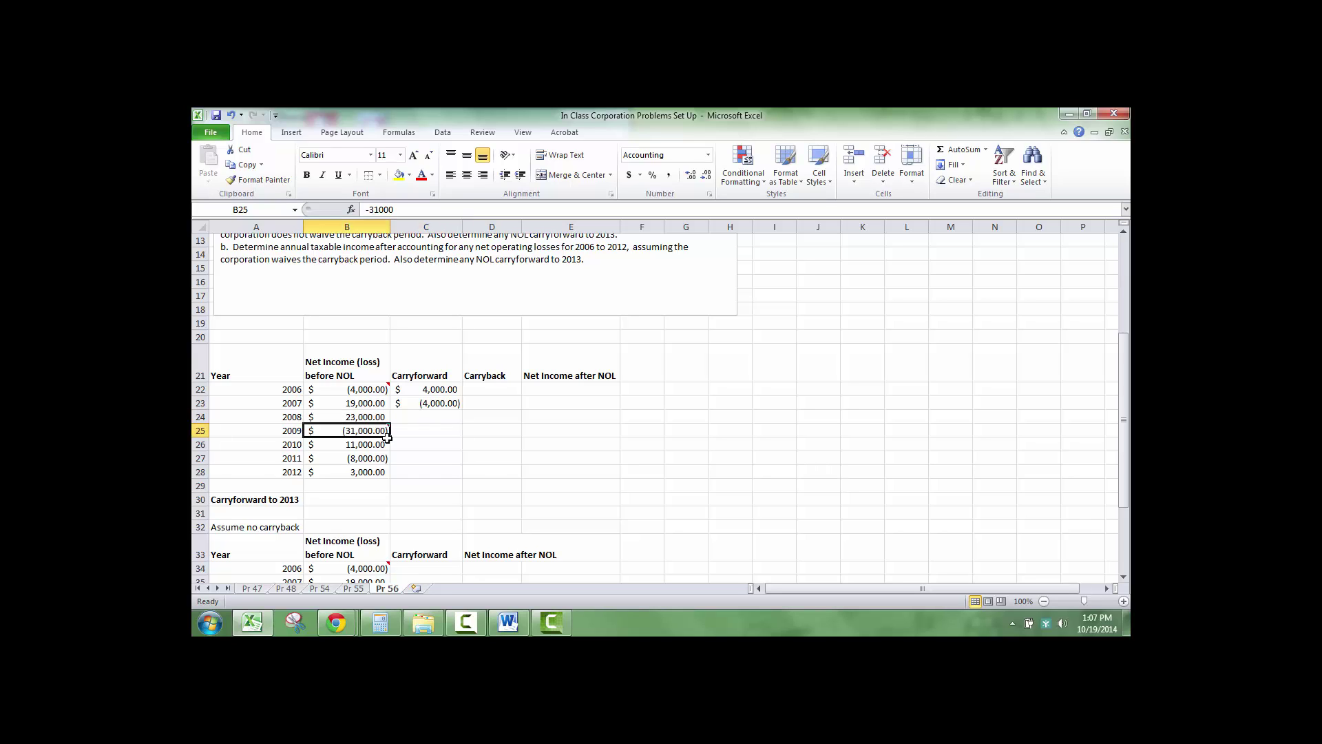
pyautogui.press('Up')
pyautogui.press('Up')
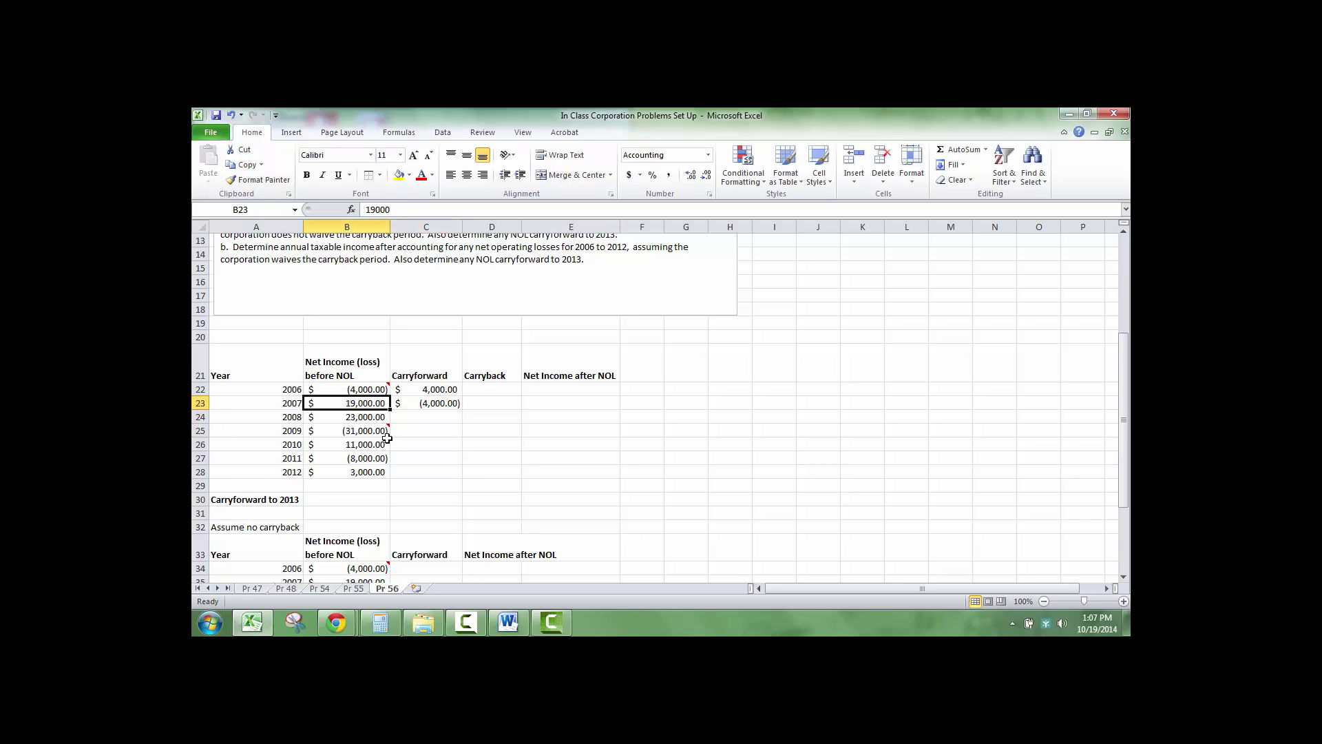
pyautogui.press('Right')
pyautogui.press('Right')
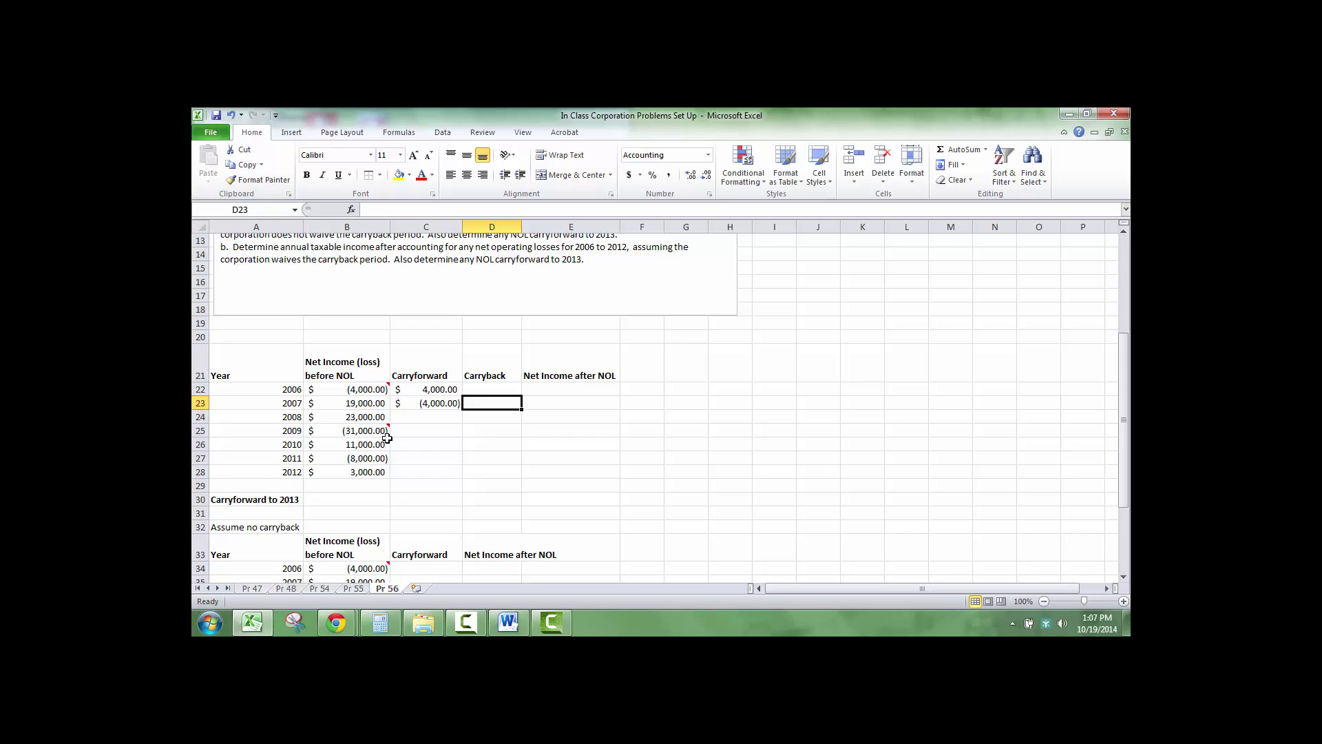
# Step: Enter the 2007 carryback as the negated sum of 2007 income and carryforward
pyautogui.write('=')
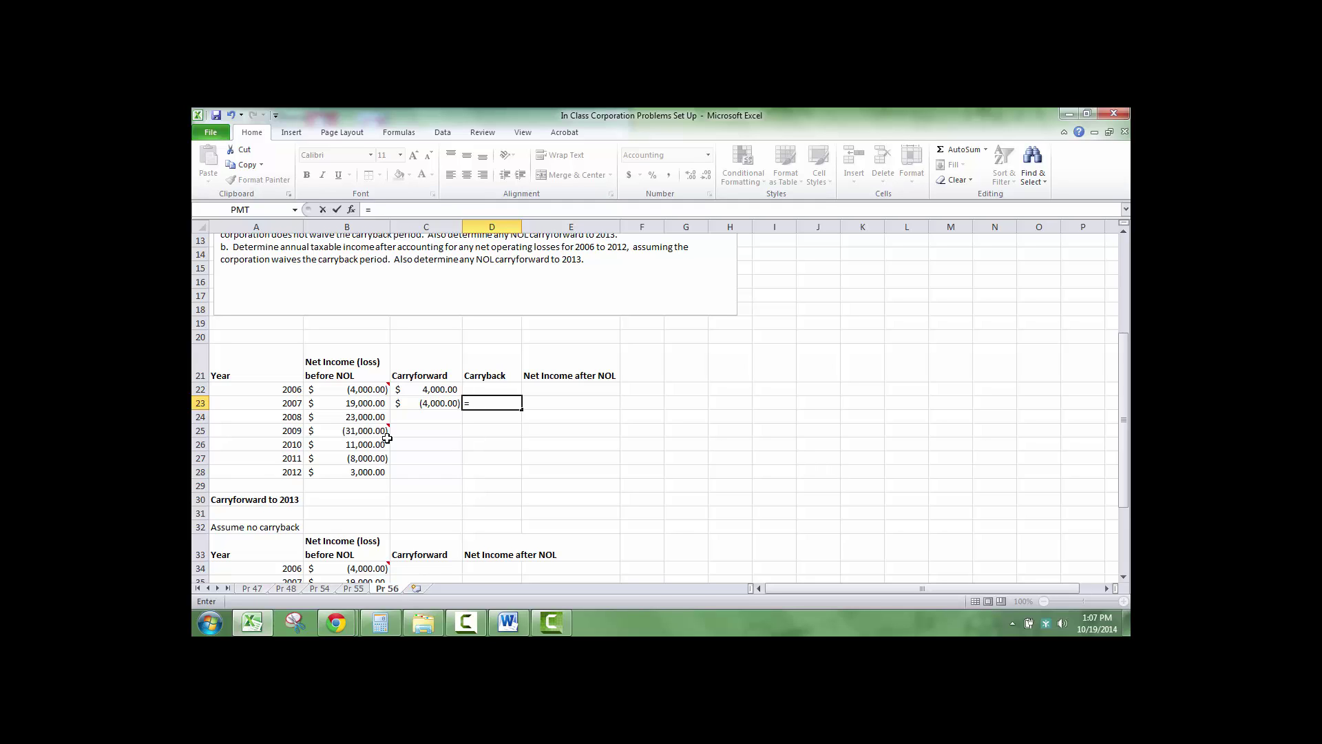
pyautogui.write('(')
pyautogui.click(357, 405)
pyautogui.write('+')
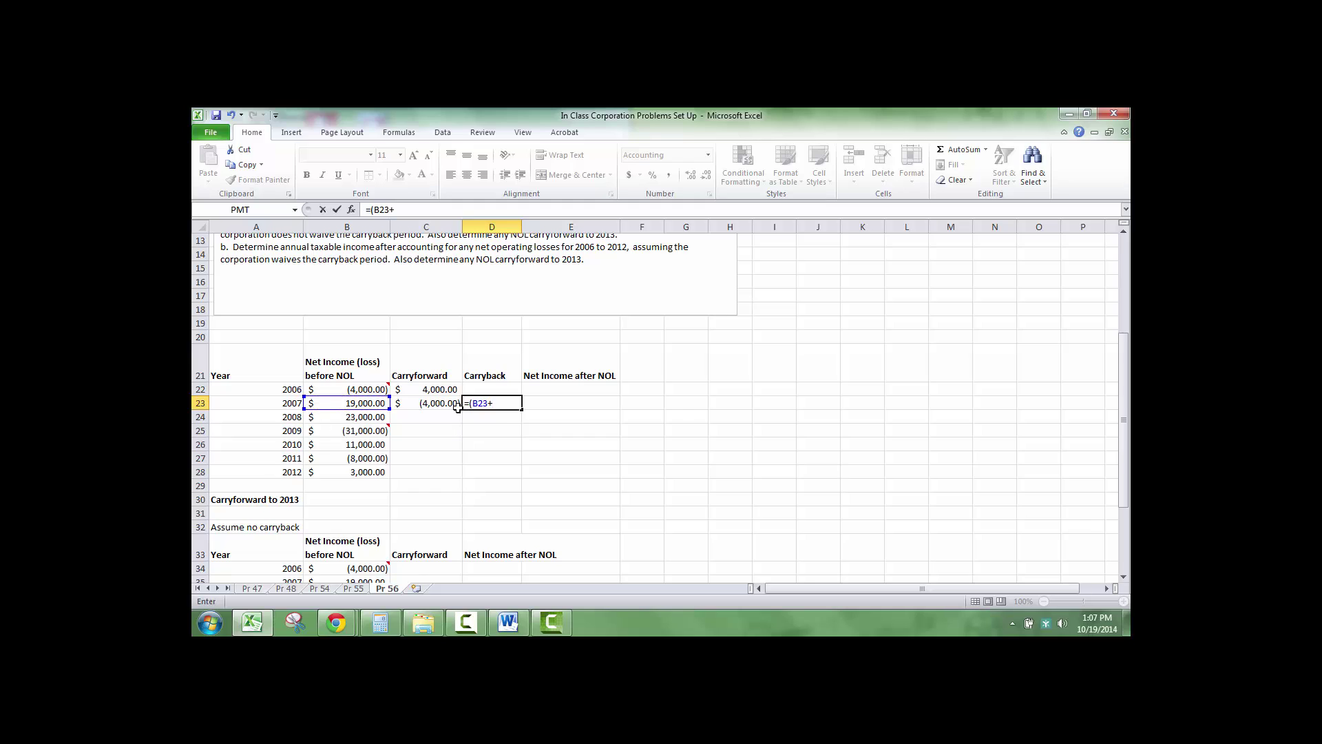
pyautogui.click(452, 404)
pyautogui.write(')')
pyautogui.press('Return')
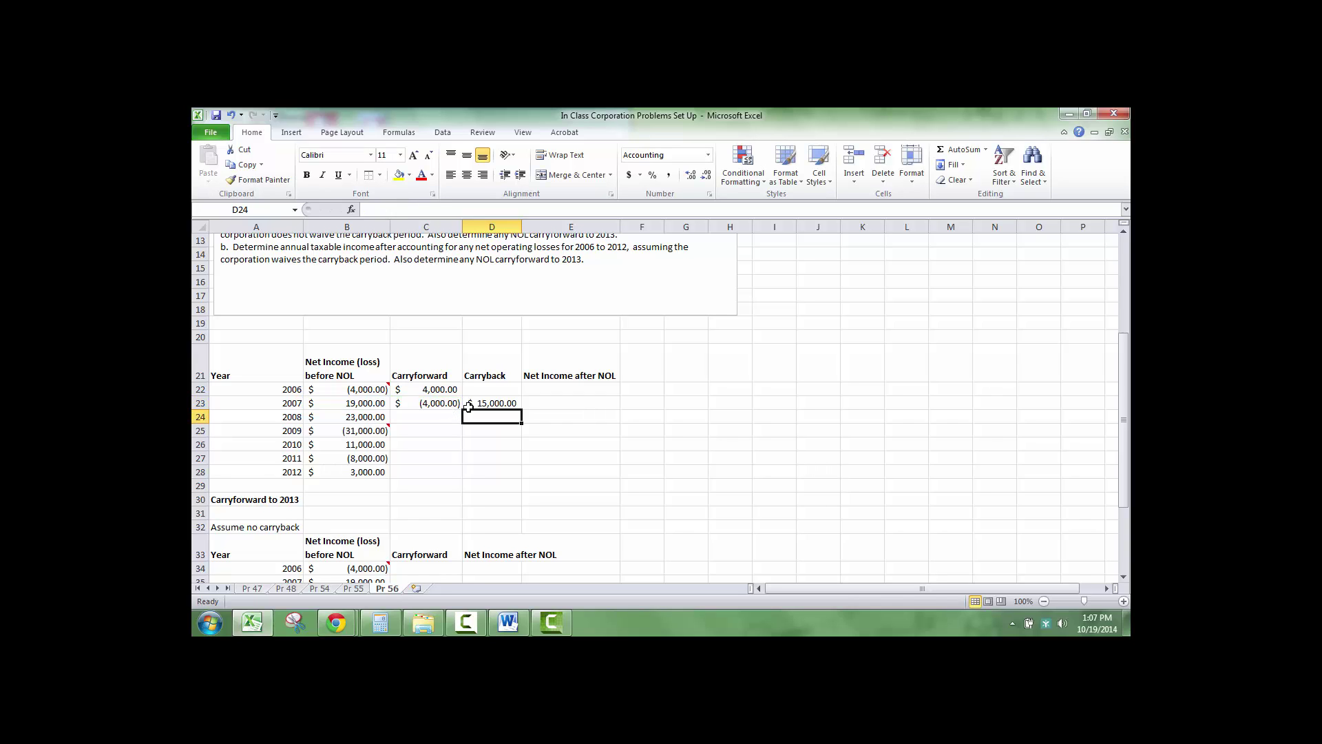
pyautogui.click(469, 405)
pyautogui.click(372, 208)
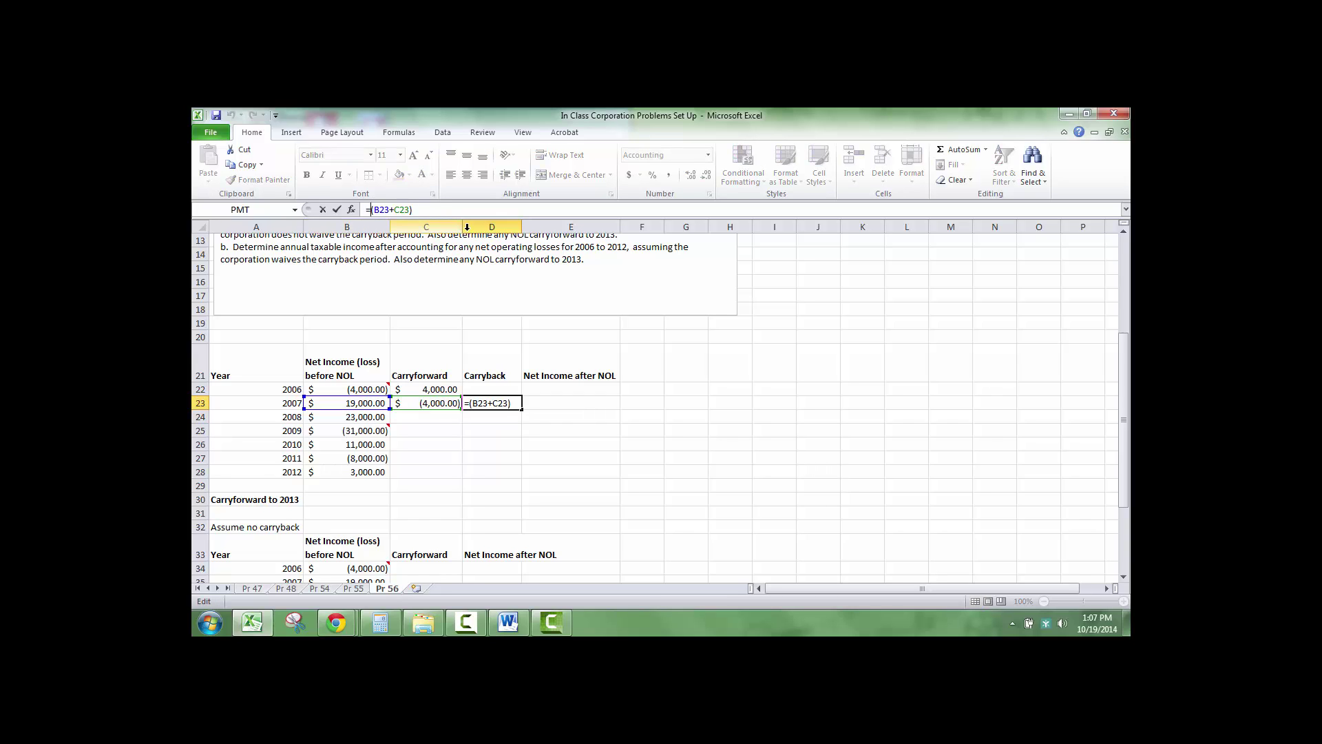
pyautogui.write('-')
pyautogui.press('Return')
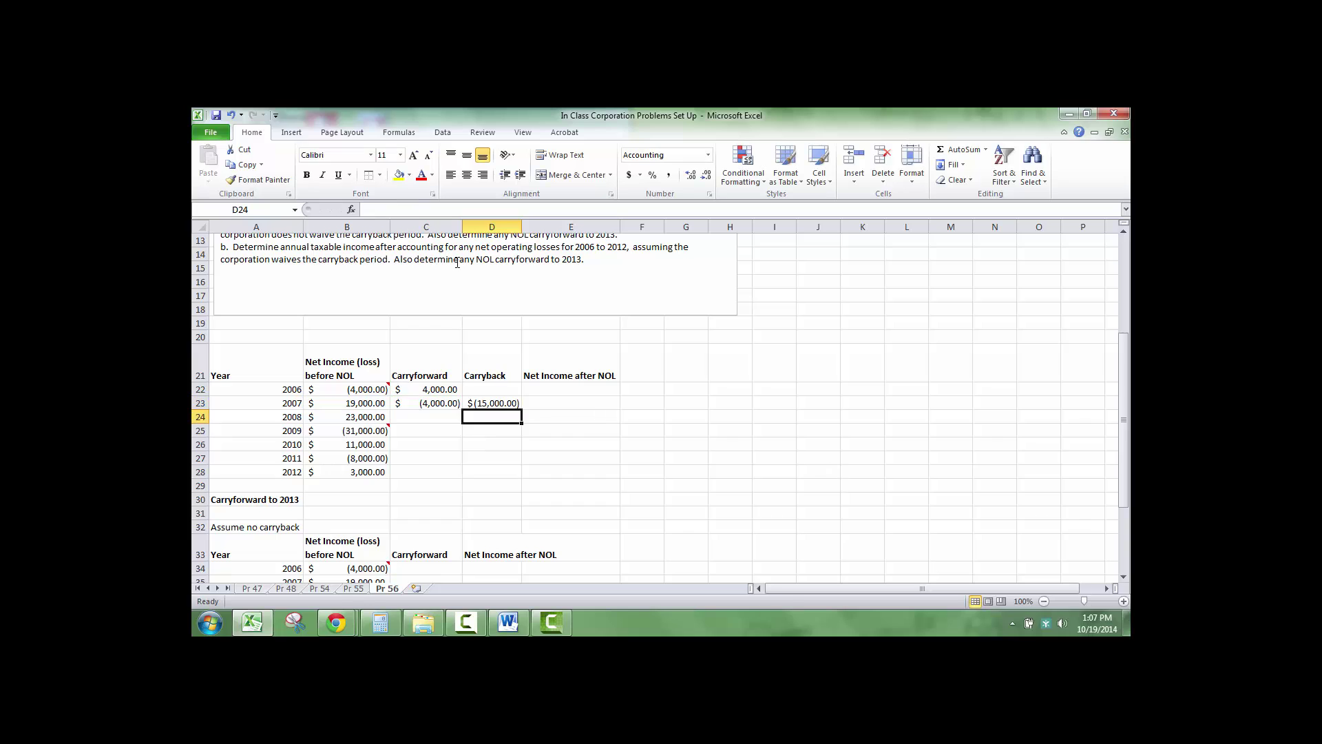
# Step: Enter the 2009 carryback as =-D23 and review the value
pyautogui.click(441, 431)
pyautogui.click(483, 426)
pyautogui.write('=-d23')
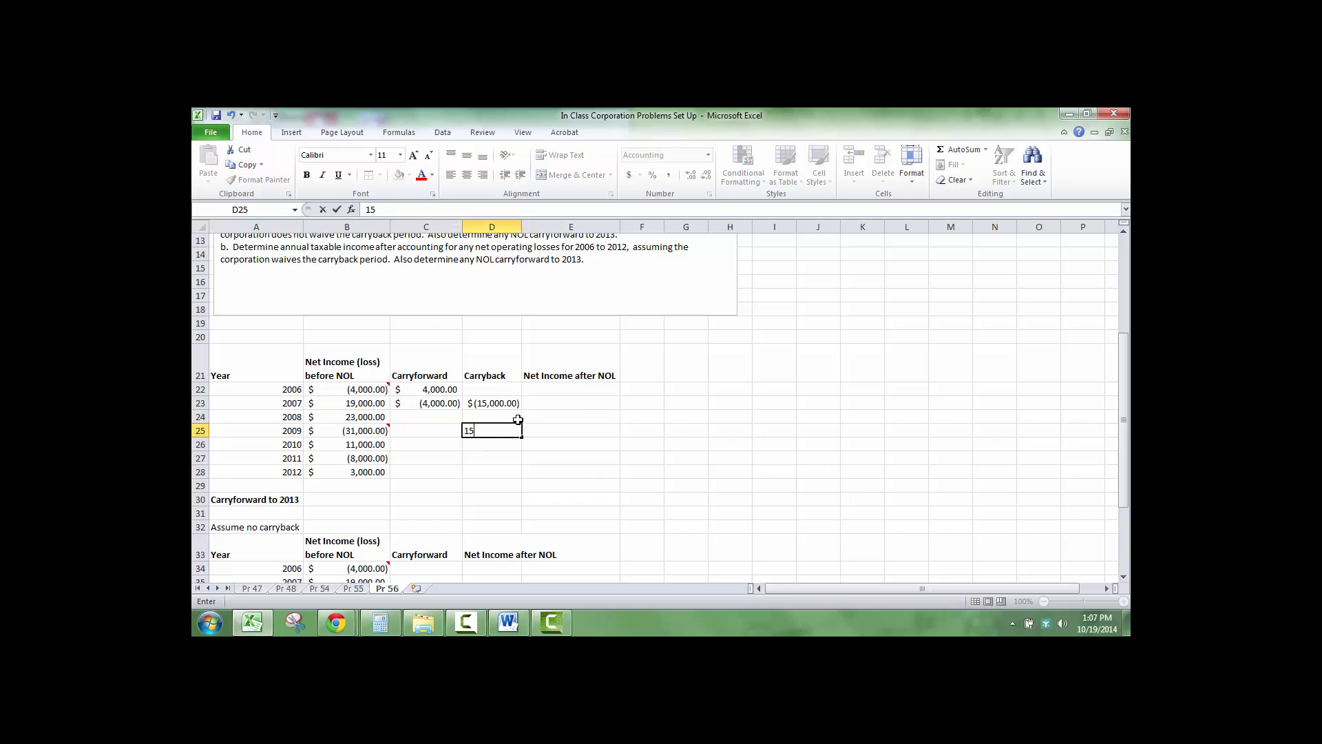
pyautogui.press('Return')
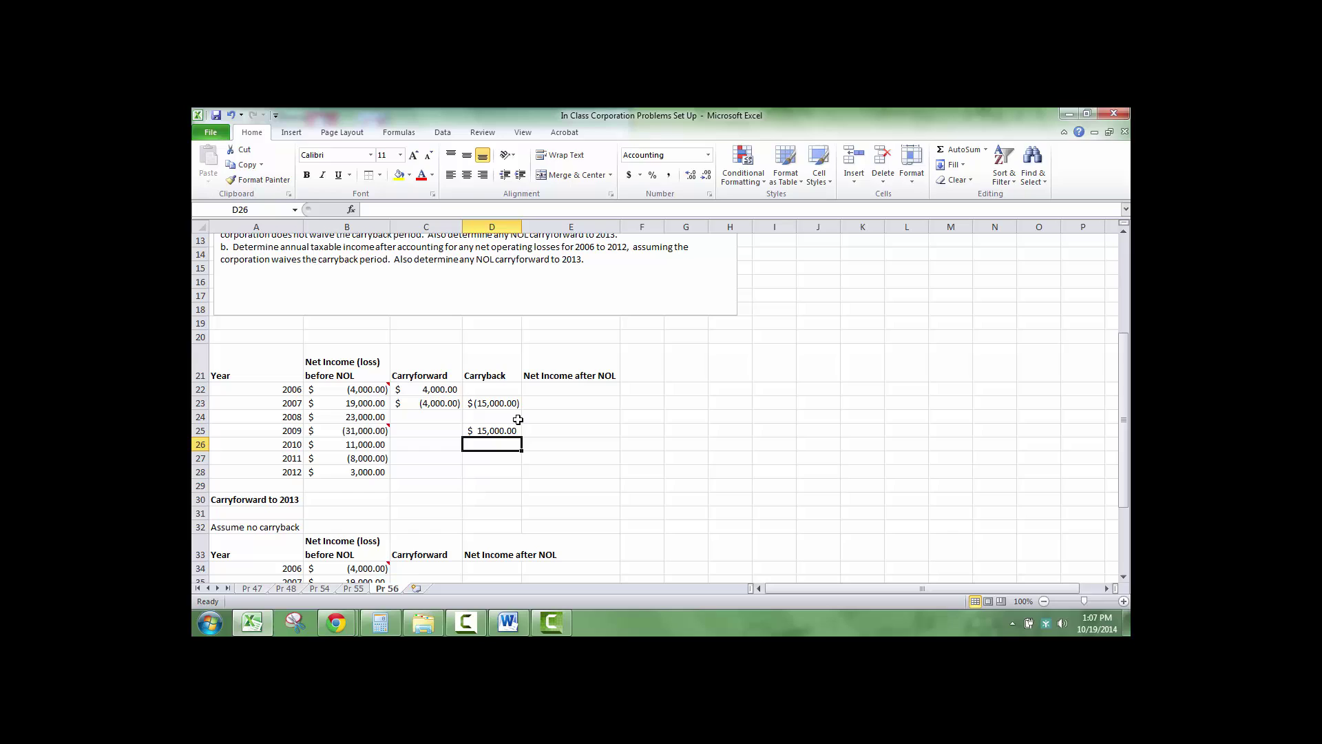
pyautogui.press('Up')
pyautogui.click(518, 419)
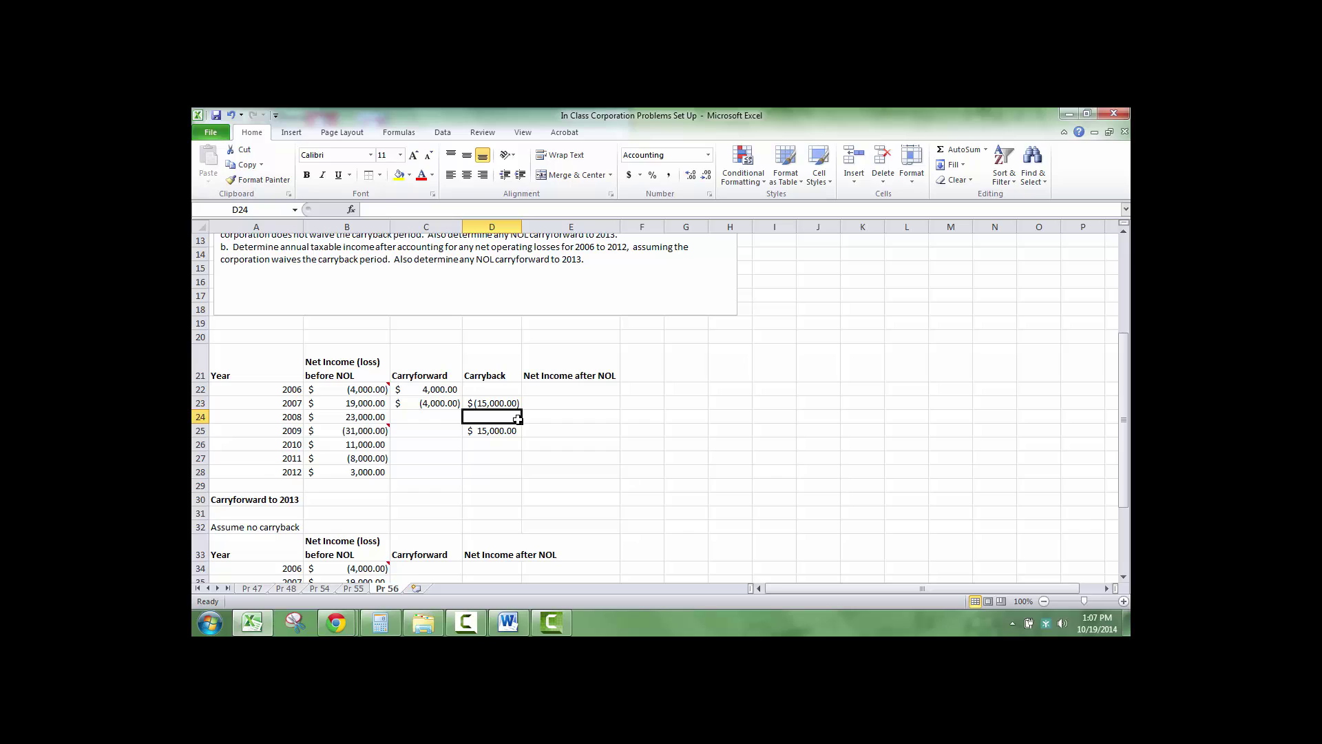
pyautogui.press('Down')
pyautogui.press('Left')
pyautogui.press('Up')
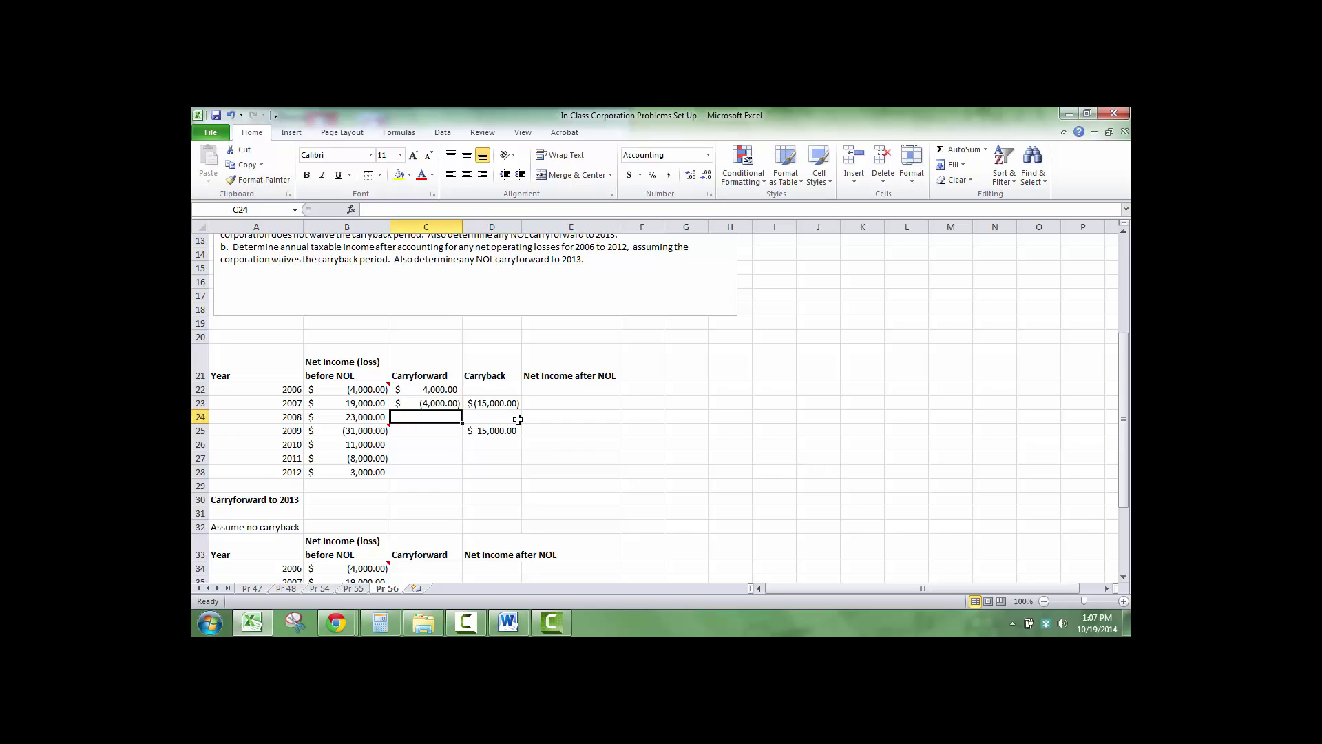
pyautogui.press('Right')
# Step: Enter the 2008 carryback as the sum of the 2009 loss and 2009 carryback
pyautogui.write('=(')
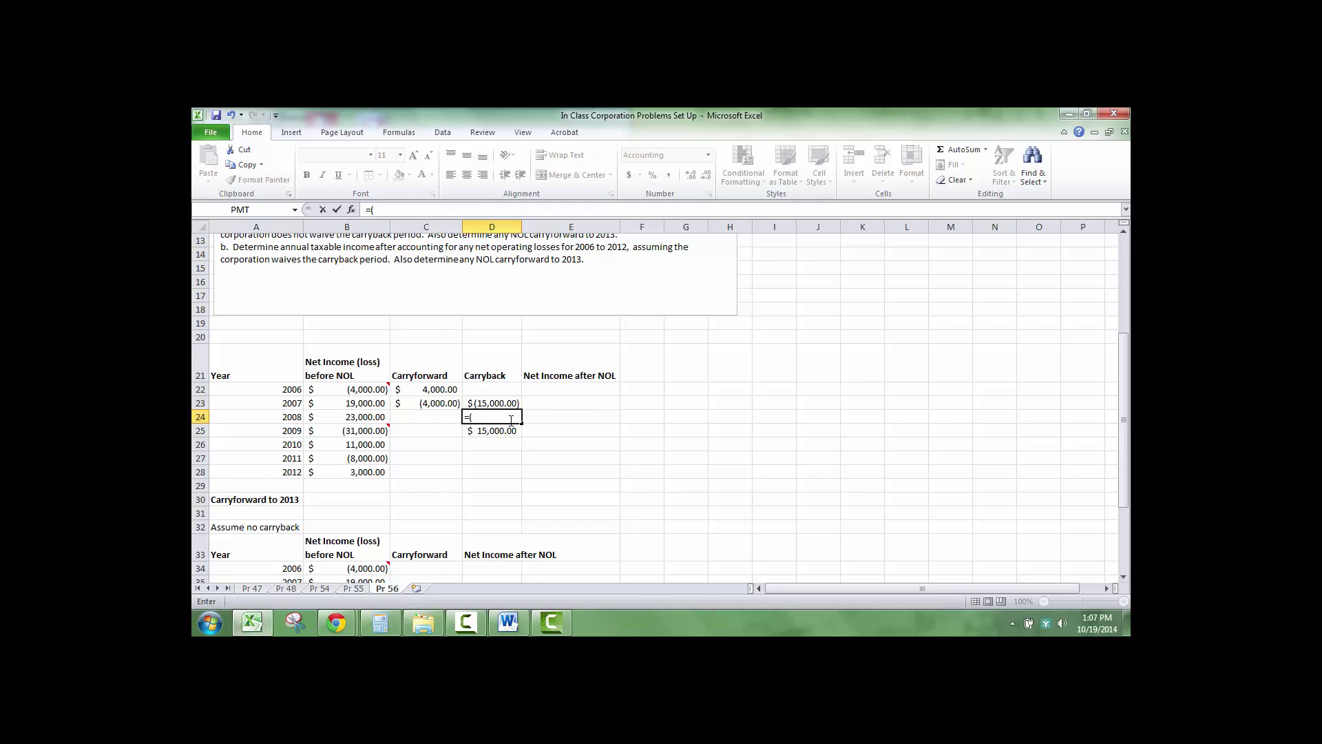
pyautogui.click(381, 432)
pyautogui.write('+')
pyautogui.click(482, 430)
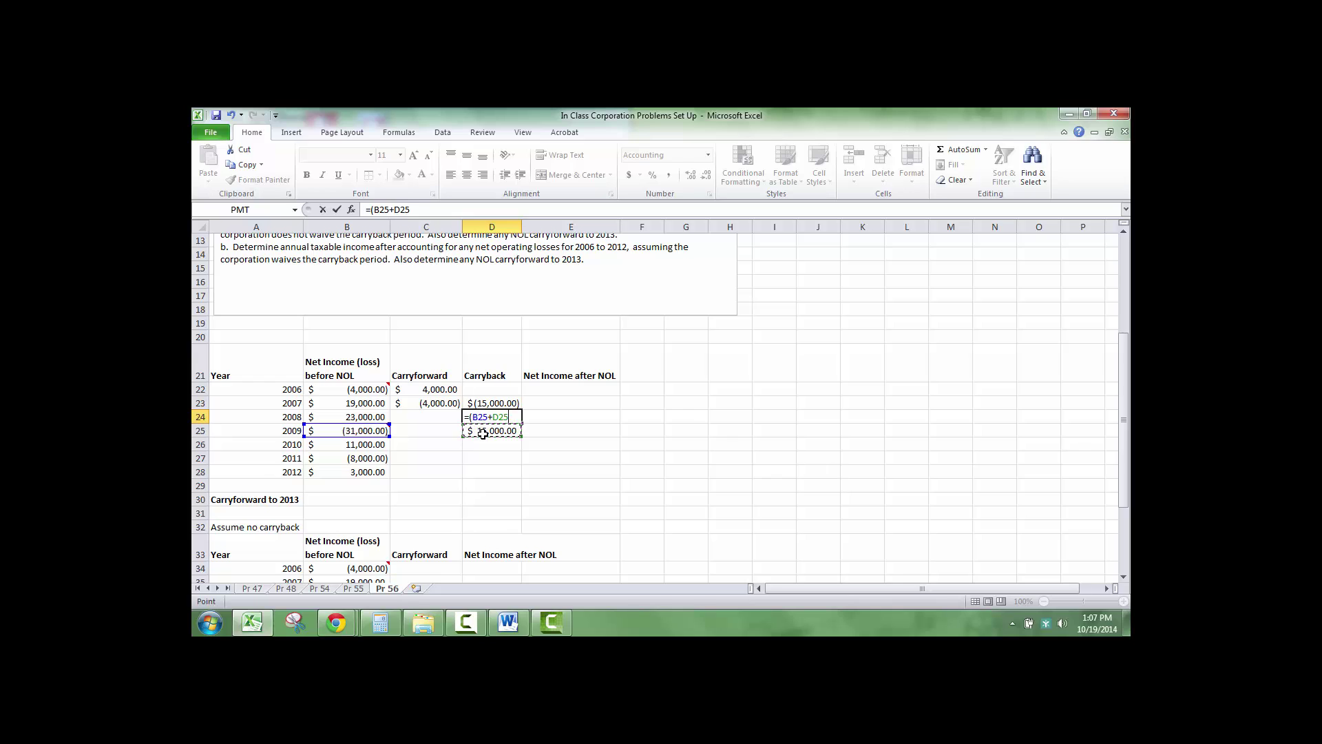
pyautogui.write(')')
pyautogui.press('Return')
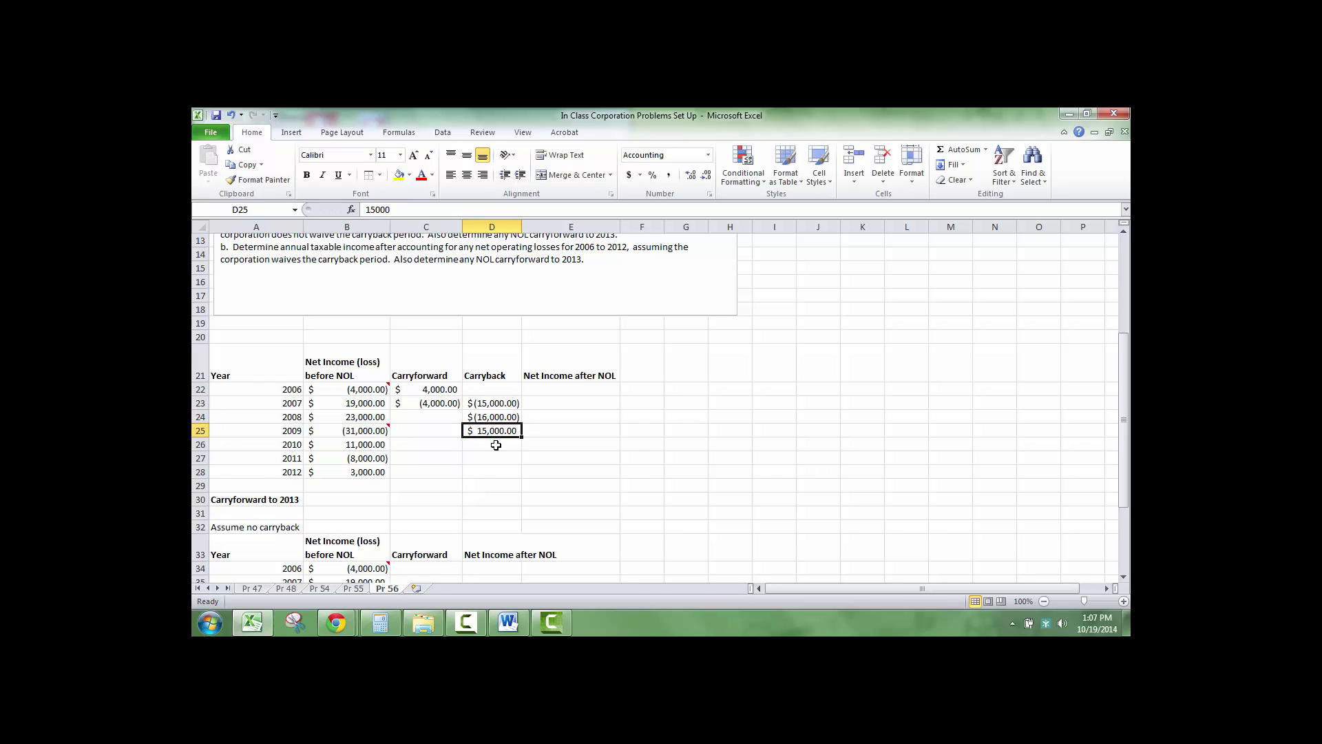
# Step: Review the 2009–2011 figures, then start and abandon a 2009 Net Income after NOL formula
pyautogui.press('Up')
pyautogui.press('Left')
pyautogui.press('Left')
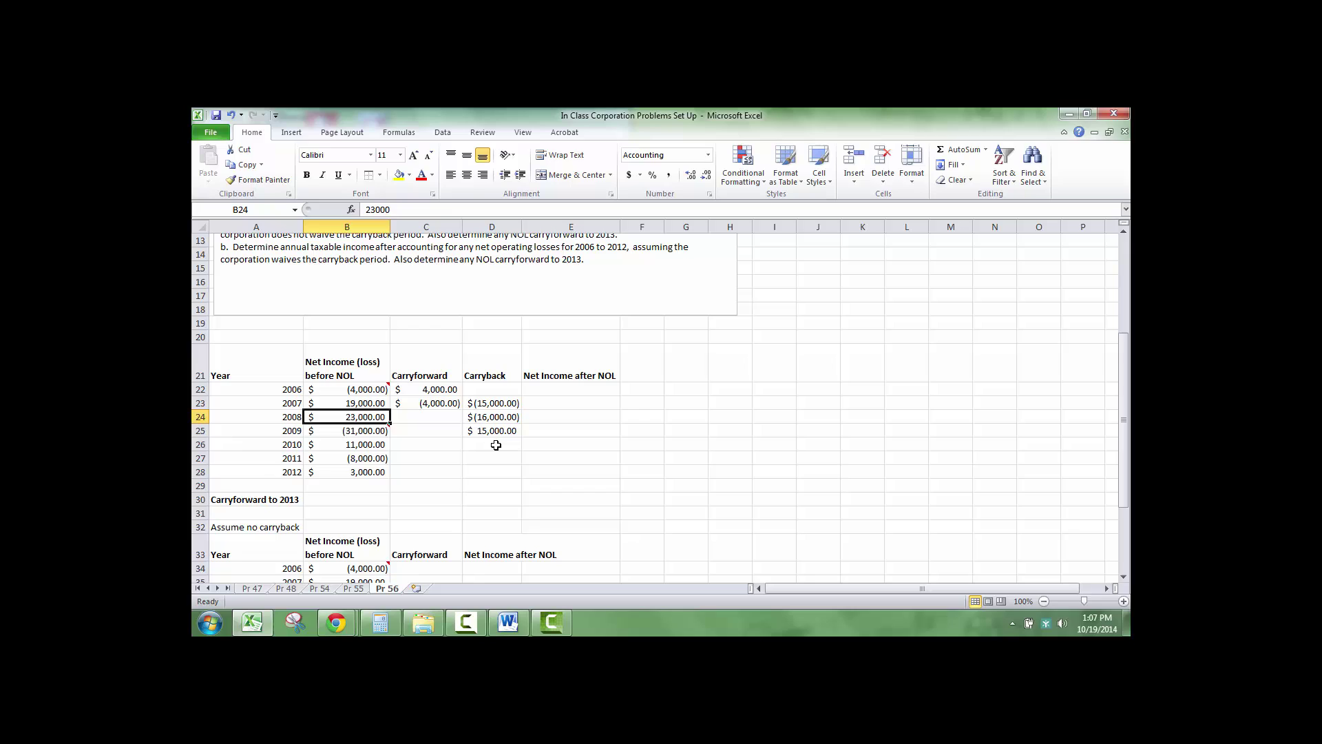
pyautogui.press('Down')
pyautogui.press('Down')
pyautogui.press('Down')
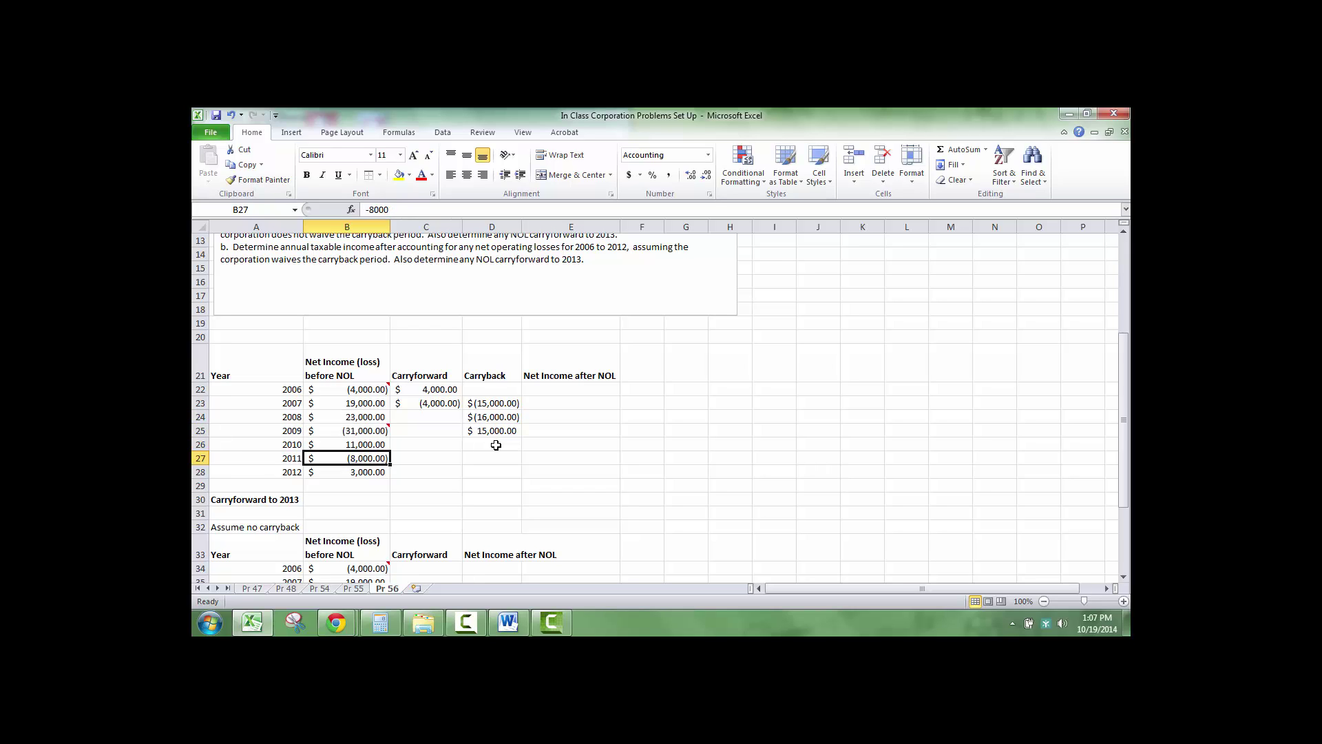
pyautogui.press('Up')
pyautogui.press('Up')
pyautogui.press('Right')
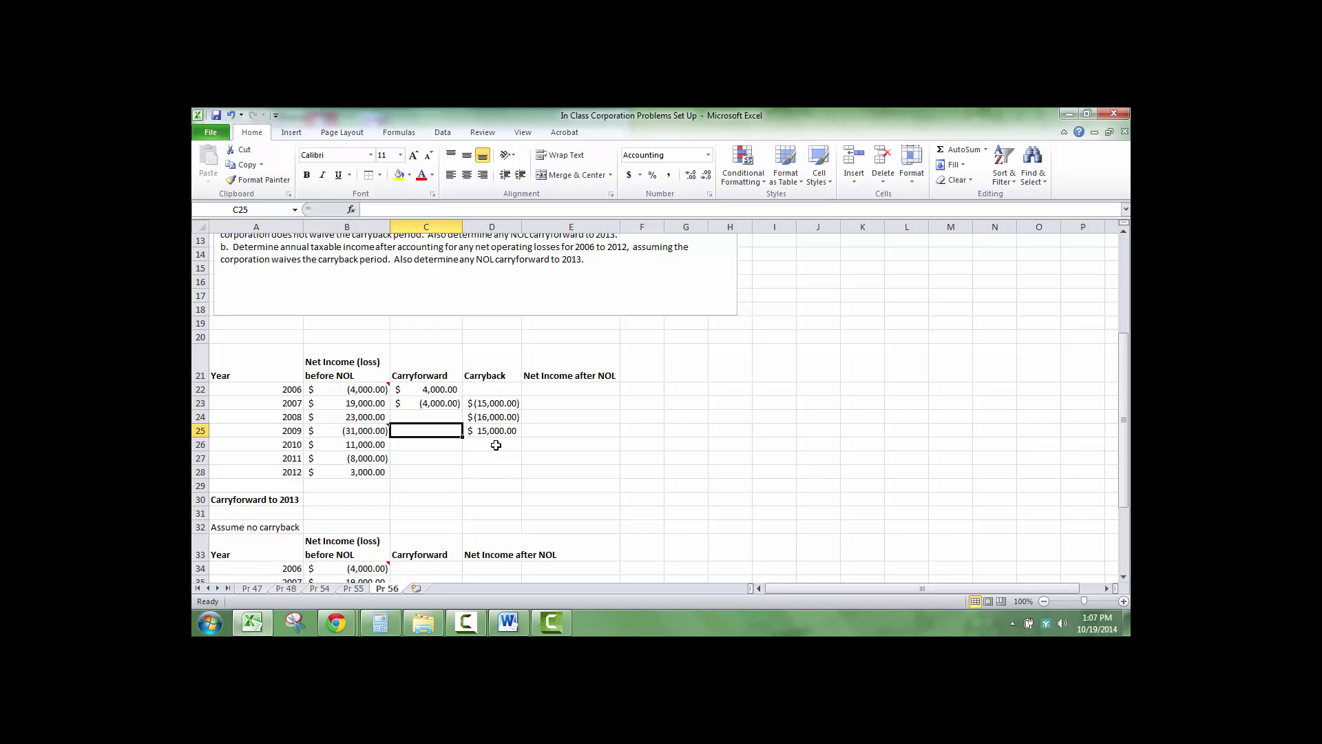
pyautogui.press('Right')
pyautogui.press('Right')
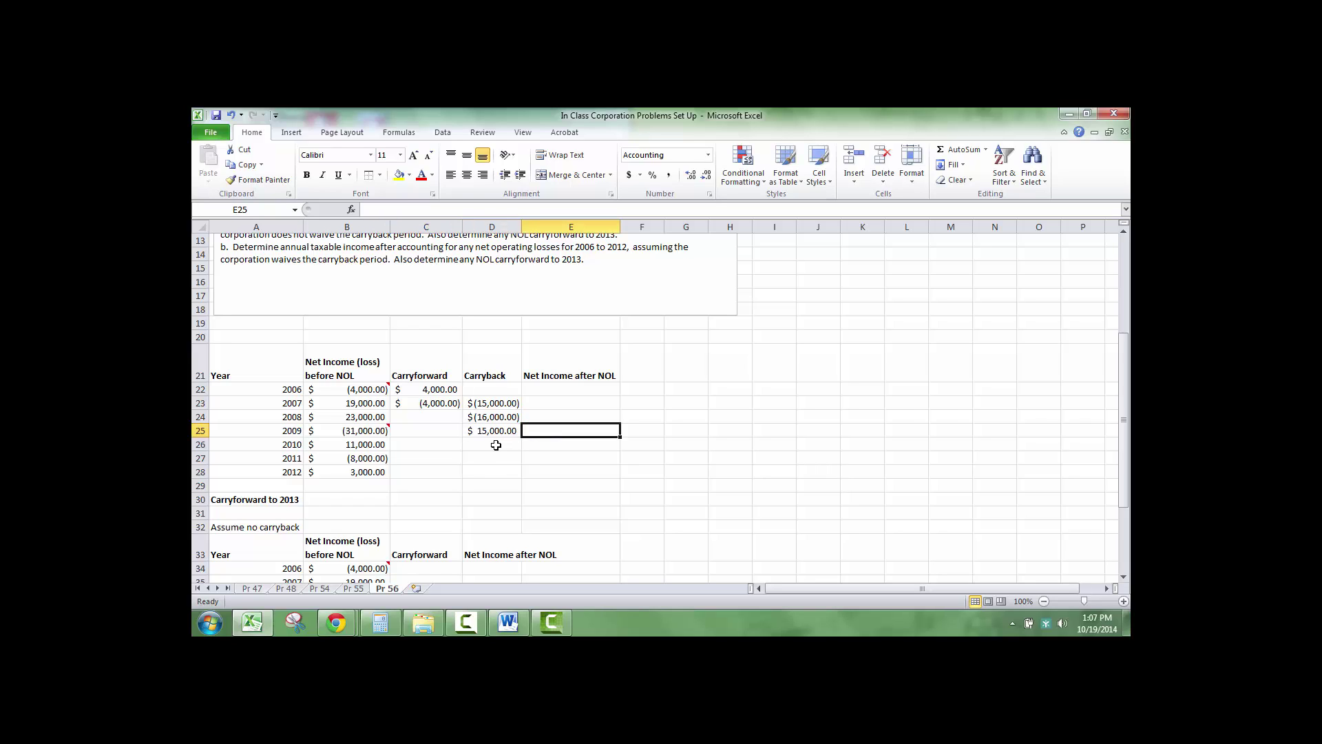
pyautogui.write('=')
pyautogui.click(346, 429)
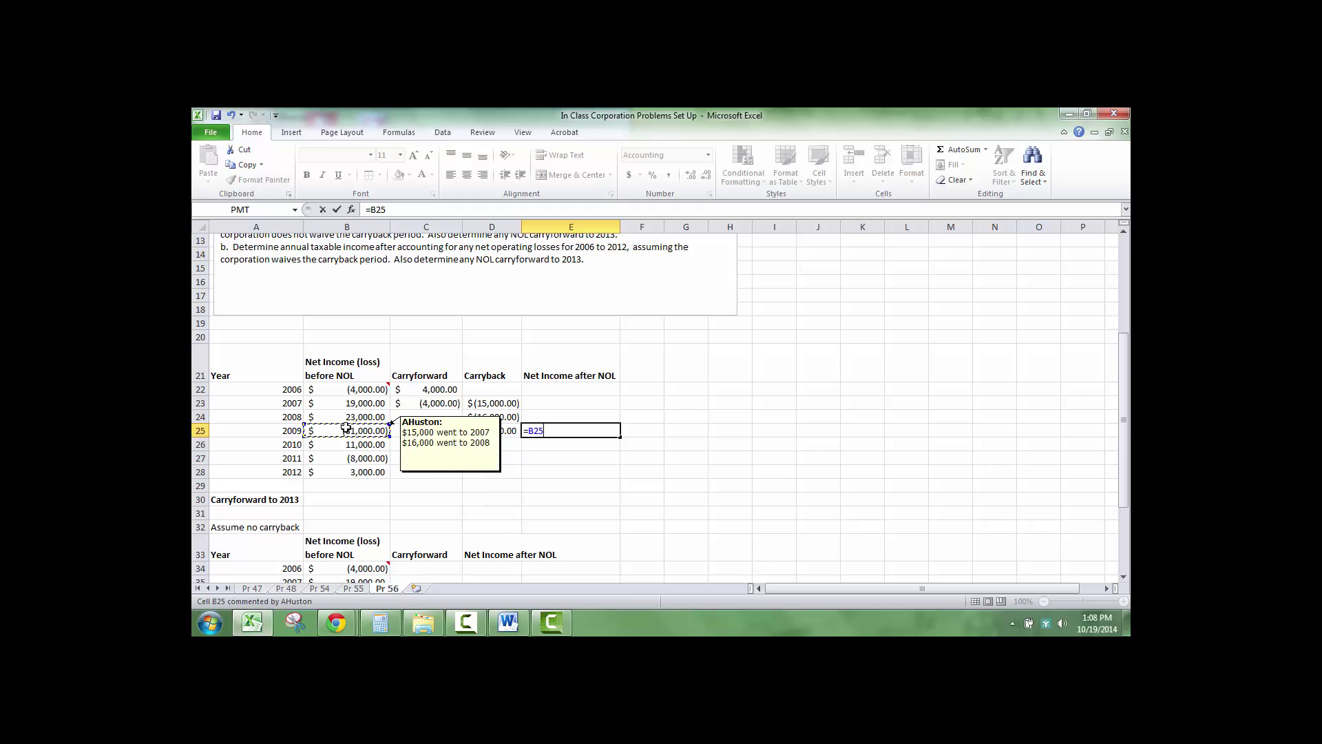
pyautogui.write('+')
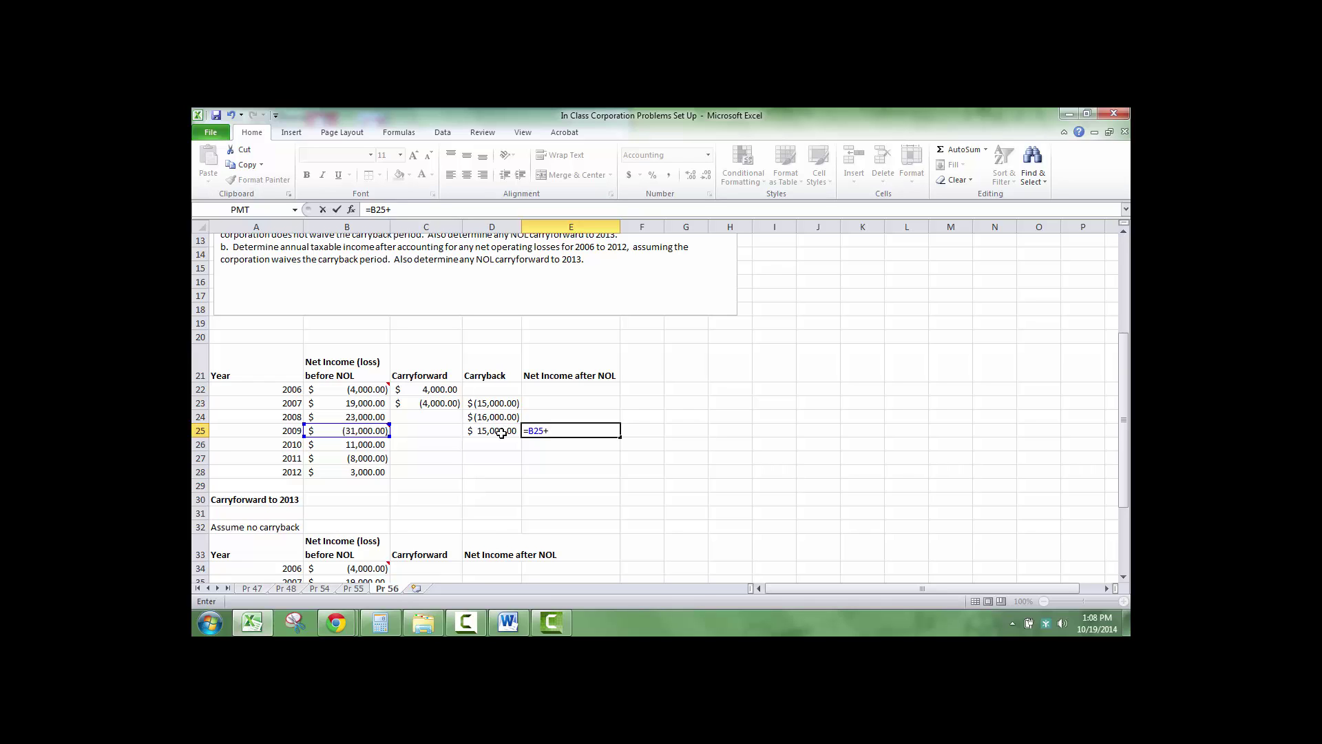
pyautogui.press('BackSpace')
pyautogui.press('BackSpace')
pyautogui.press('BackSpace')
pyautogui.press('BackSpace')
pyautogui.press('Escape')
# Step: Change the 2009 carryback to =15000+16000, giving 31,000
pyautogui.click(500, 431)
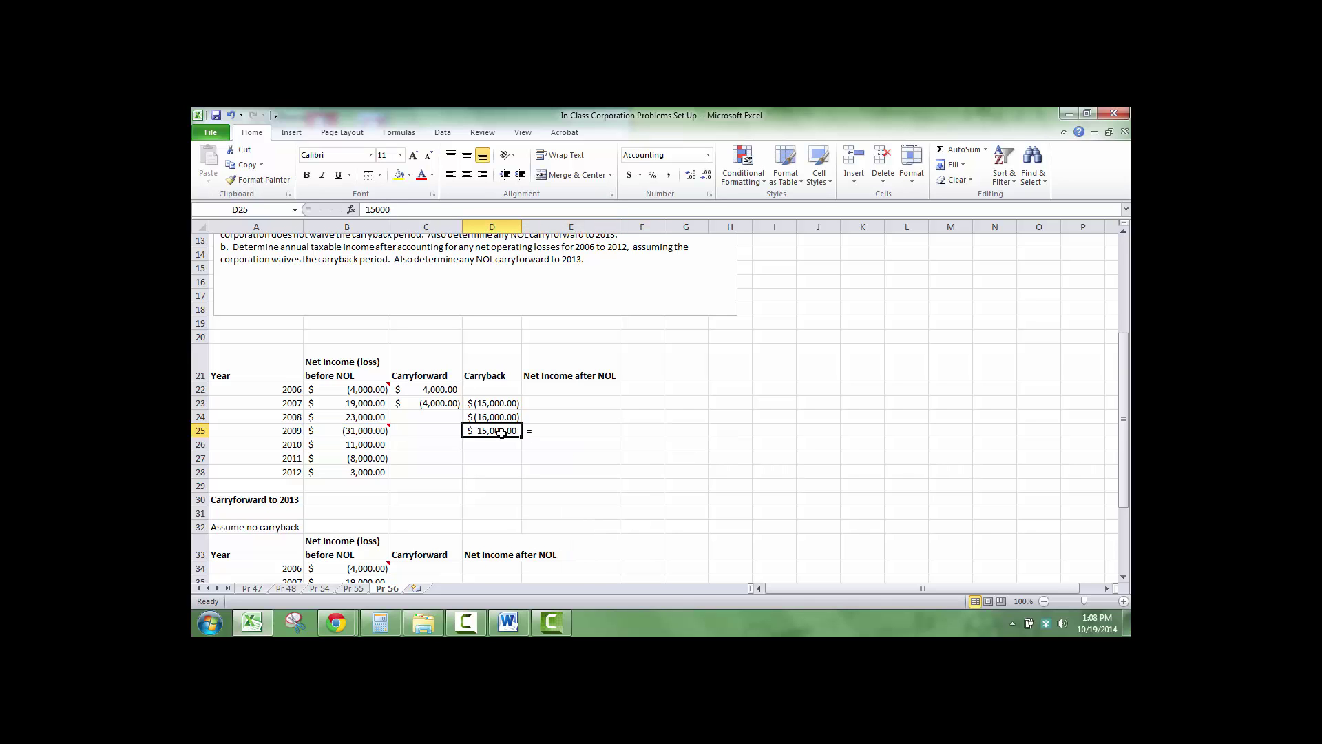
pyautogui.click(370, 210)
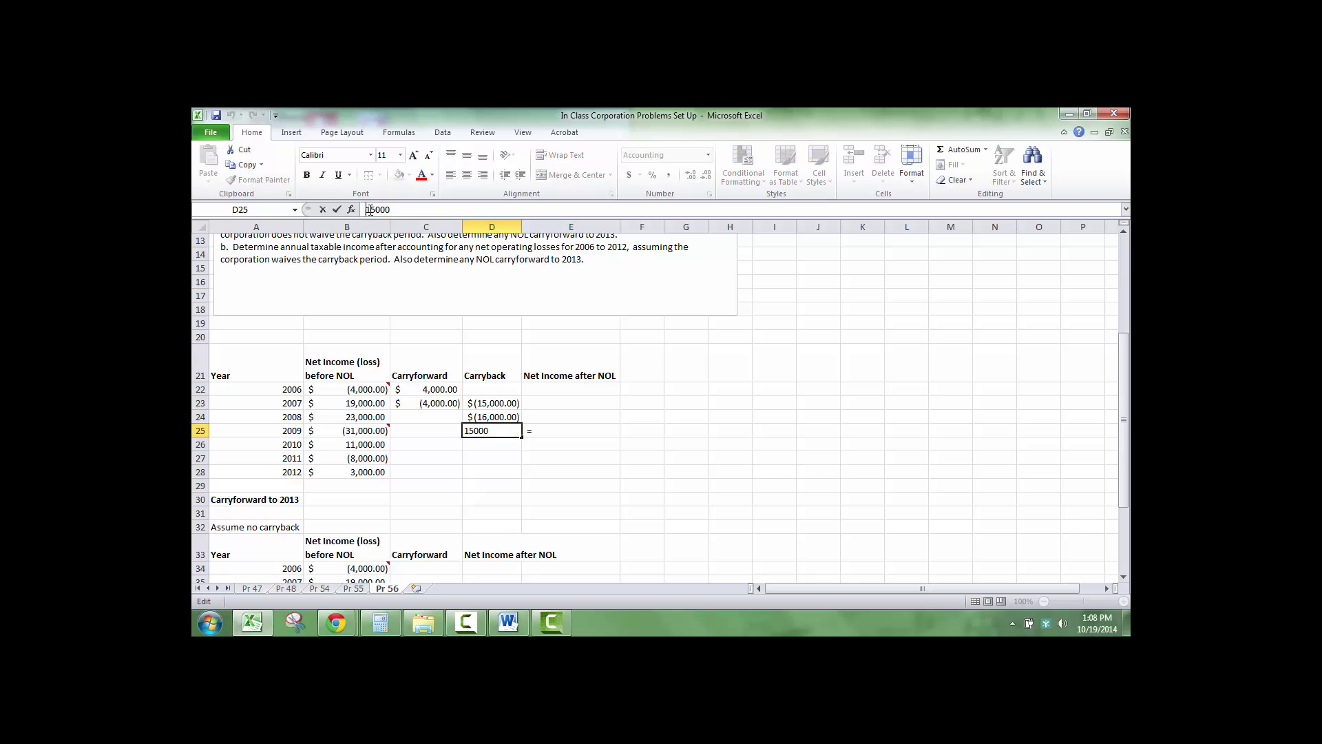
pyautogui.write('=')
pyautogui.click(436, 215)
pyautogui.write('+1600')
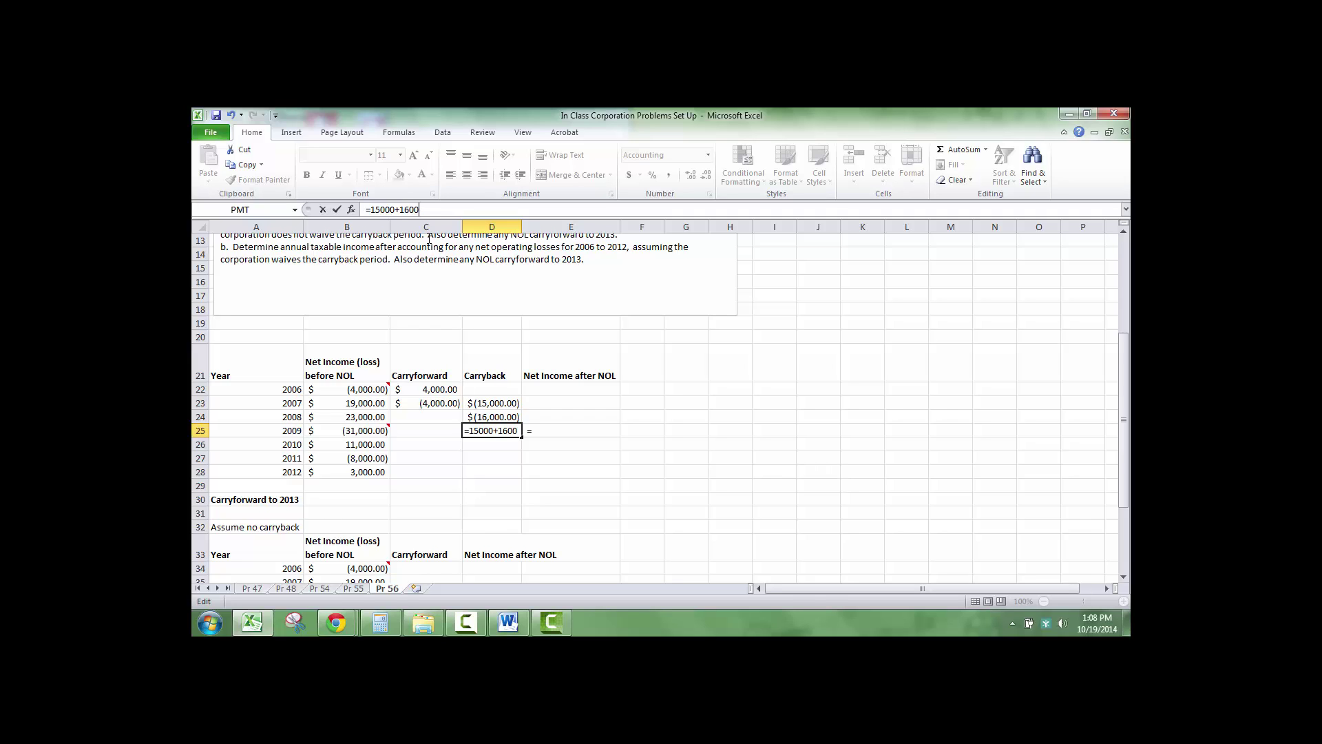
pyautogui.hotkey('ctrl', 'Return')
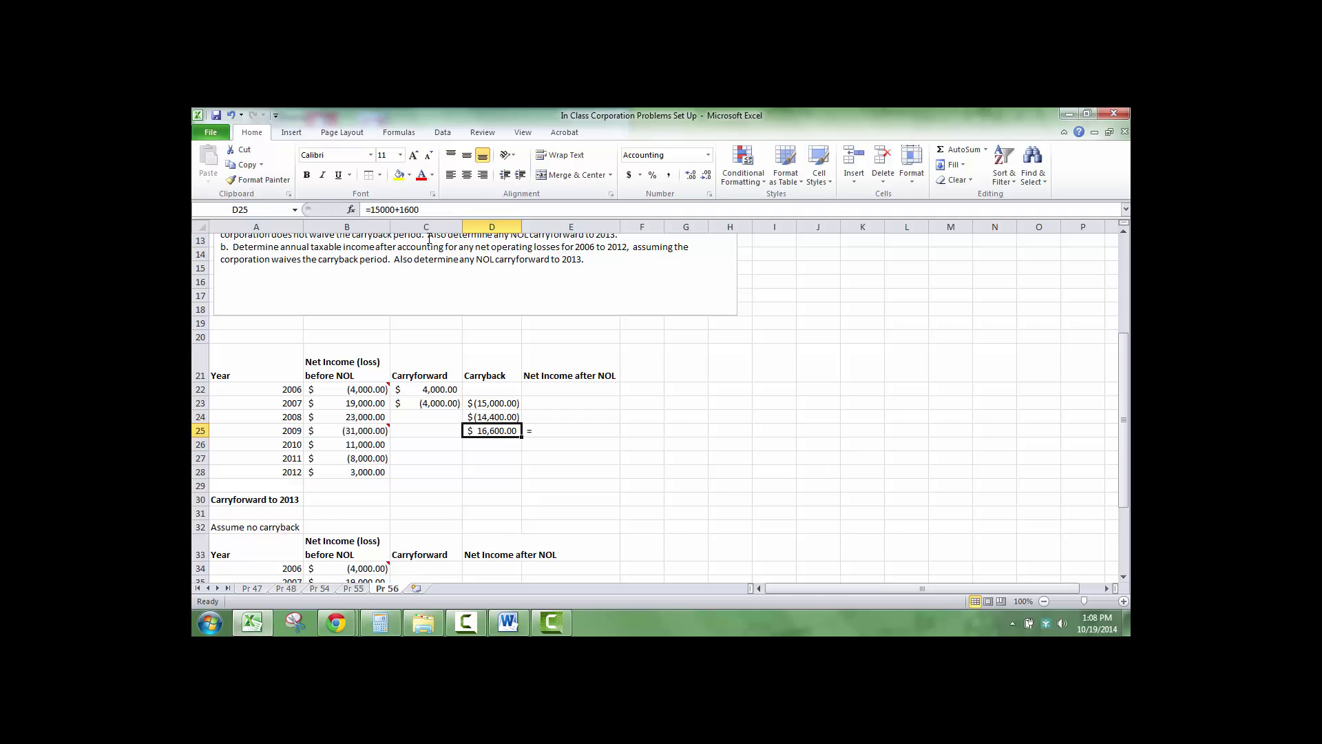
pyautogui.click(426, 215)
pyautogui.write('0')
pyautogui.press('Return')
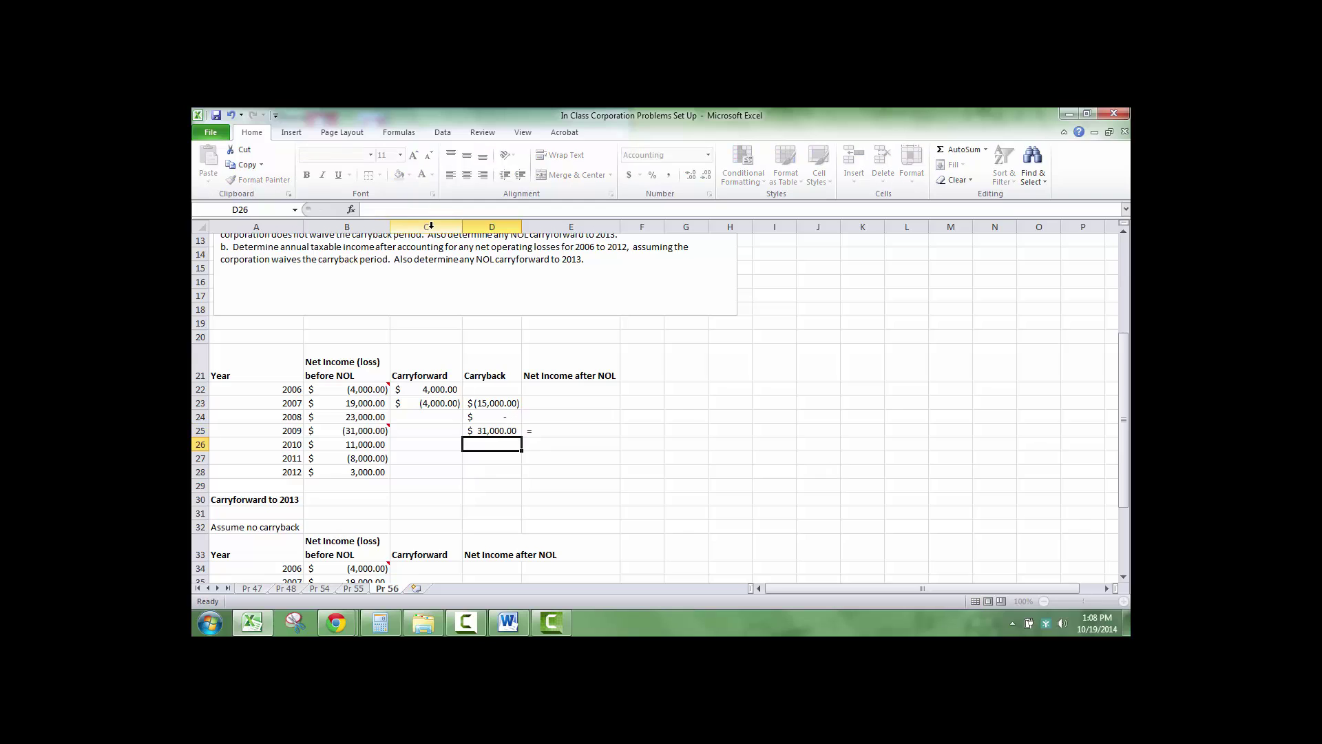
# Step: Replace the 2008 carryback with =-16000 and clear the stray net income entry
pyautogui.click(510, 418)
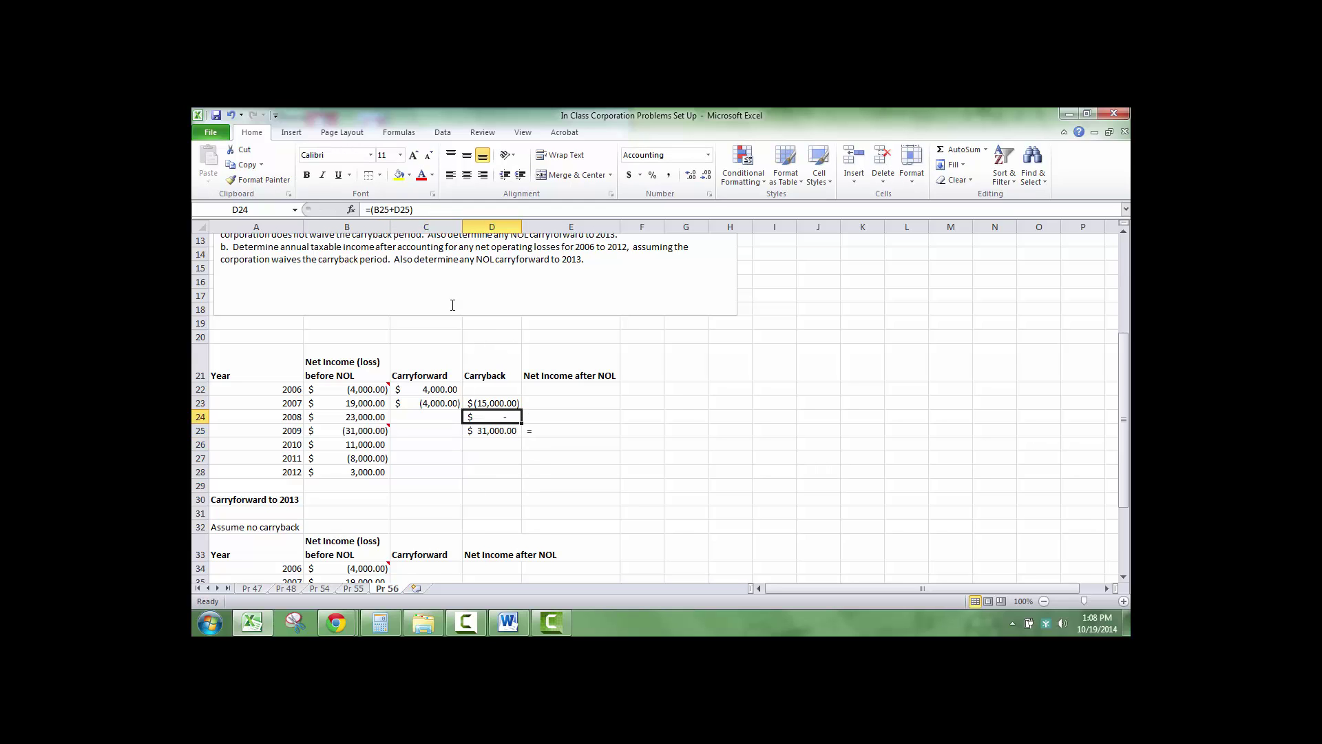
pyautogui.tripleClick(424, 212)
pyautogui.write('=')
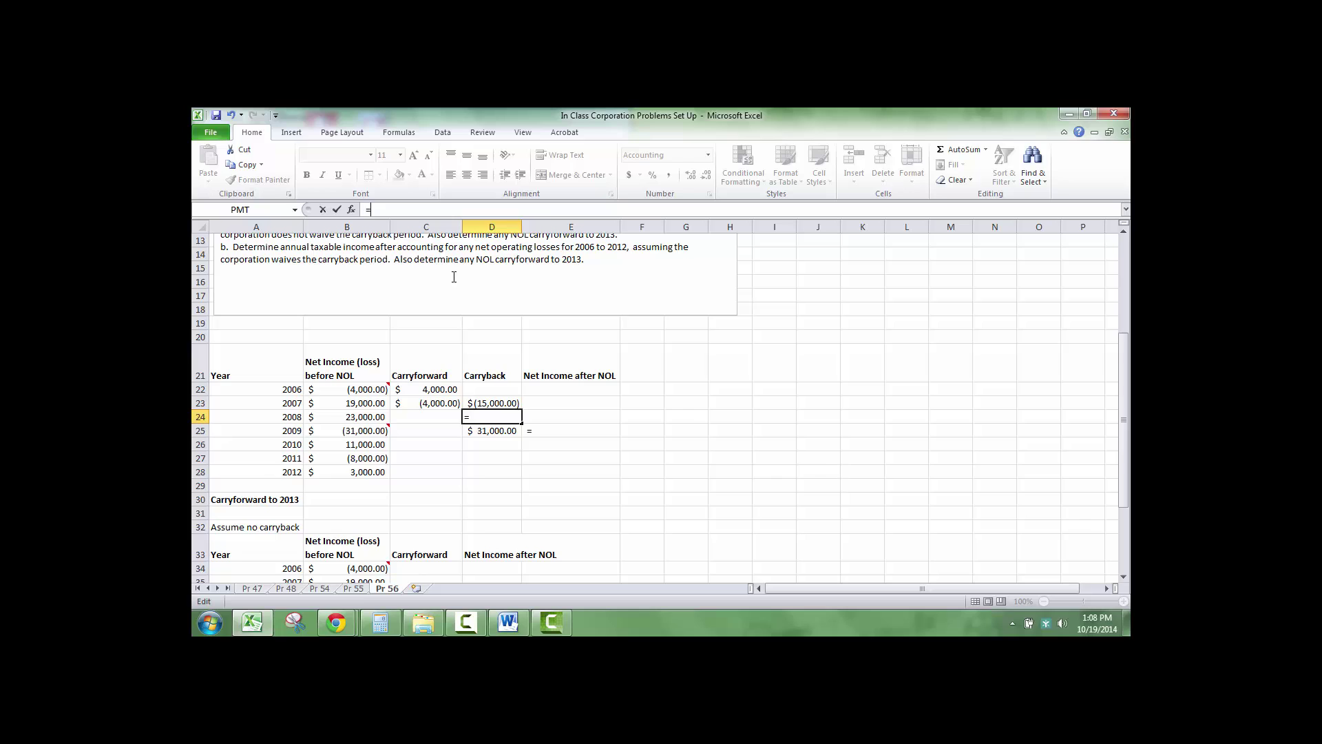
pyautogui.write('-16000')
pyautogui.press('Return')
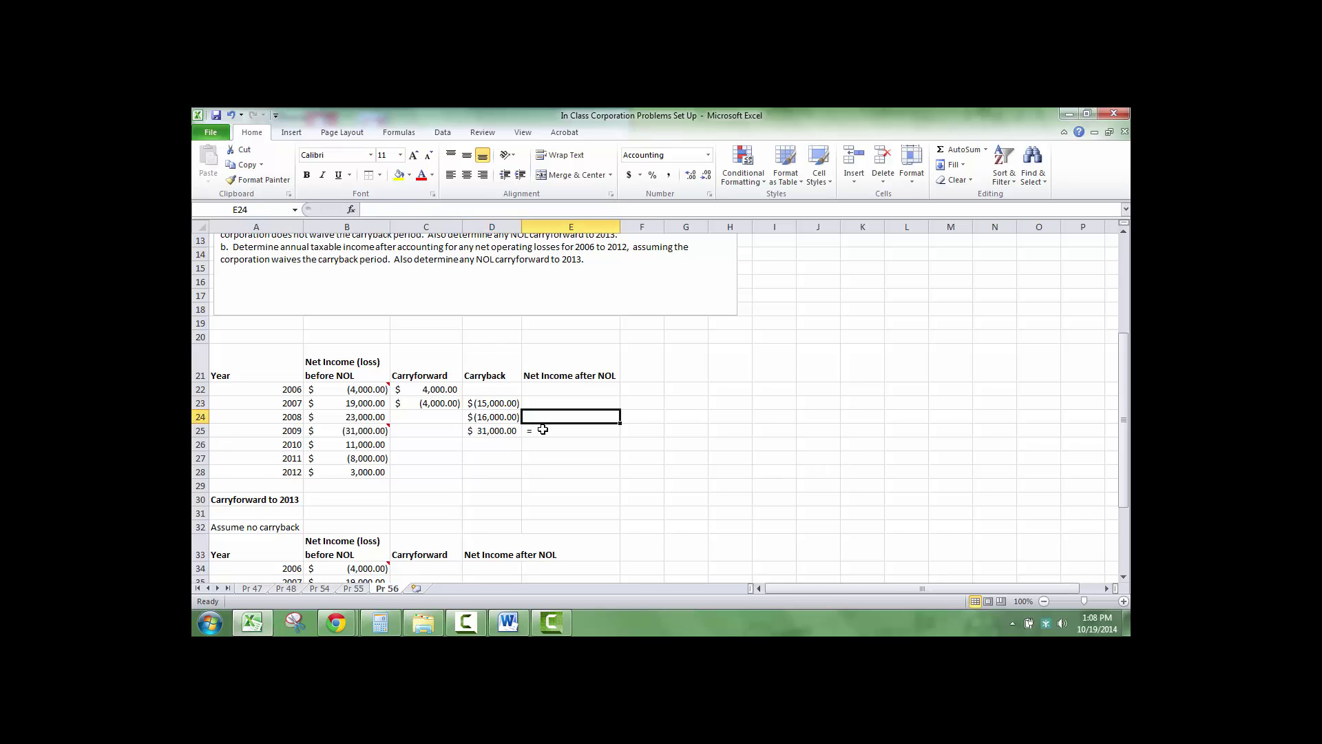
pyautogui.press('BackSpace')
pyautogui.press('Return')
# Step: Set the 2010 carryback to reference the 2011 loss, giving (8,000)
pyautogui.press('Down')
pyautogui.press('Left')
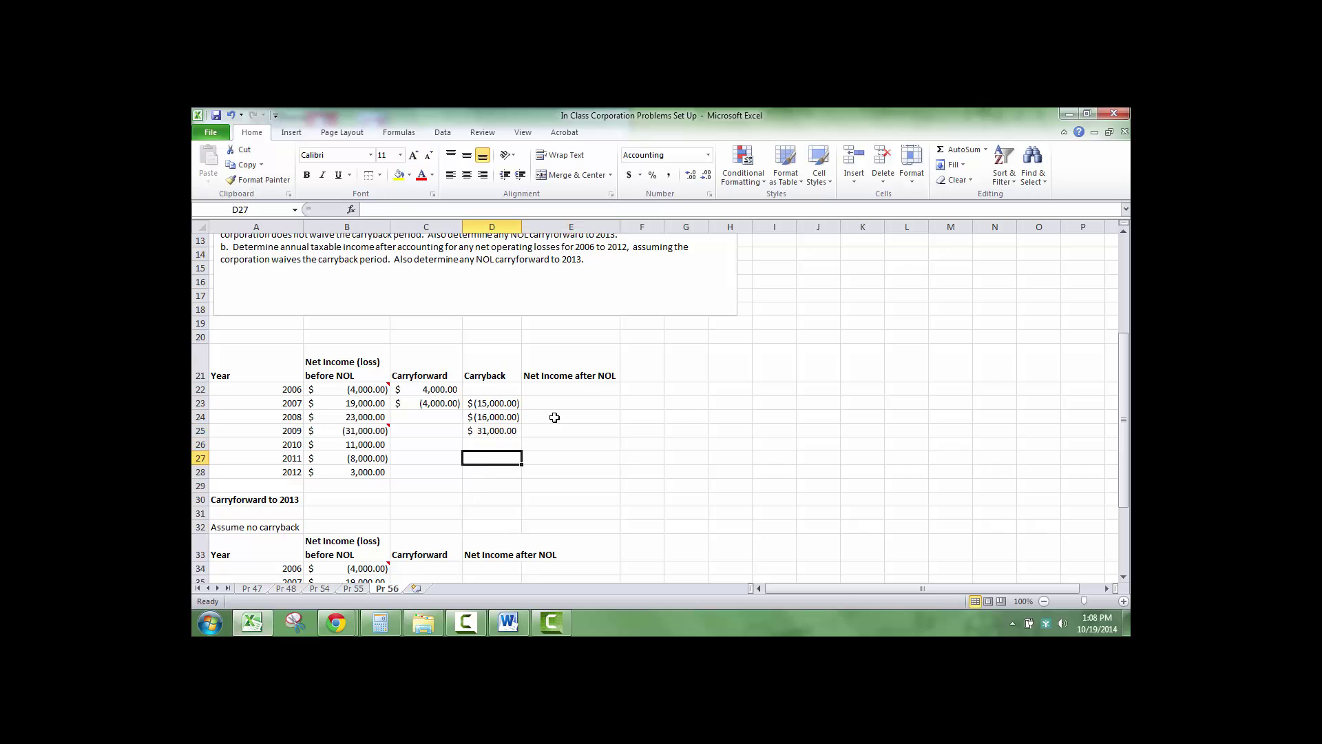
pyautogui.press('Left')
pyautogui.press('Up')
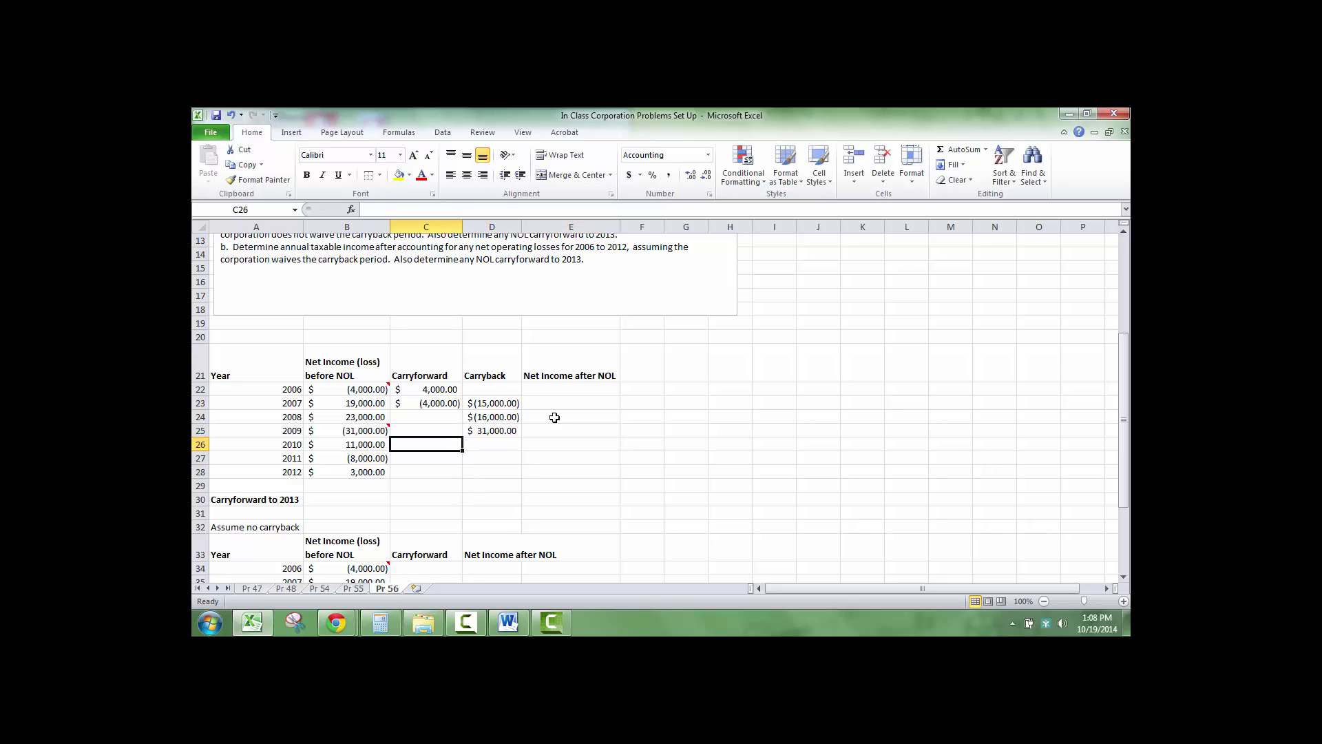
pyautogui.press('Right')
pyautogui.write('=')
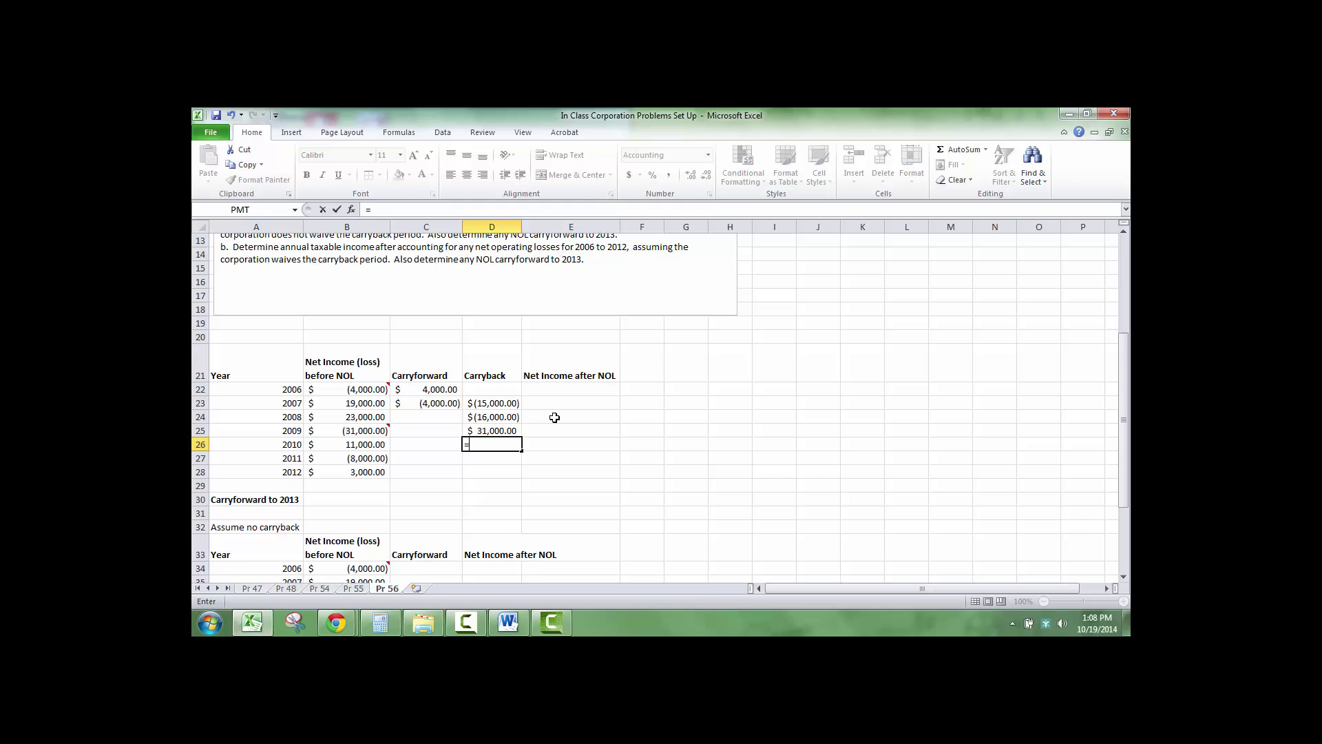
pyautogui.click(352, 456)
pyautogui.press('Tab')
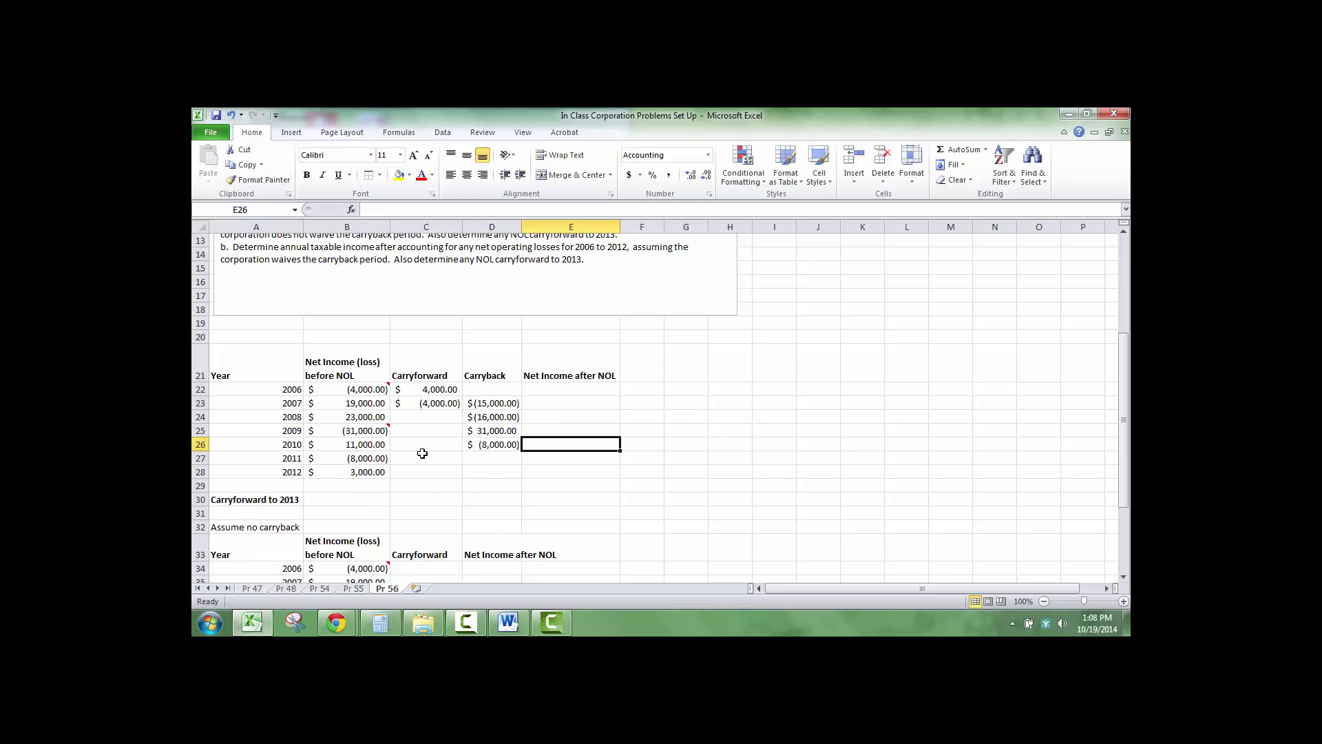
pyautogui.click(411, 470)
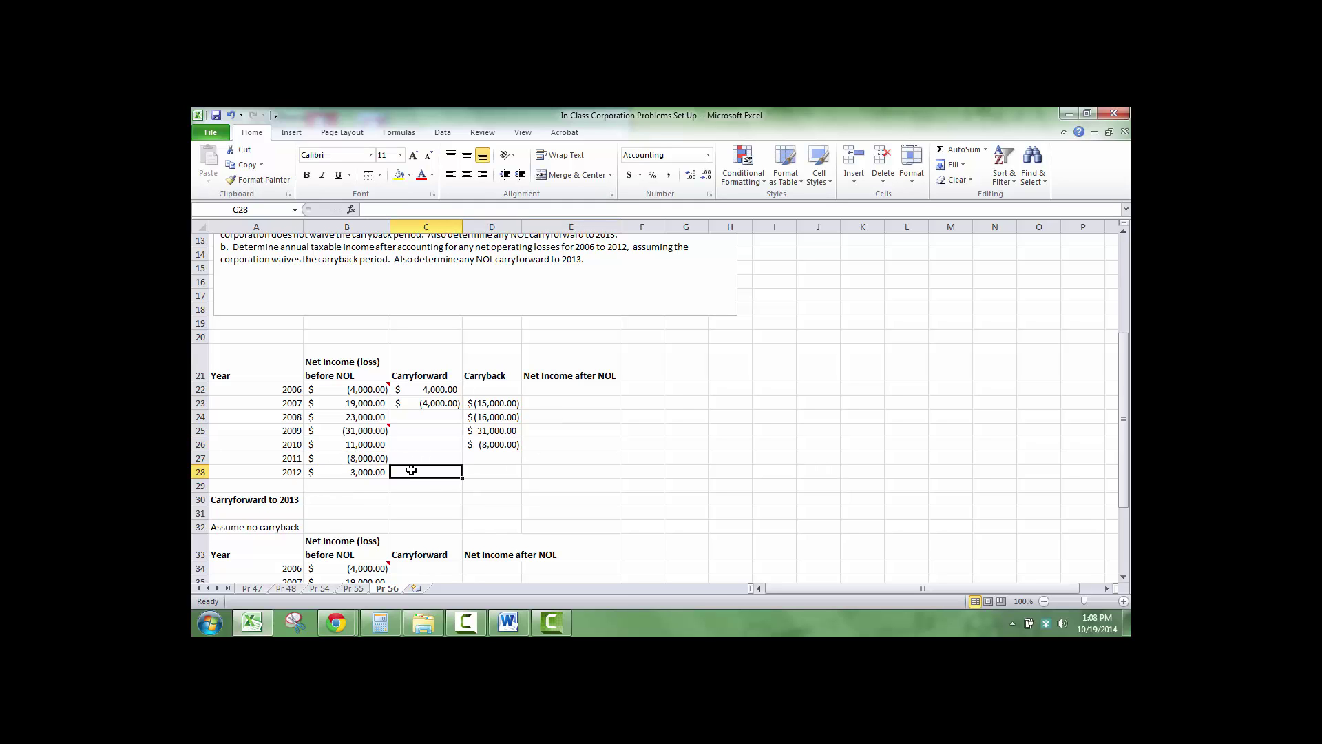
pyautogui.click(474, 404)
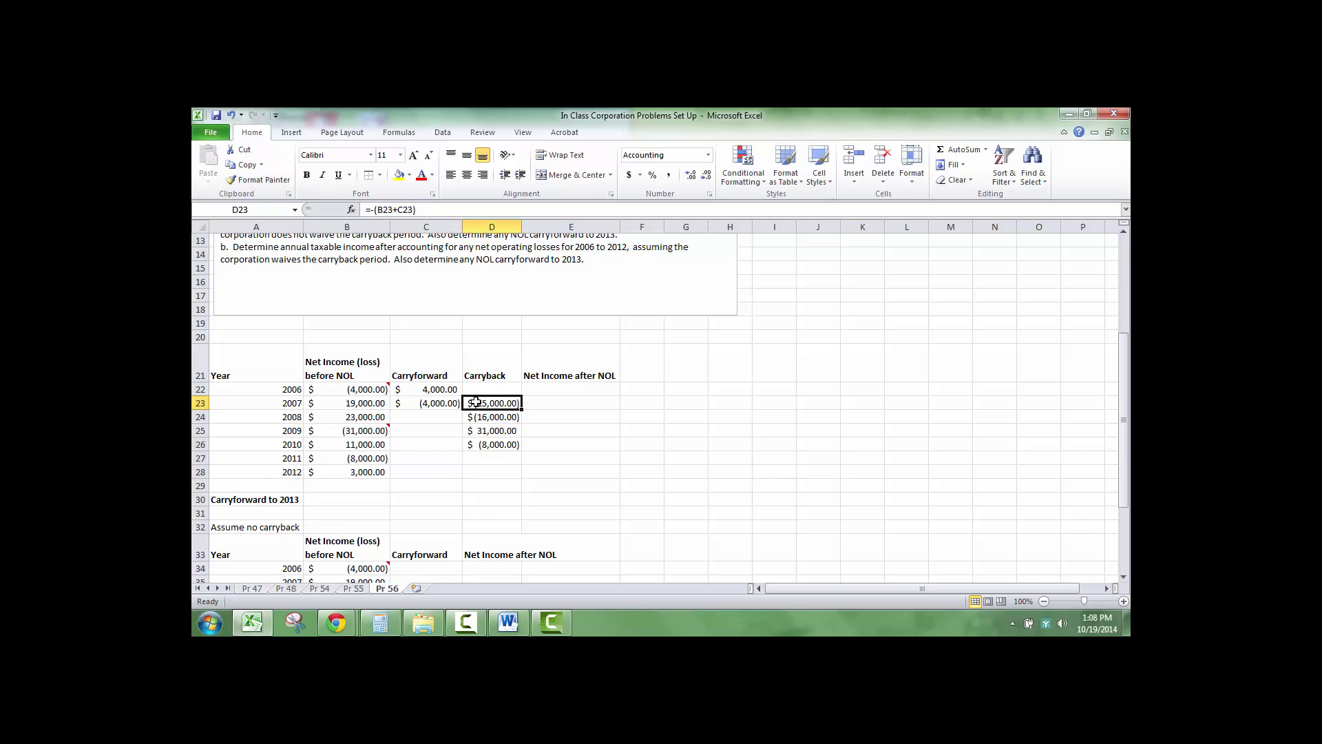
# Step: Enter the 2006 Net Income after NOL as income plus carryforward plus carryback
pyautogui.click(549, 400)
pyautogui.click(551, 390)
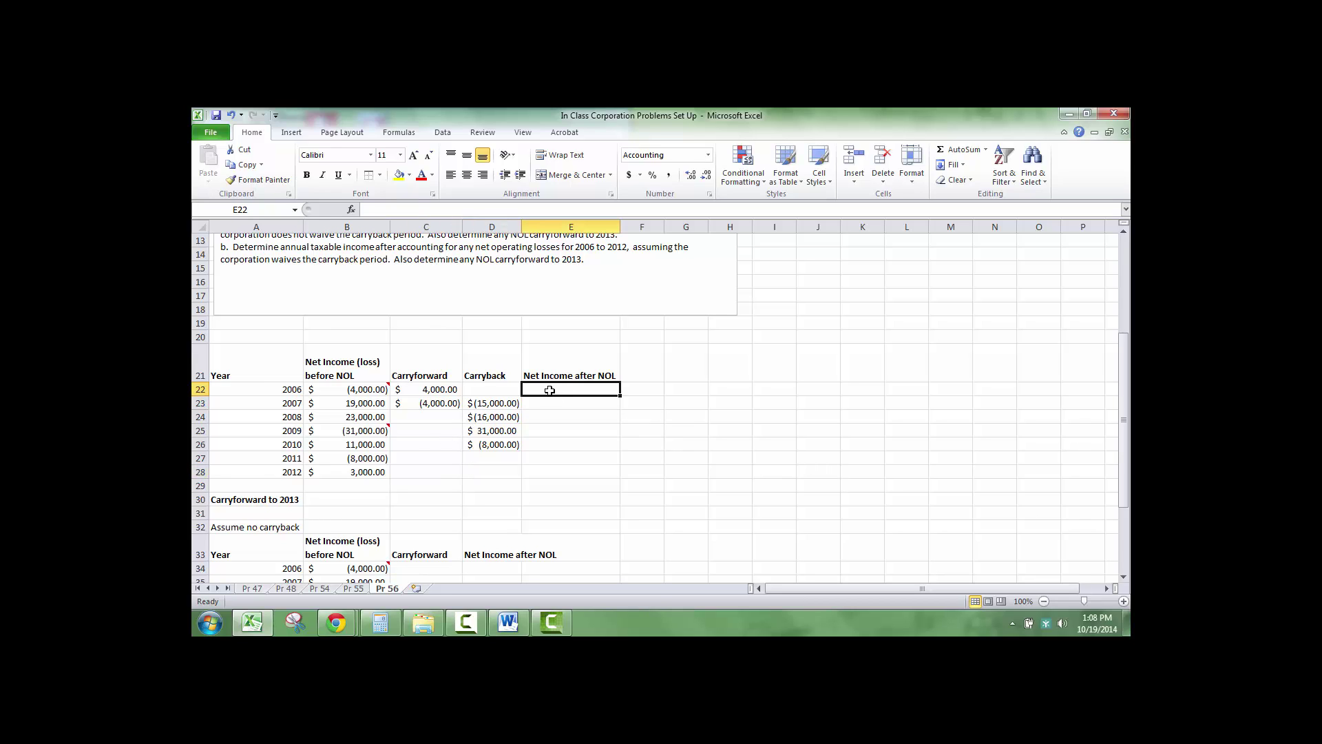
pyautogui.doubleClick(550, 390)
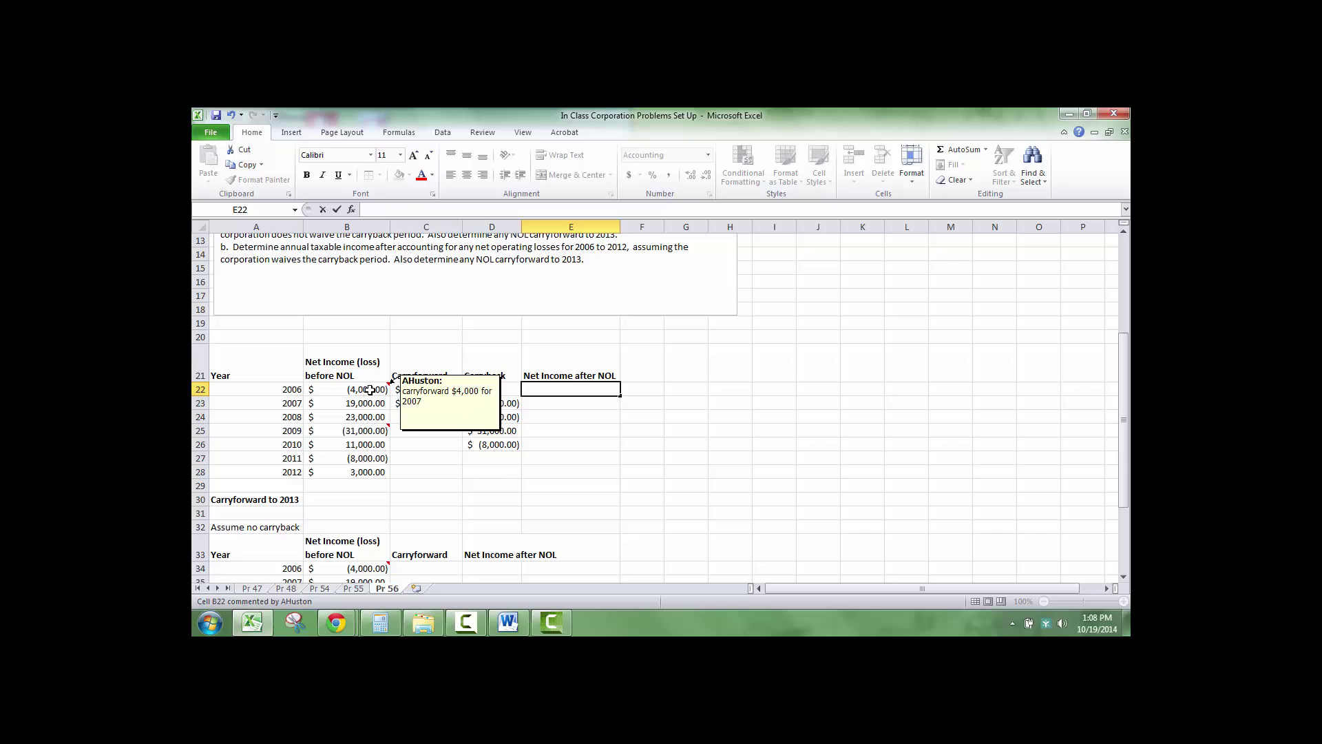
pyautogui.write('=')
pyautogui.click(370, 390)
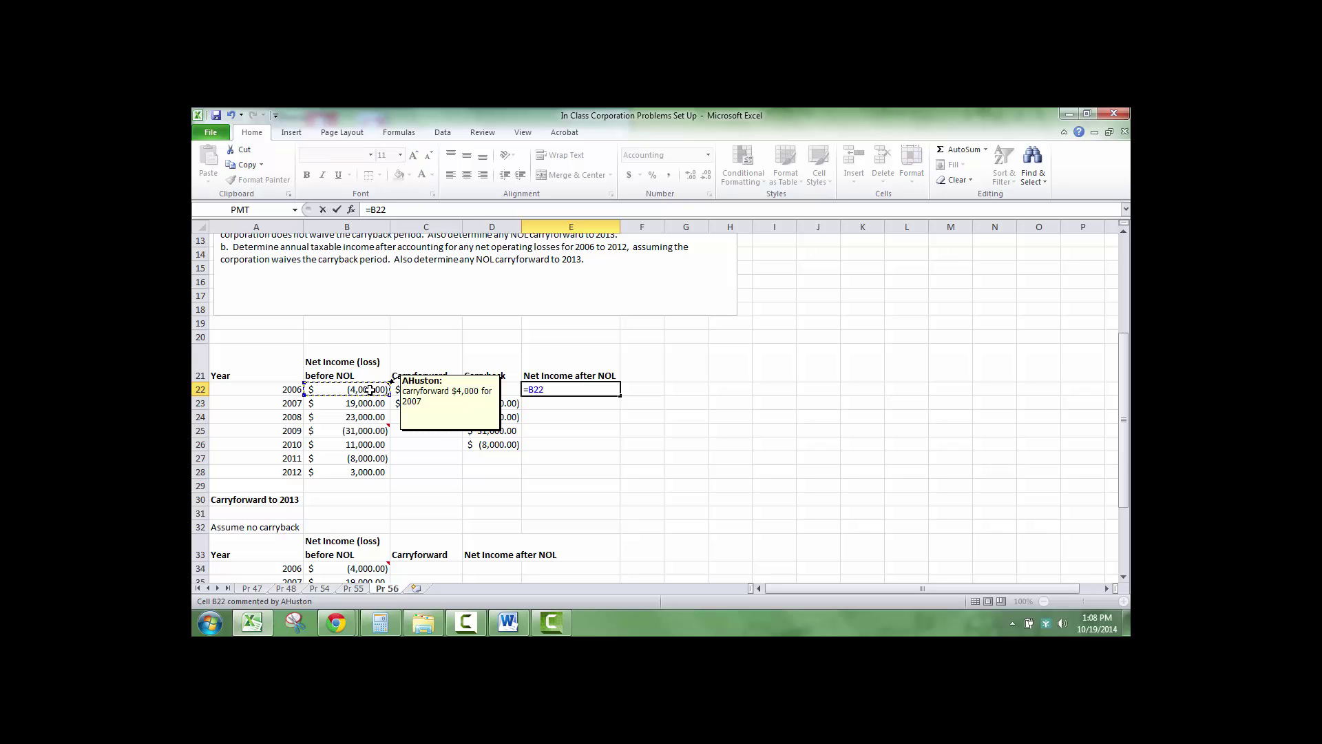
pyautogui.write('+')
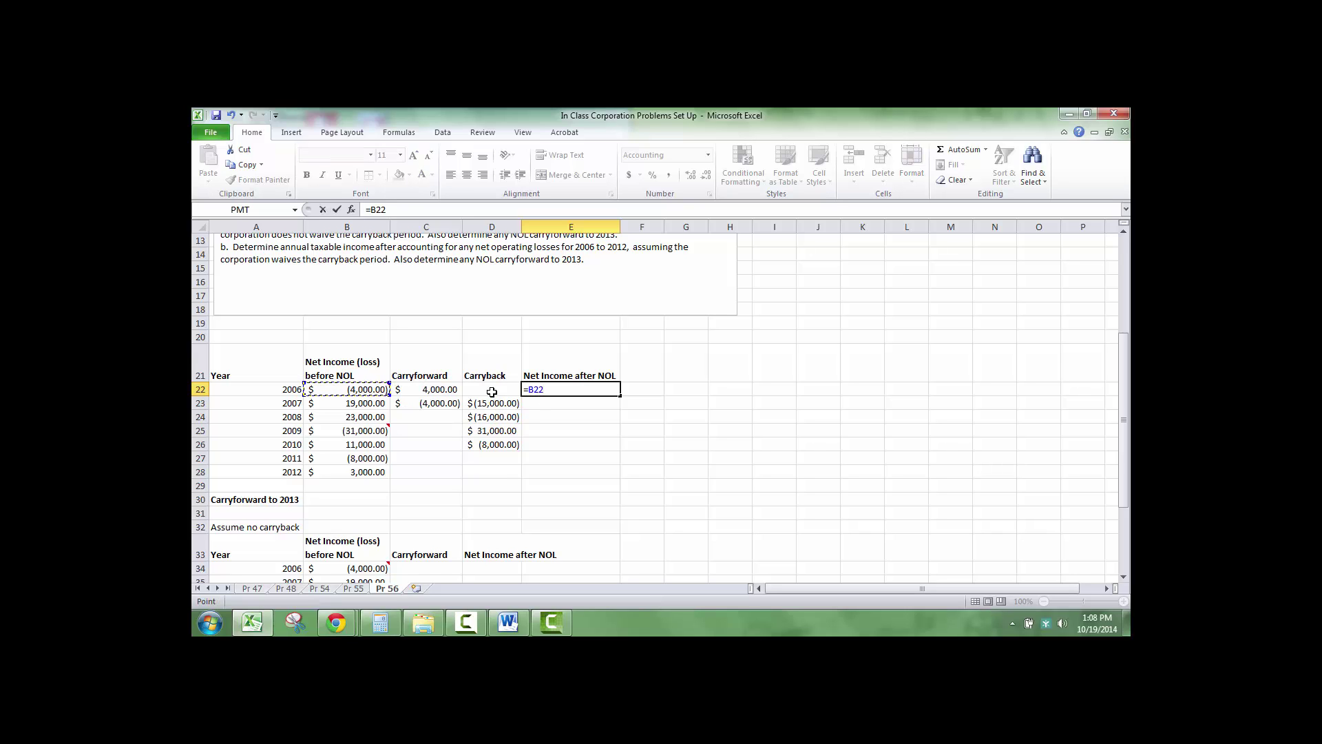
pyautogui.click(440, 390)
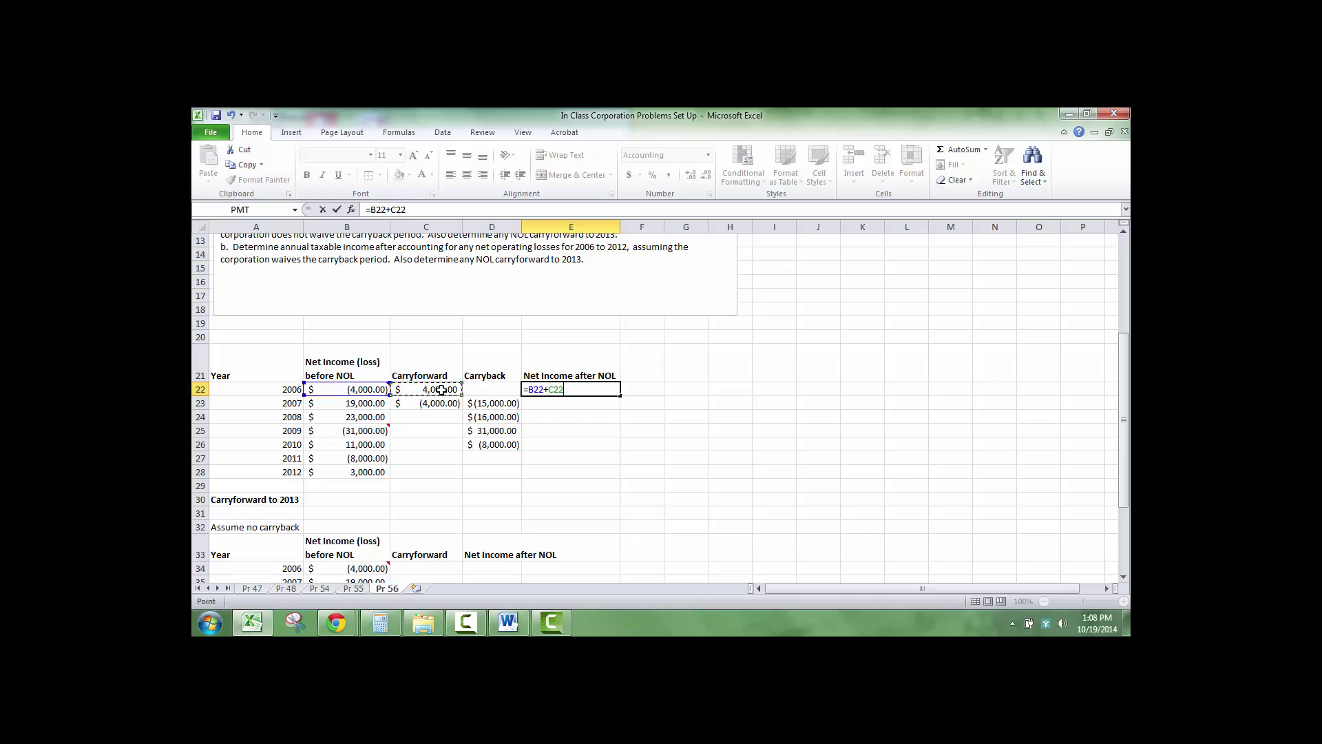
pyautogui.write('+')
pyautogui.click(502, 388)
pyautogui.press('Return')
# Step: Copy the Net Income after NOL formula down through 2007 to 2010
pyautogui.click(592, 391)
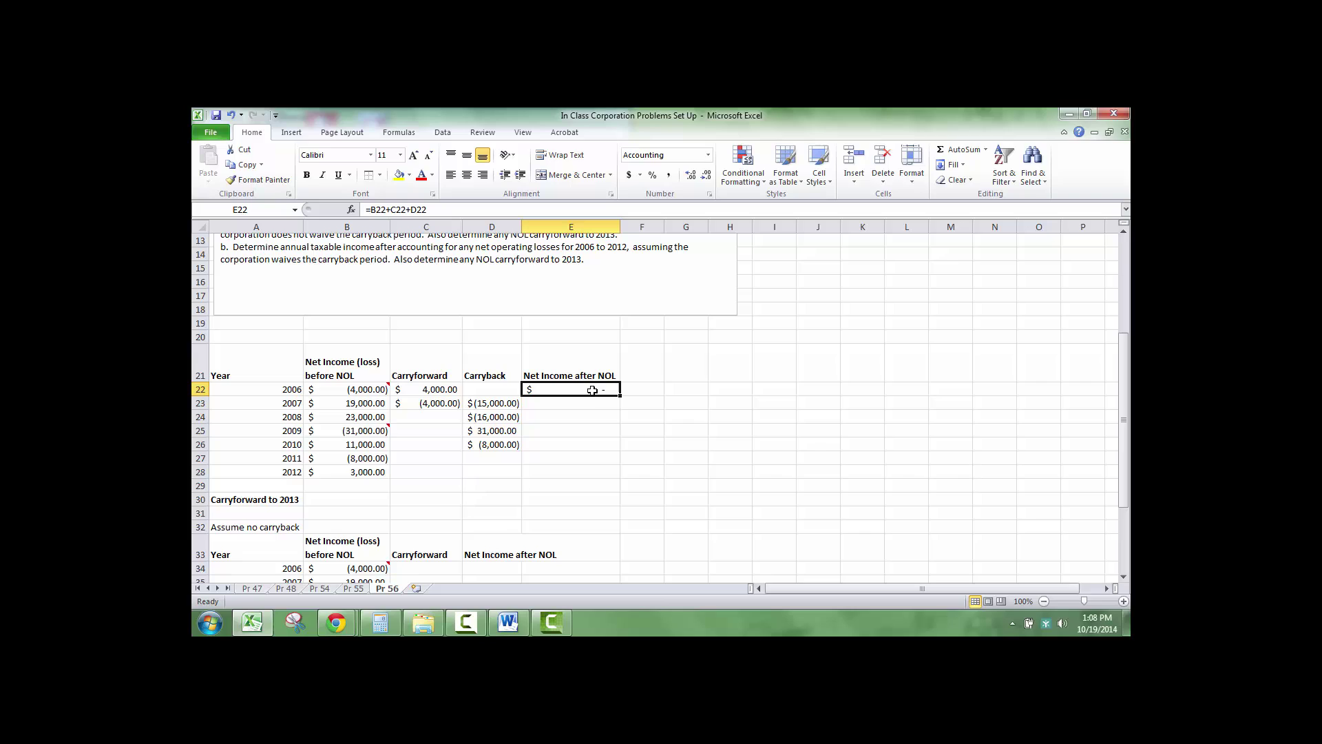
pyautogui.moveTo(621, 397); pyautogui.dragTo(621, 423)
pyautogui.click(583, 419)
pyautogui.click(590, 405)
pyautogui.click(381, 418)
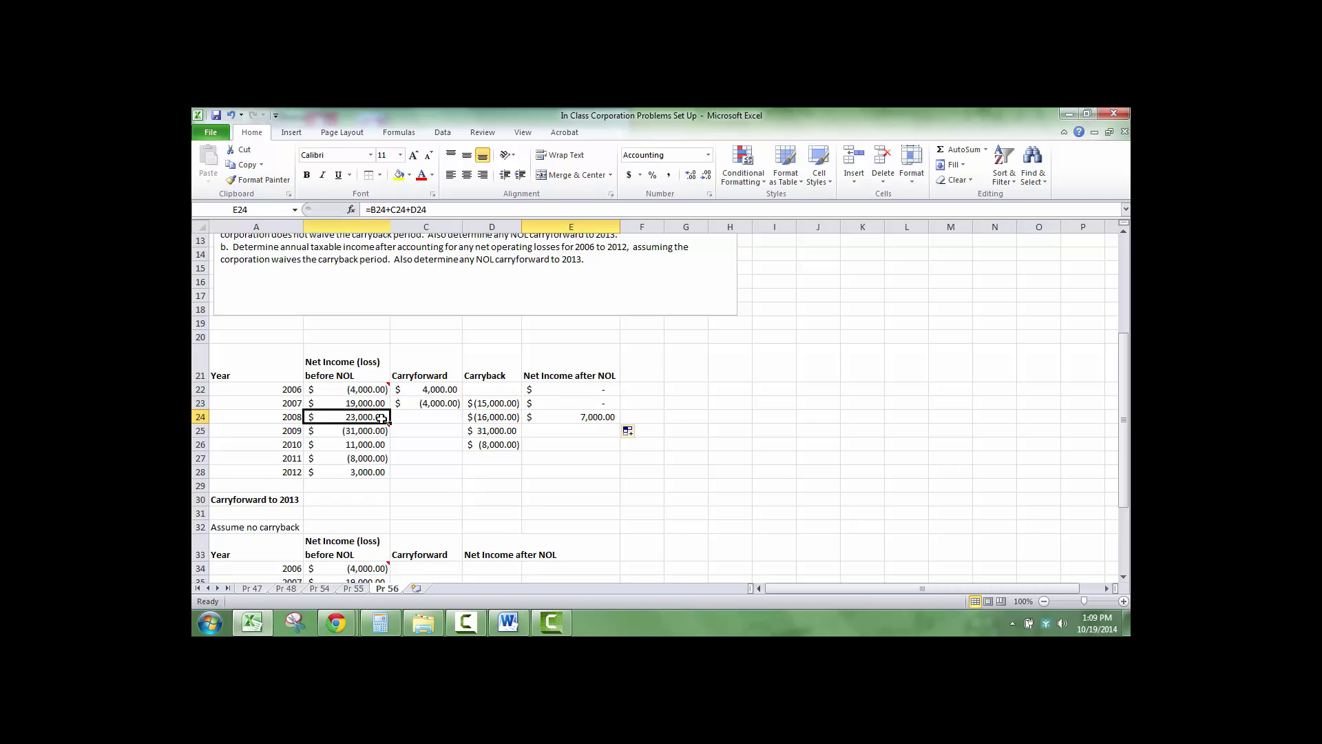
pyautogui.click(550, 420)
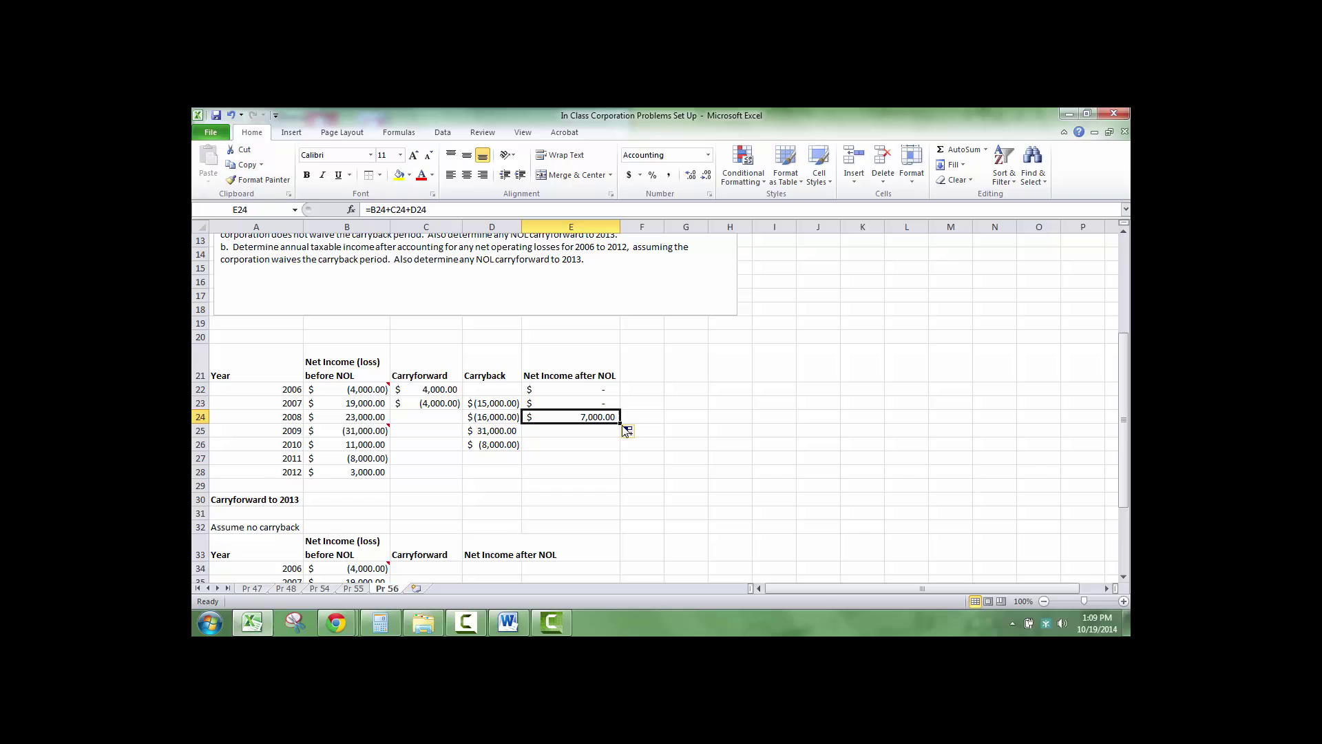
pyautogui.moveTo(620, 423); pyautogui.dragTo(620, 438)
pyautogui.click(576, 434)
pyautogui.moveTo(620, 438); pyautogui.dragTo(621, 452)
pyautogui.click(606, 446)
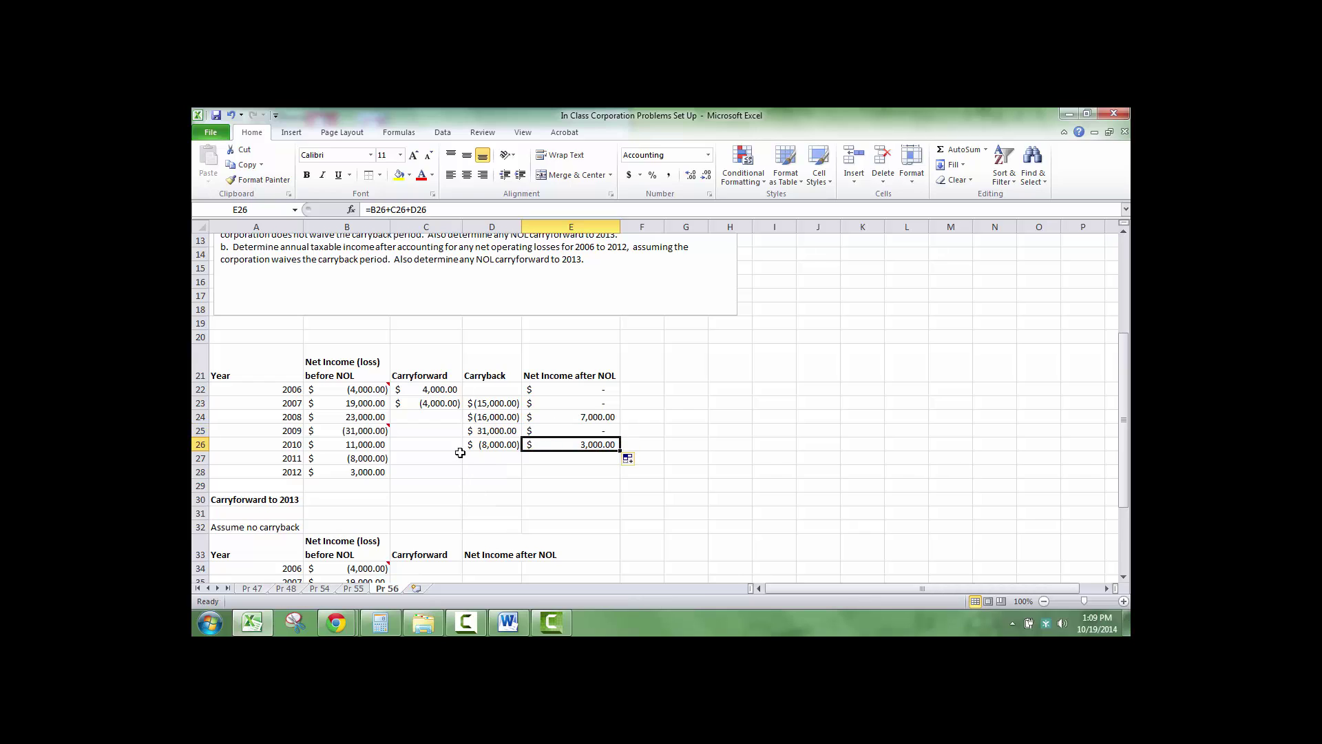
# Step: Enter a 2011 carryback of 8,000
pyautogui.click(365, 453)
pyautogui.click(362, 436)
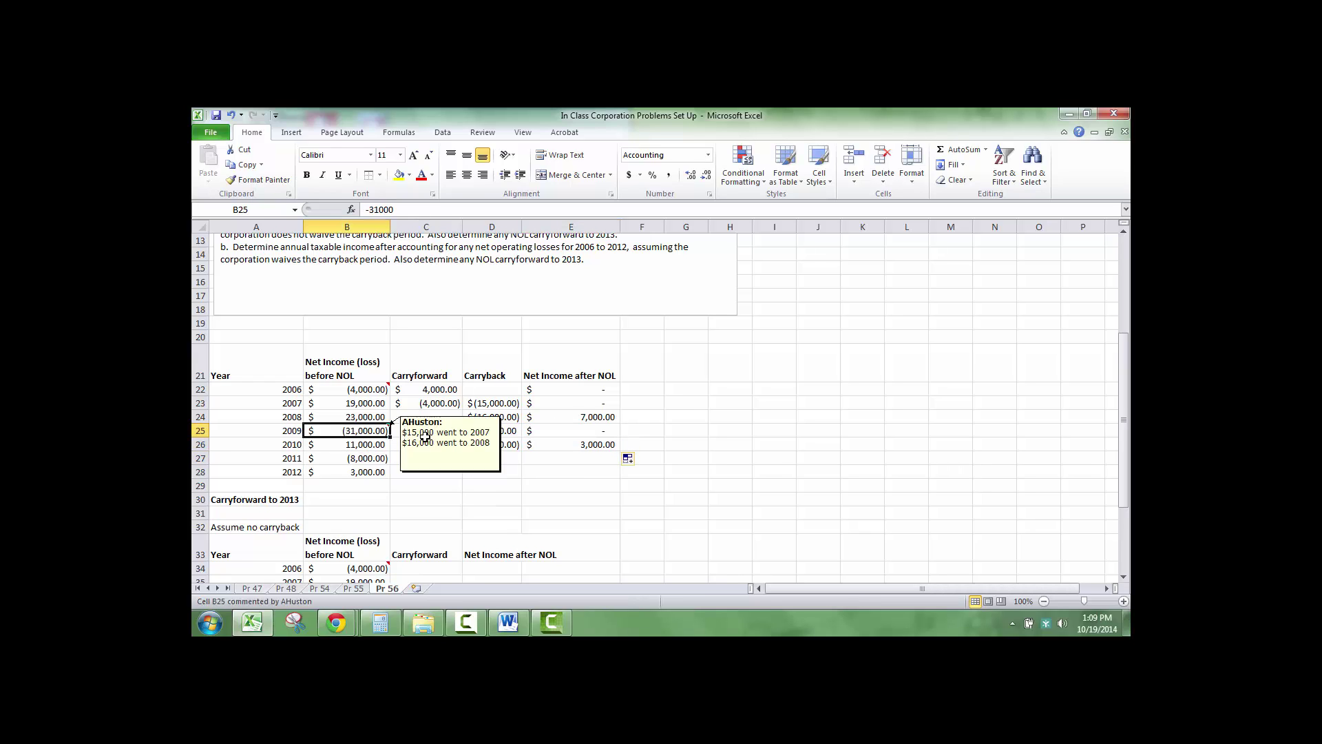
pyautogui.click(574, 446)
pyautogui.click(475, 454)
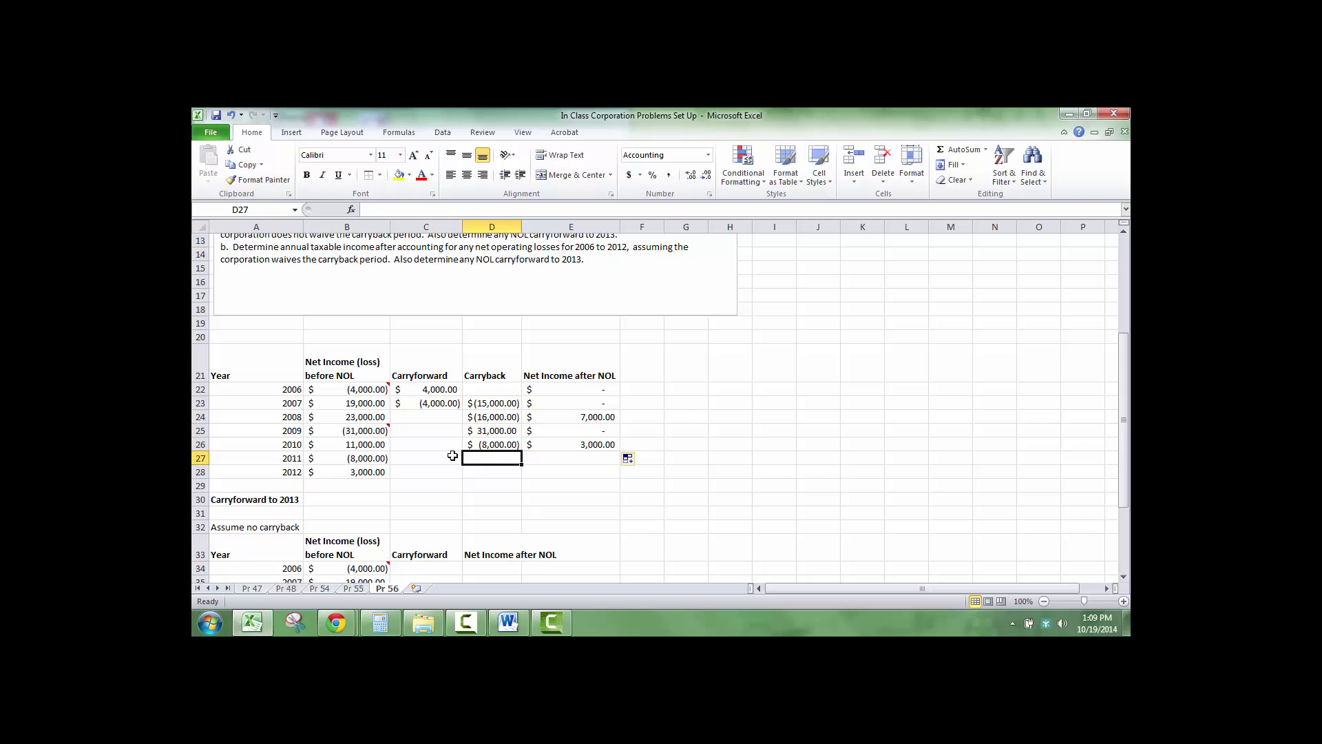
pyautogui.write('8,000')
pyautogui.press('Return')
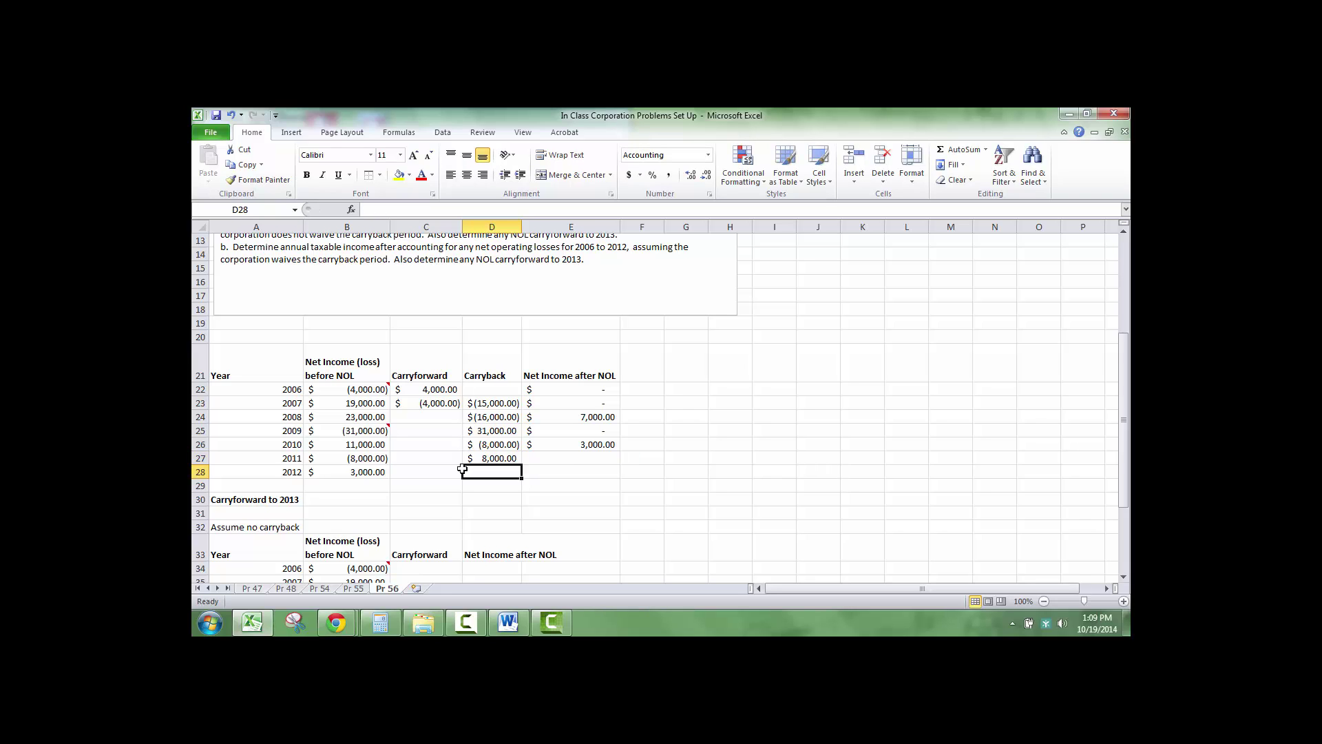
pyautogui.press('Up')
pyautogui.press('Right')
# Step: Extend the Net Income after NOL formula down to 2011 and 2012
pyautogui.click(591, 447)
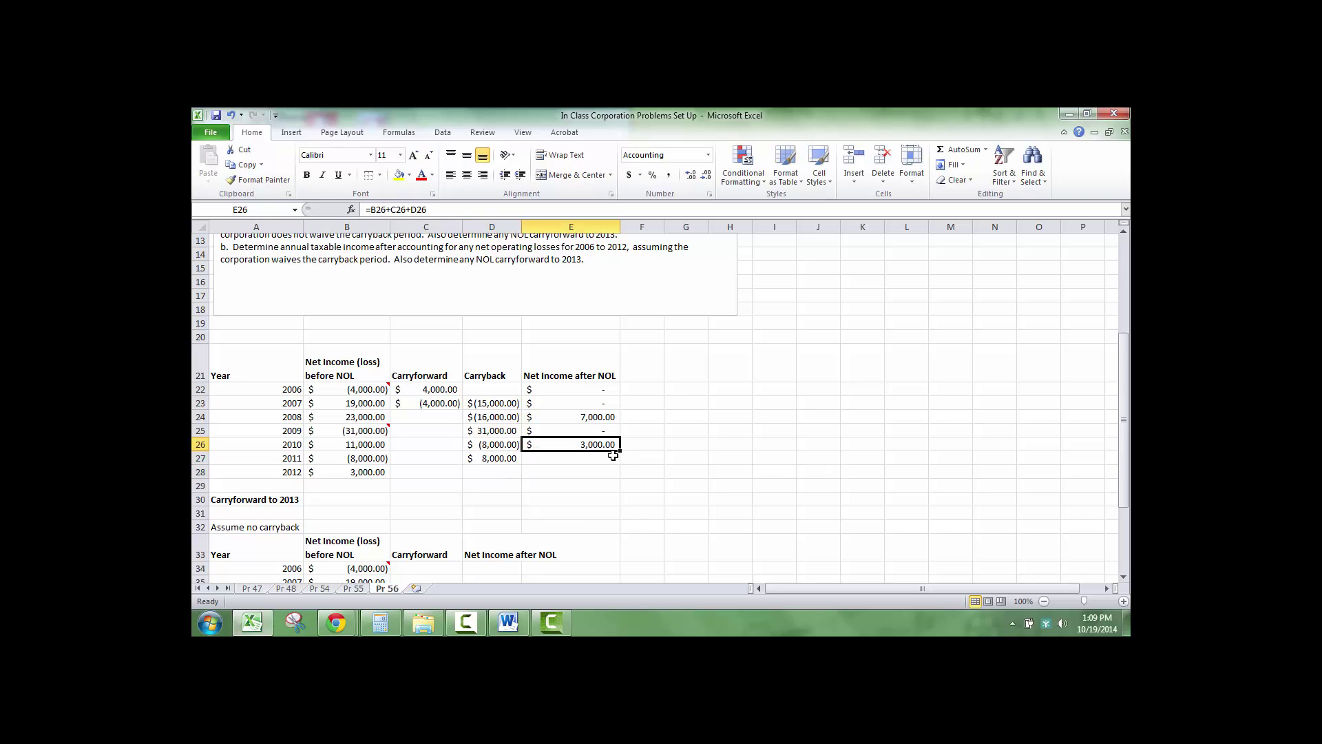
pyautogui.moveTo(622, 450); pyautogui.dragTo(622, 463)
pyautogui.click(555, 475)
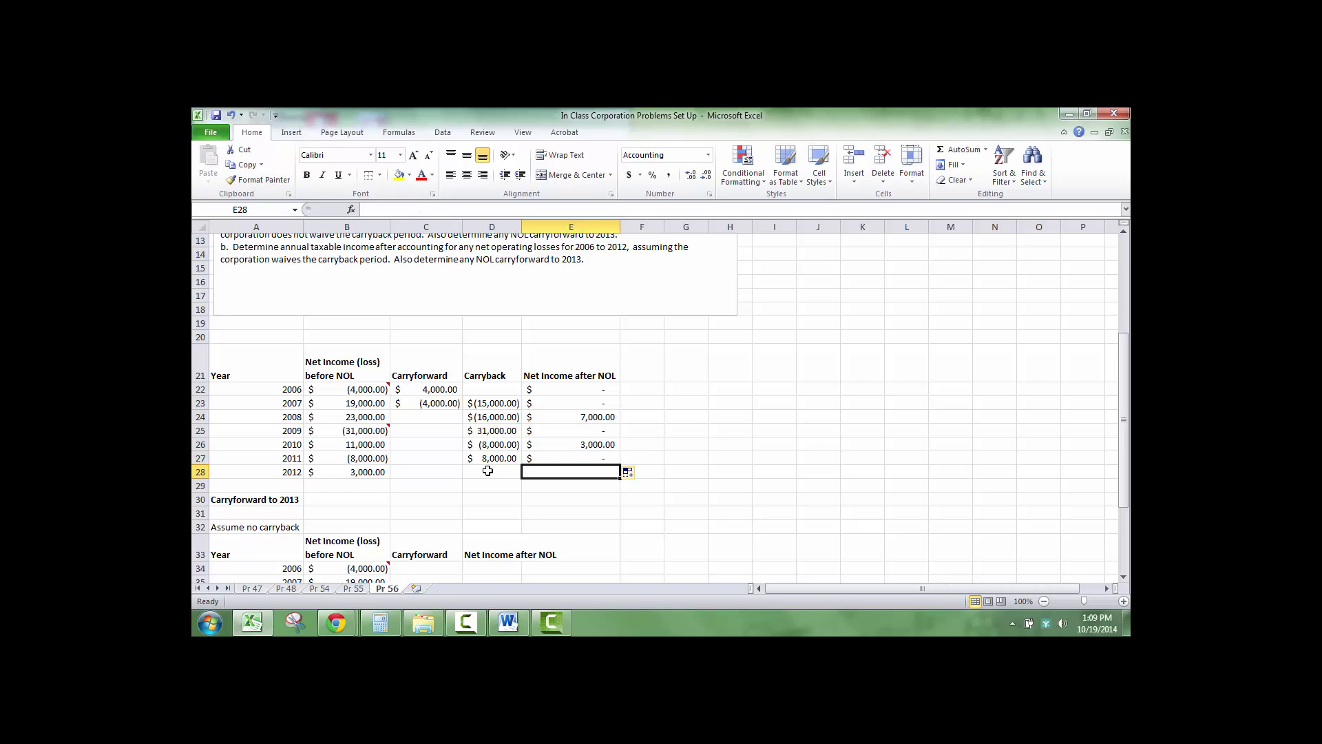
pyautogui.click(587, 455)
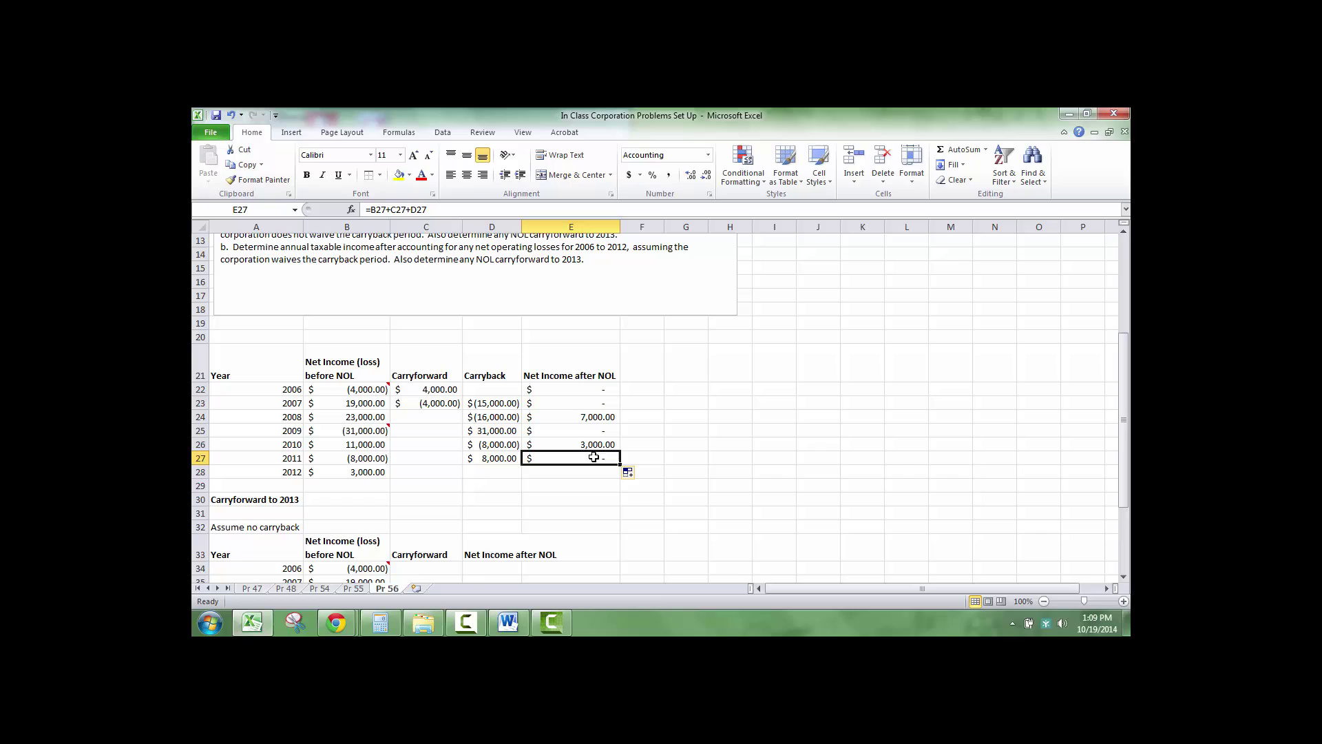
pyautogui.moveTo(620, 463); pyautogui.dragTo(622, 475)
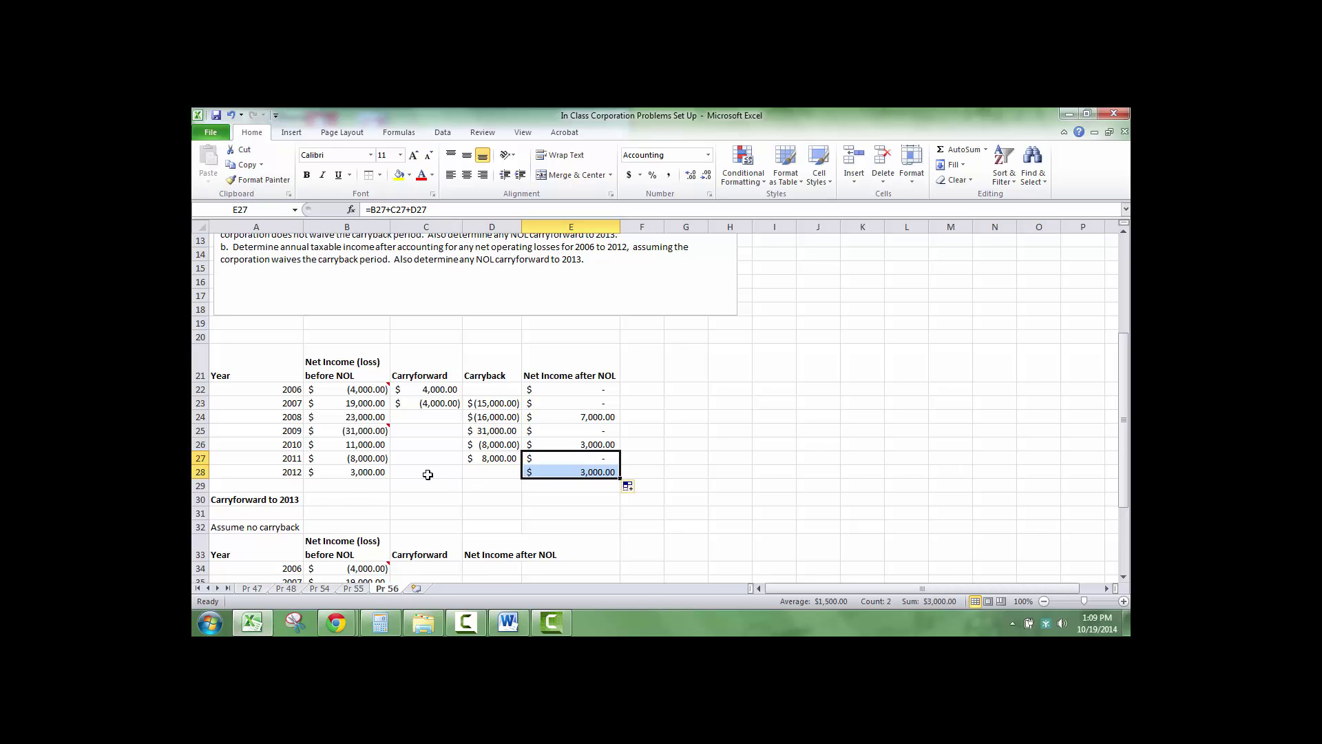
# Step: Enter 0 in B30 for Carryforward to 2013, then scroll to review the tables
pyautogui.click(345, 500)
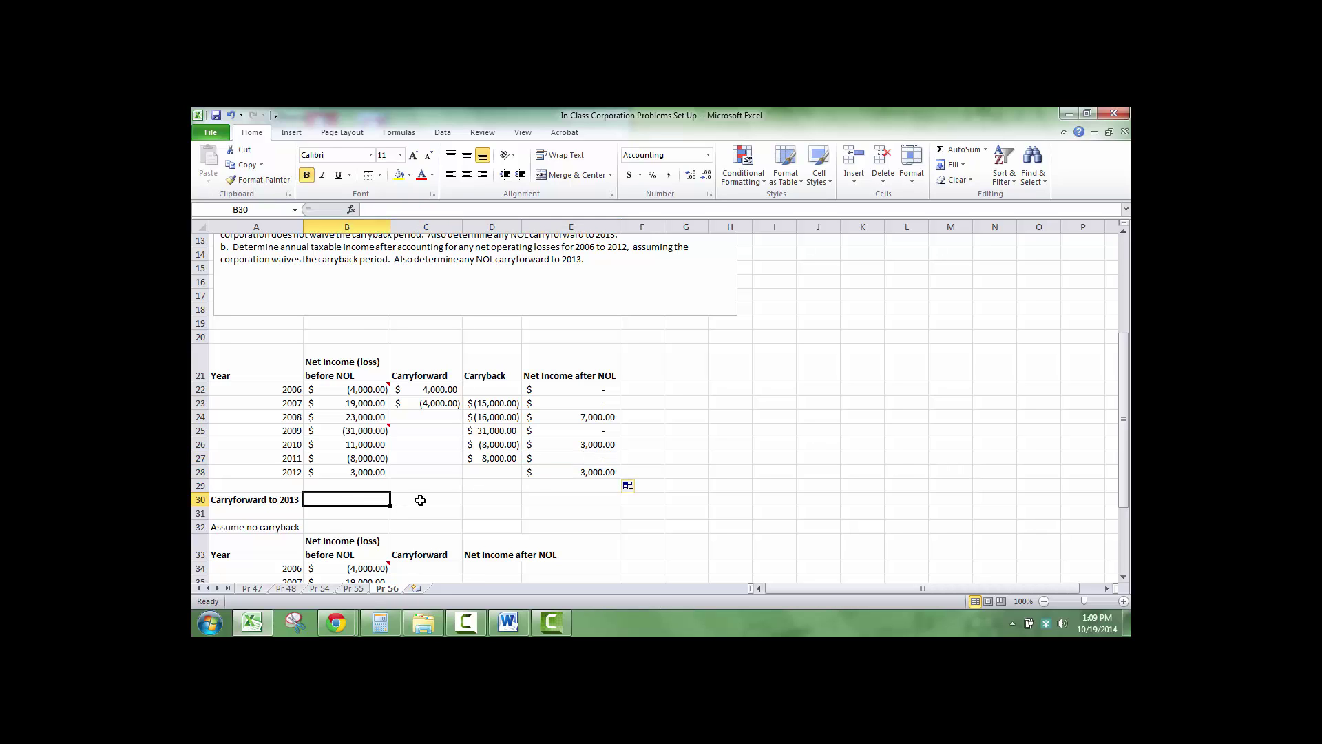
pyautogui.write('0')
pyautogui.press('Return')
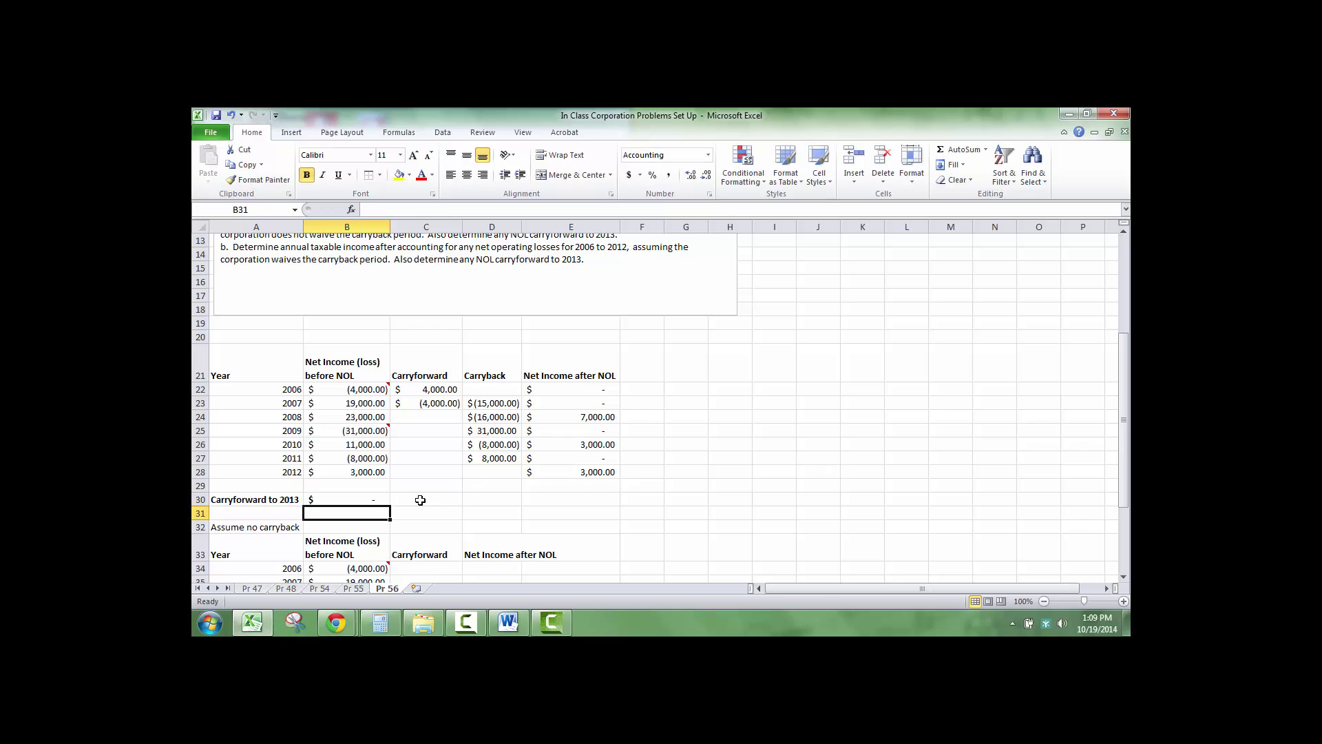
pyautogui.press('Up')
pyautogui.scroll(-2, 420, 500)
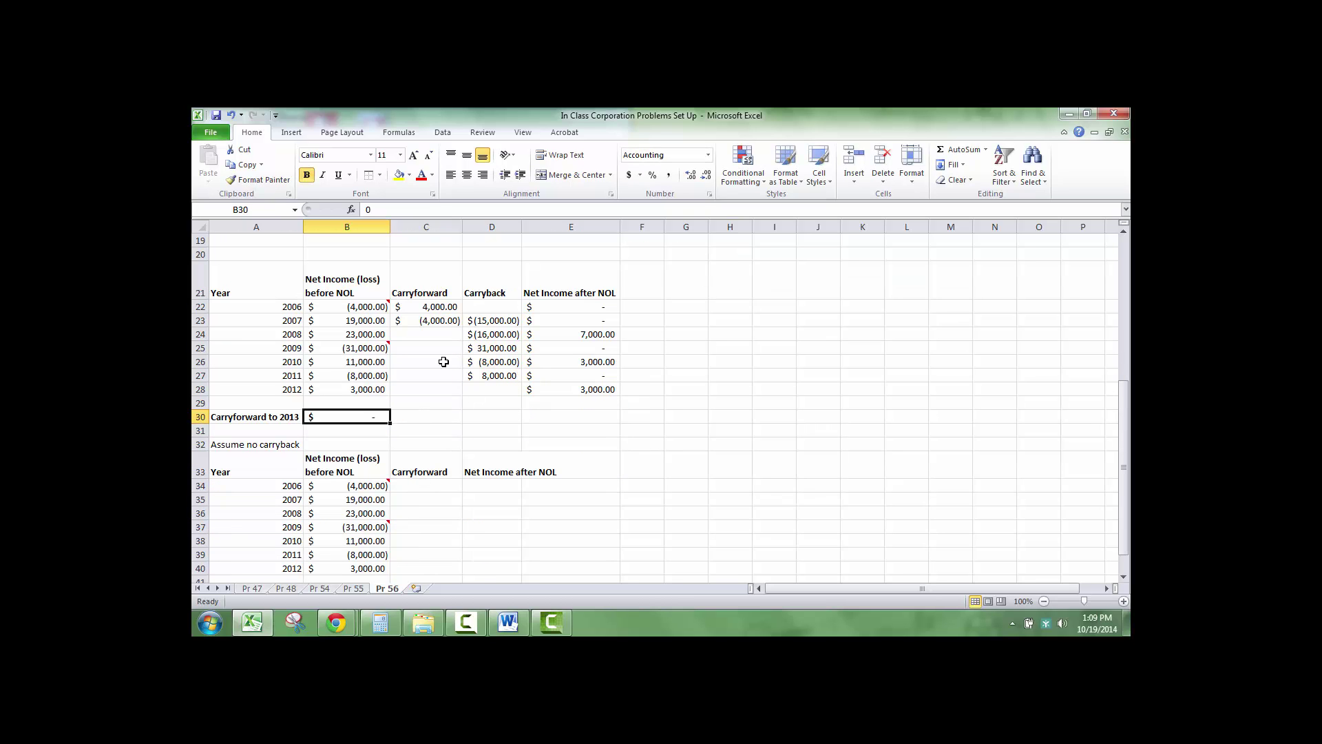
pyautogui.scroll(-1, 440, 360)
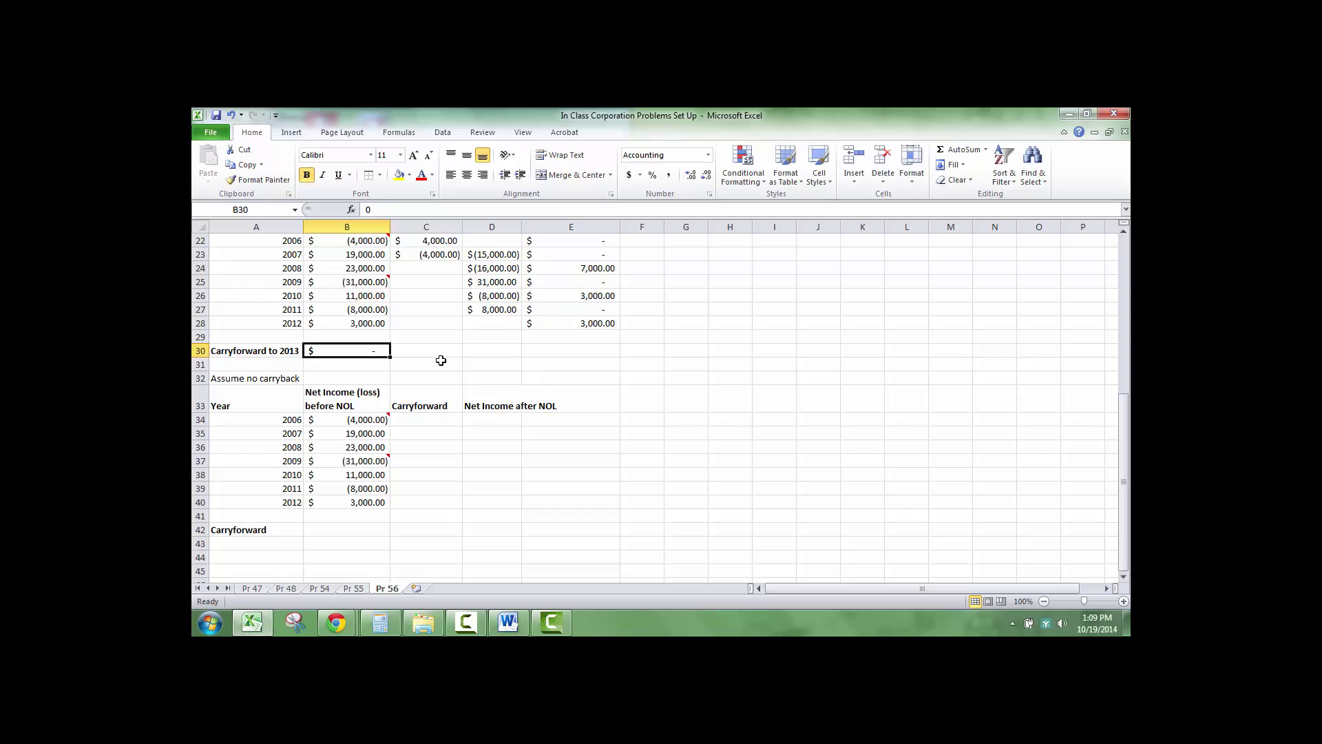
pyautogui.scroll(2, 440, 360)
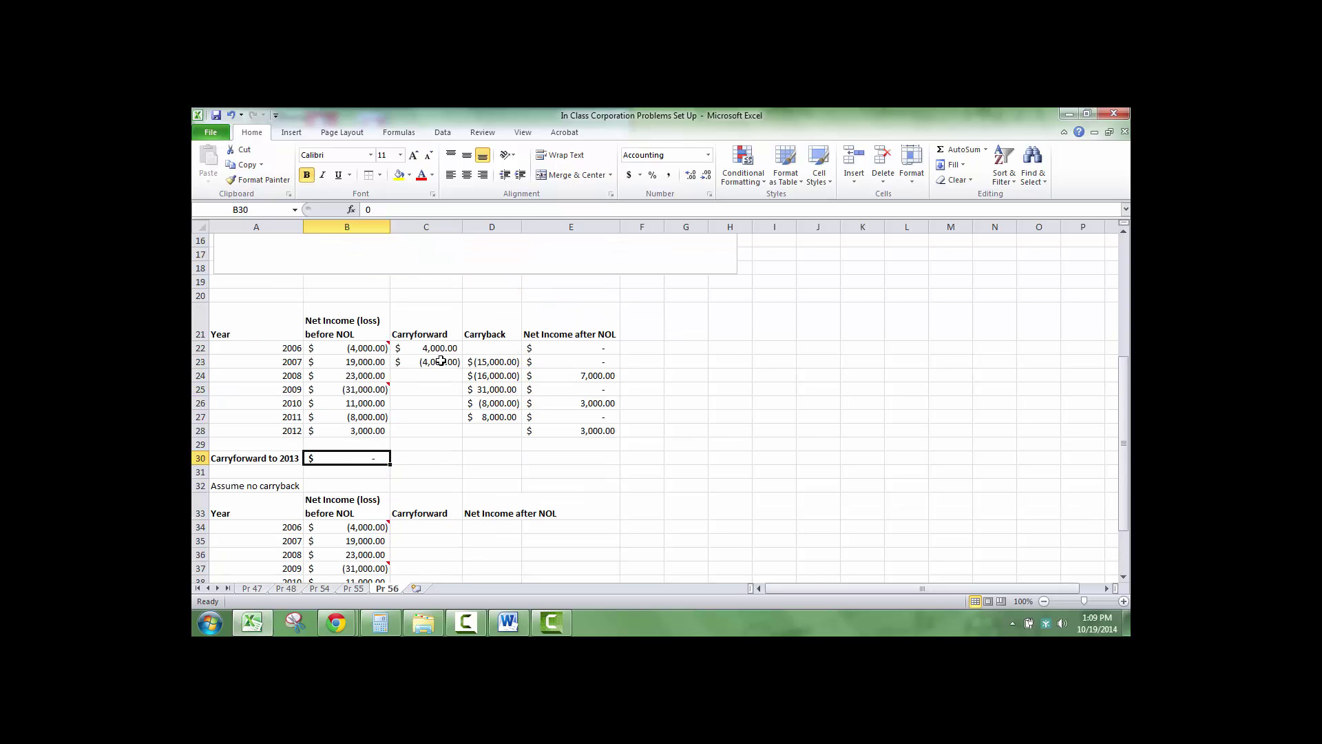
# Step: Delete the comments on the 2009 and 2006 loss cells of the no-carryback table
pyautogui.scroll(-2, 473, 489)
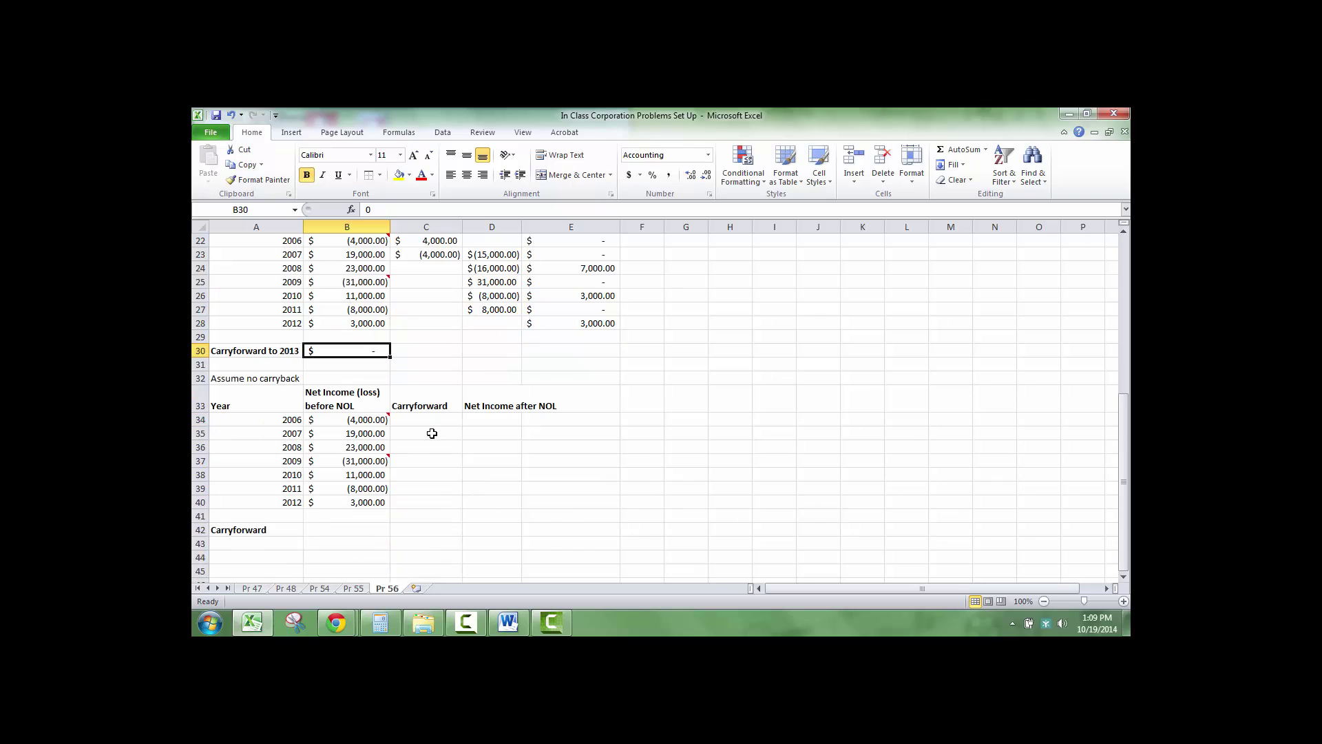
pyautogui.click(246, 375)
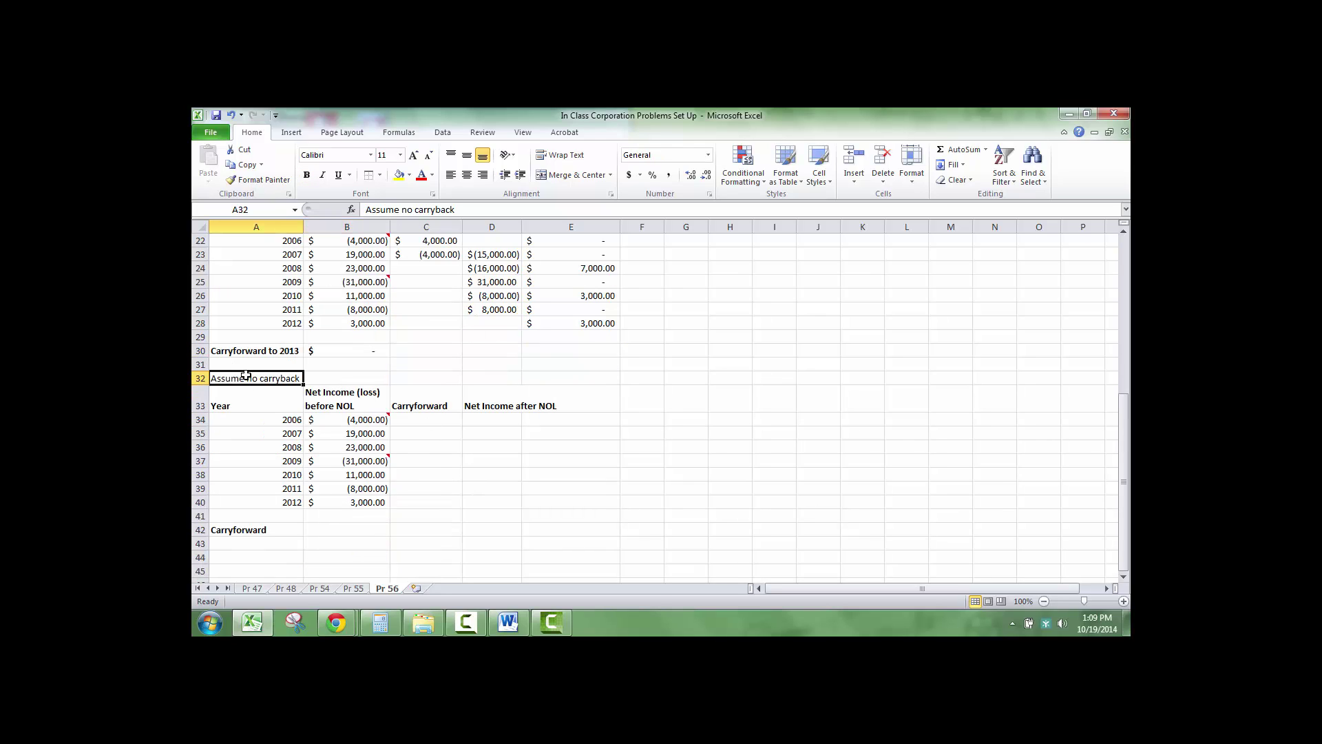
pyautogui.moveTo(363, 455)
pyautogui.click(372, 458)
pyautogui.rightClick(372, 458)
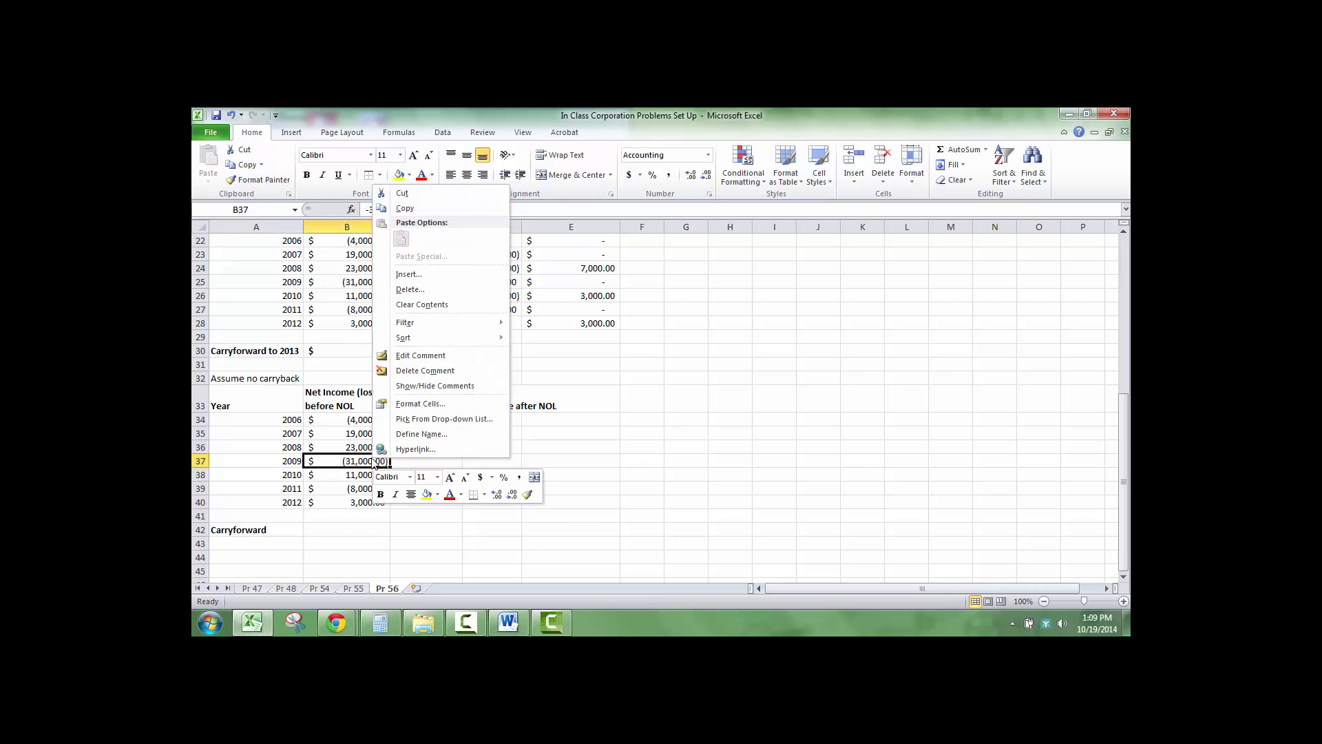
pyautogui.click(425, 370)
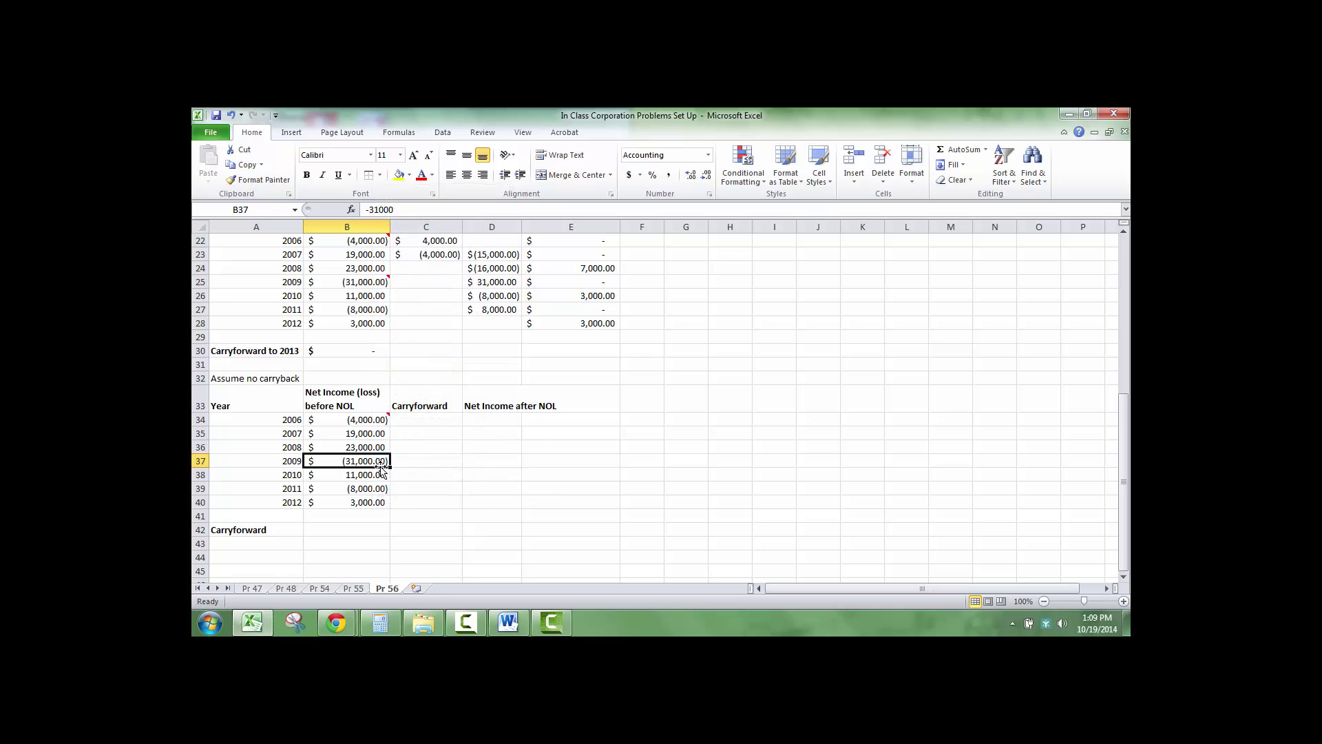
pyautogui.rightClick(364, 427)
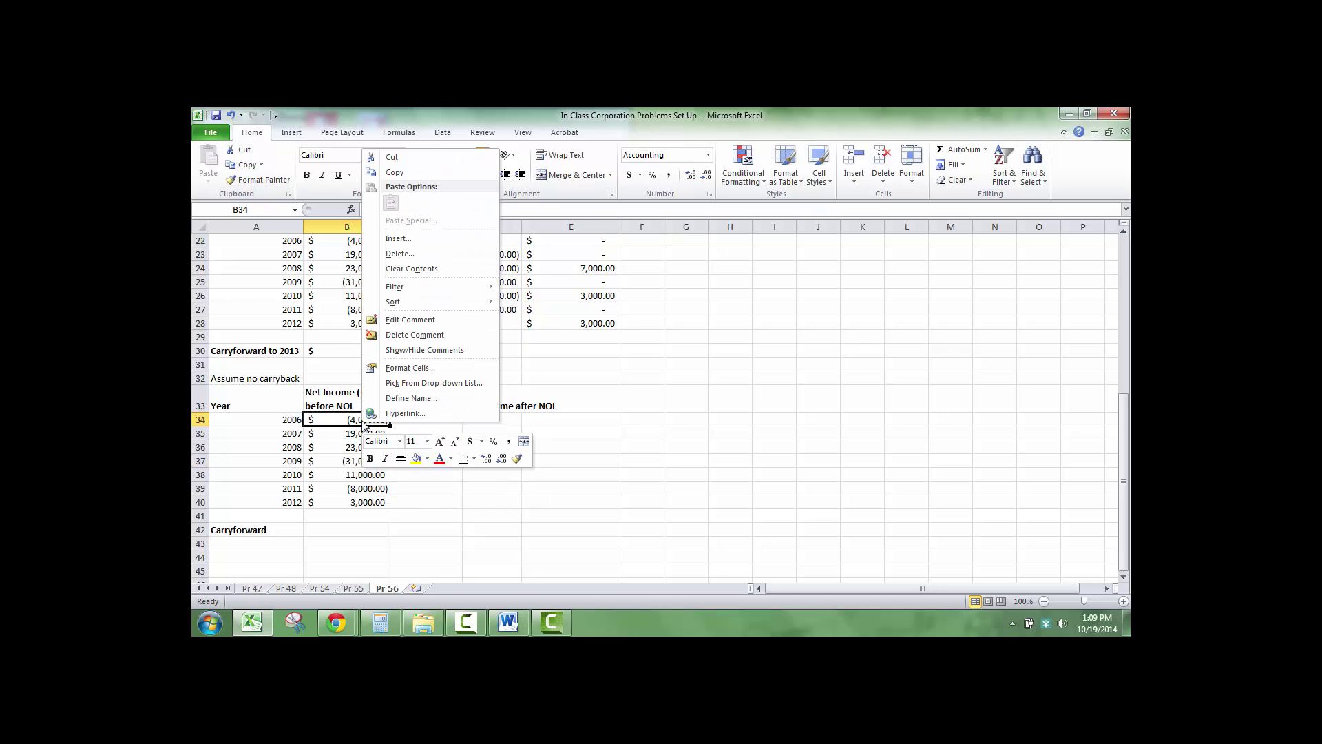
pyautogui.click(439, 336)
# Step: Enter carryforwards of (4,000) for 2007 and 4,000 for 2006
pyautogui.click(432, 434)
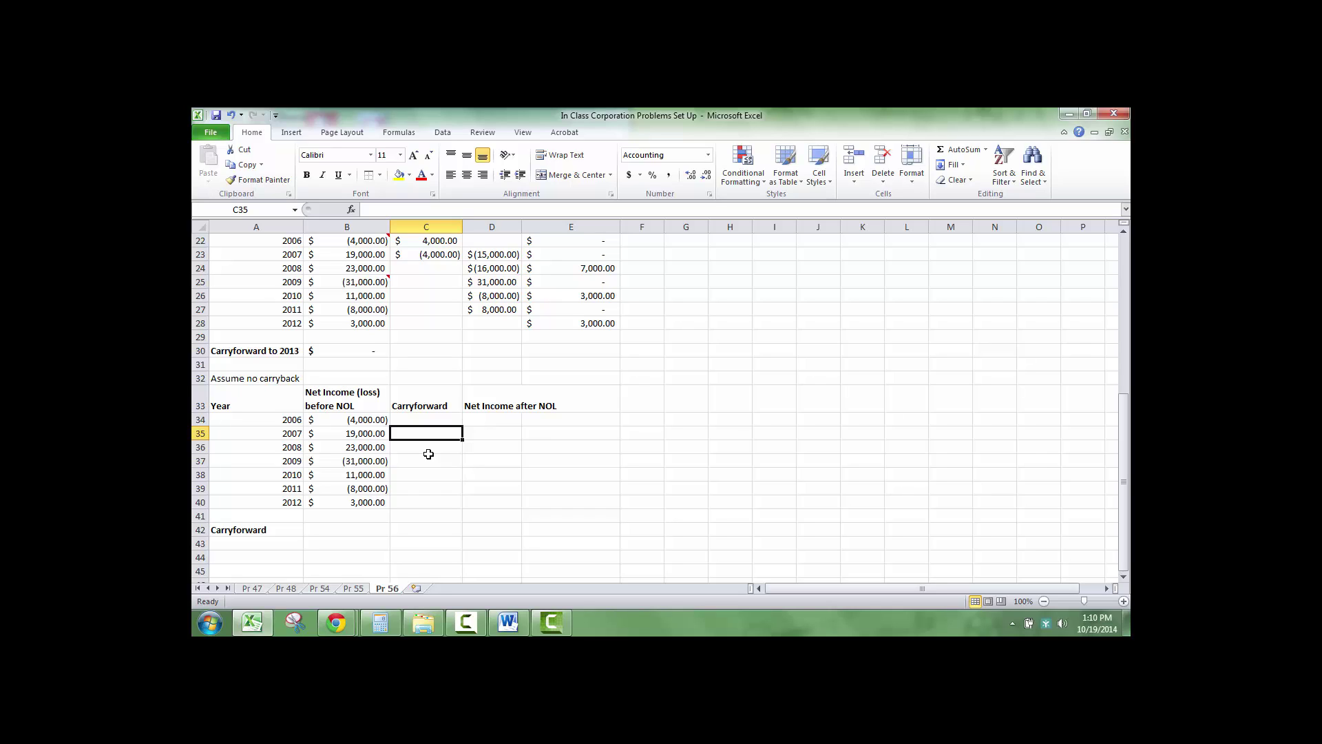
pyautogui.write('-4000')
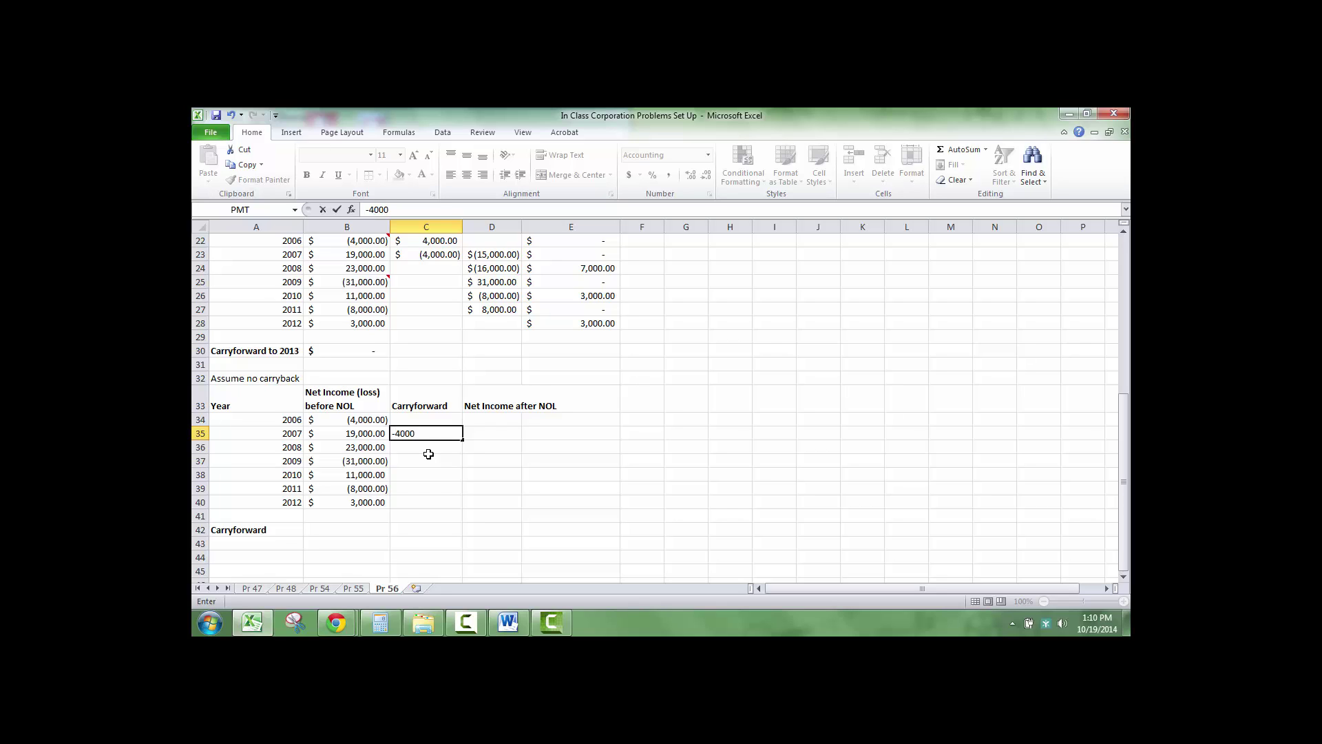
pyautogui.press('Return')
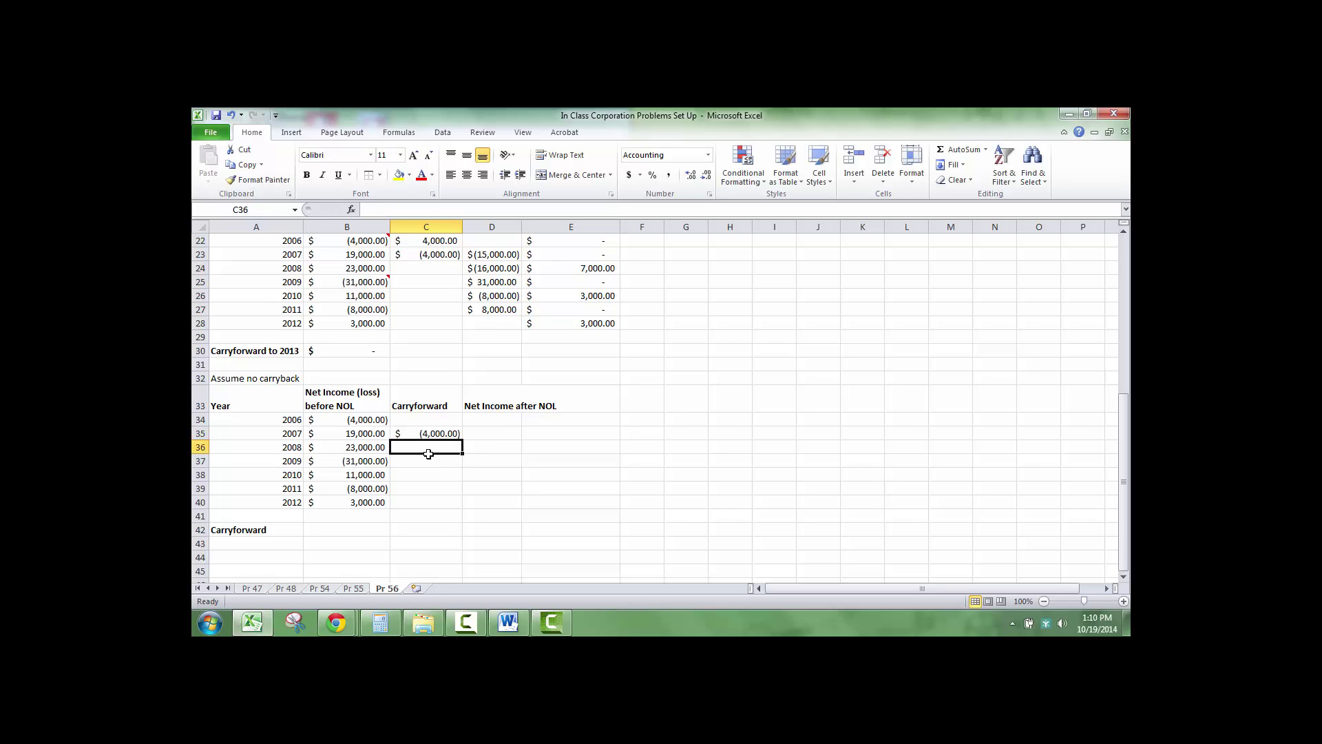
pyautogui.press('Up')
pyautogui.write('40')
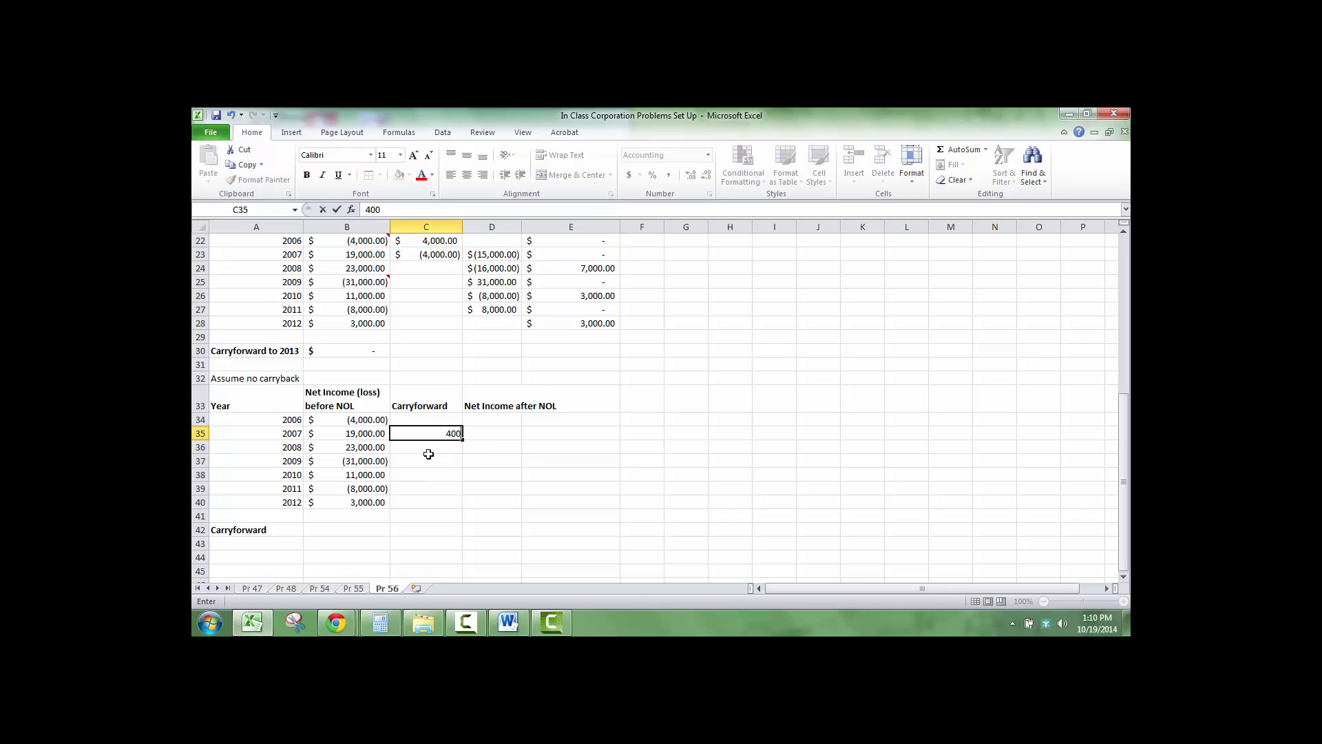
pyautogui.press('BackSpace')
pyautogui.press('BackSpace')
pyautogui.write('-400')
pyautogui.write('0')
pyautogui.press('Up')
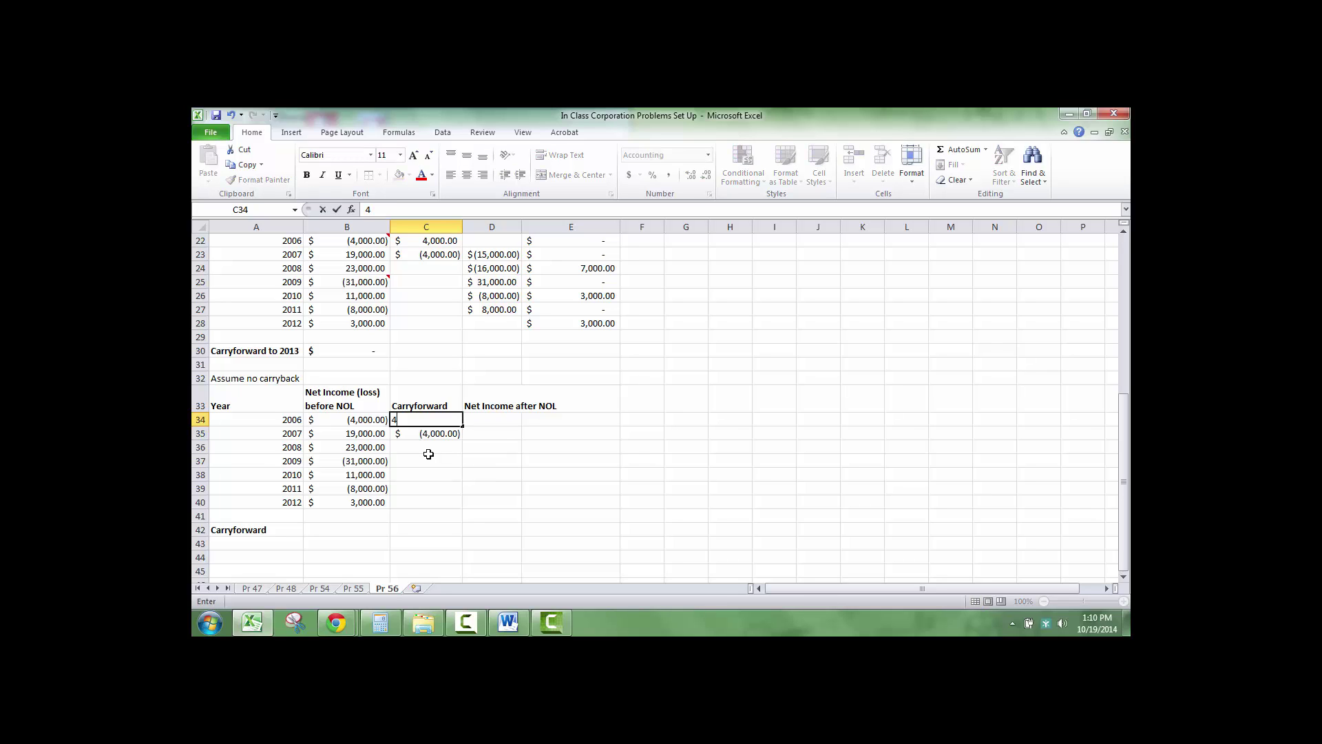
pyautogui.write('4000')
pyautogui.press('Return')
pyautogui.press('Return')
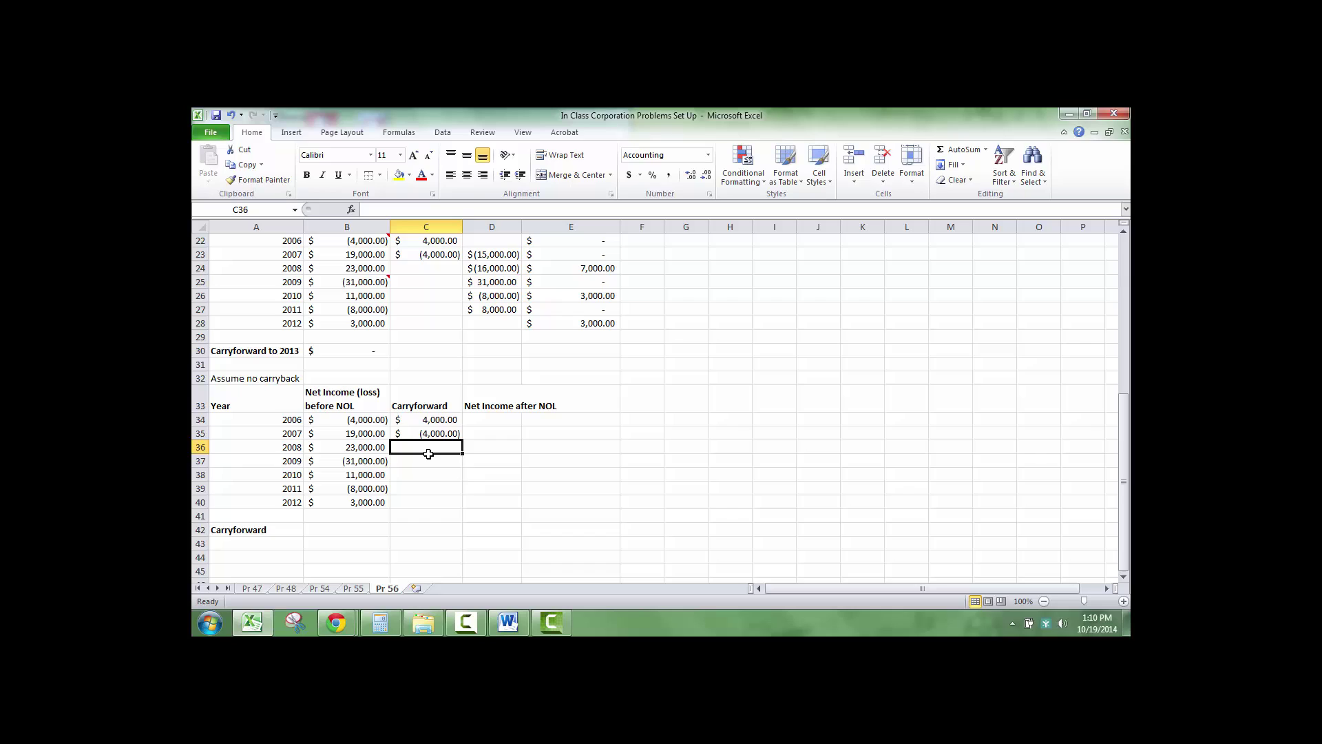
# Step: Enter carryforwards of (11,000) for 2010 and (30,000) for 2012
pyautogui.press('Down')
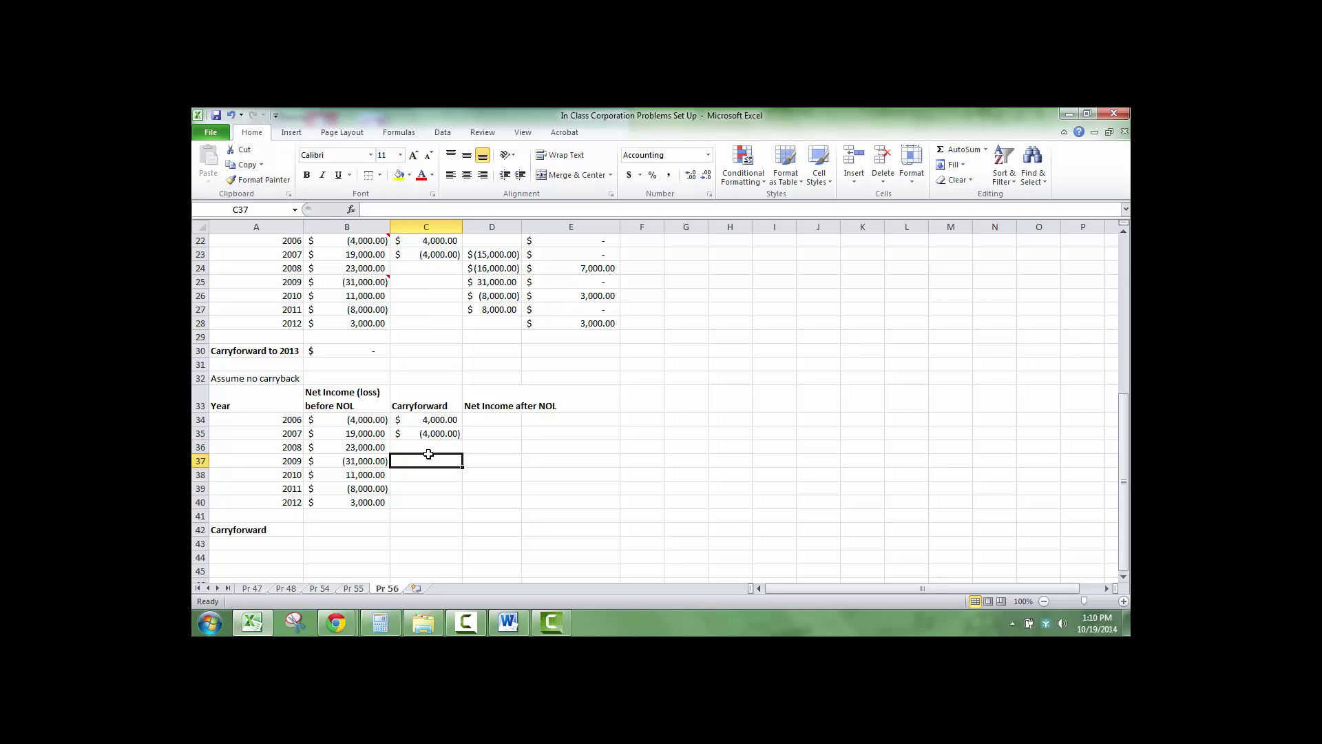
pyautogui.press('Down')
pyautogui.write('10000')
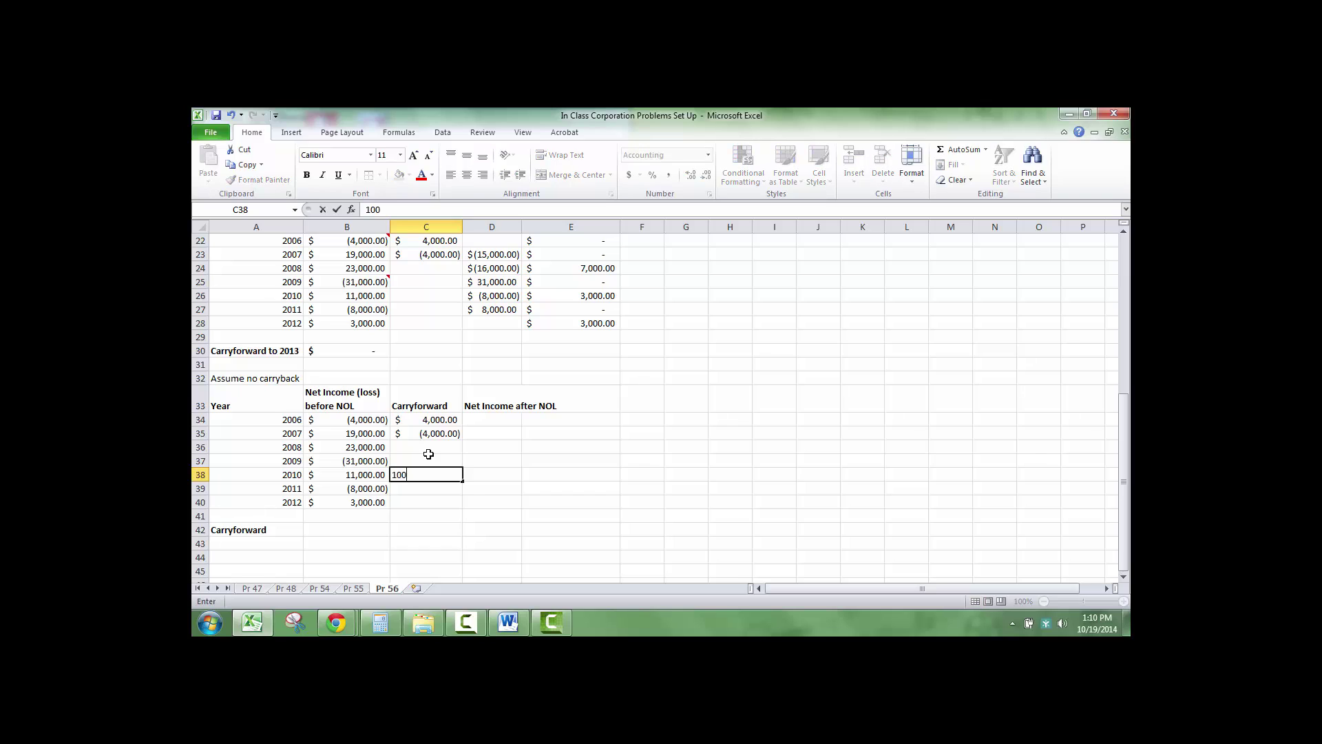
pyautogui.press('BackSpace')
pyautogui.press('BackSpace')
pyautogui.press('BackSpace')
pyautogui.press('BackSpace')
pyautogui.write('1000')
pyautogui.press('Return')
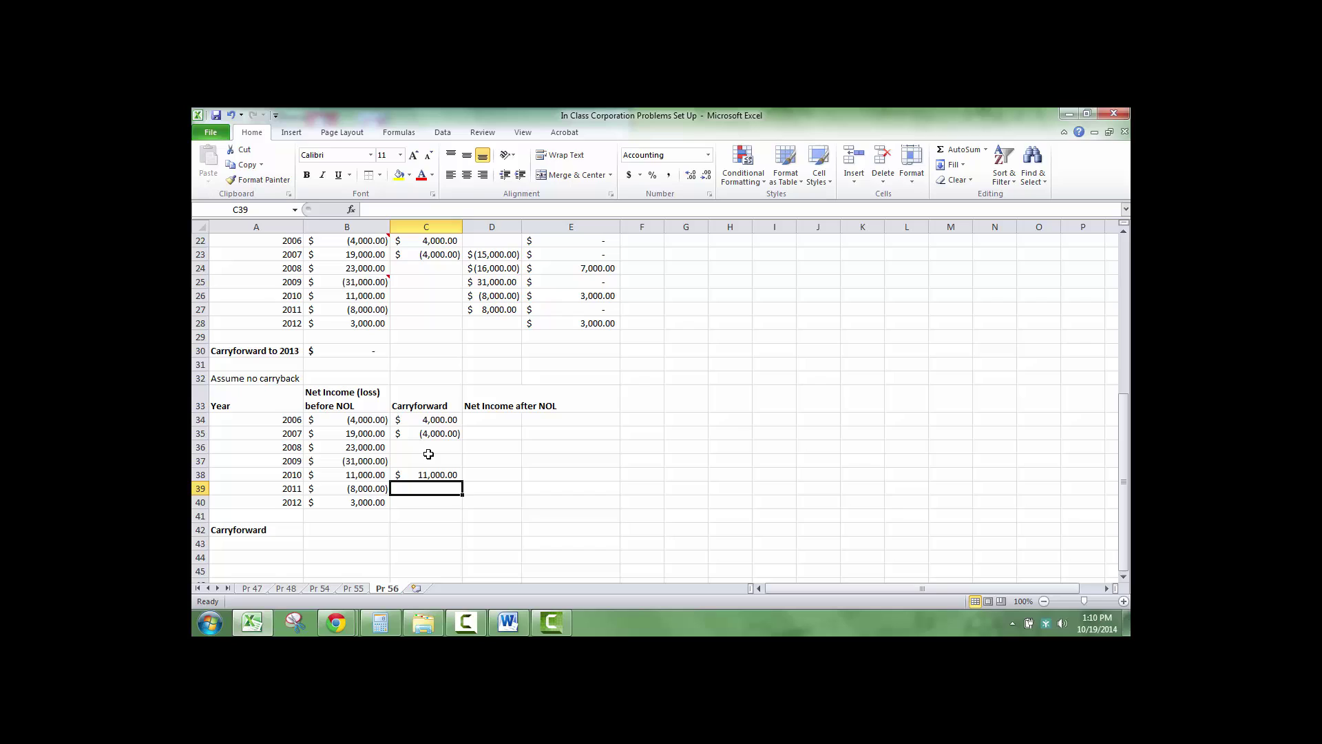
pyautogui.press('Down')
pyautogui.press('Up')
pyautogui.press('Up')
pyautogui.press('Up')
pyautogui.press('Down')
pyautogui.press('Down')
pyautogui.press('Down')
pyautogui.press('Up')
pyautogui.press('Up')
pyautogui.write('-1')
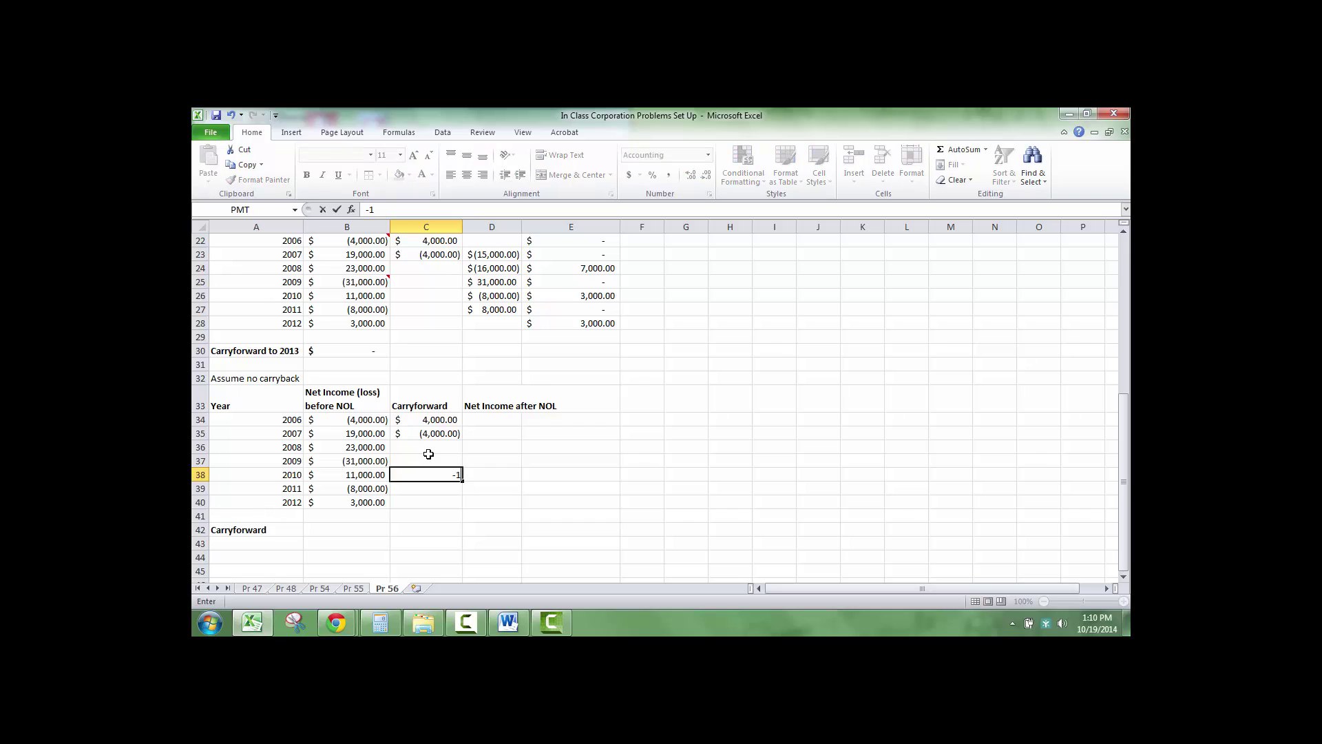
pyautogui.write('1,000')
pyautogui.press('BackSpace')
pyautogui.press('BackSpace')
pyautogui.press('BackSpace')
pyautogui.press('BackSpace')
pyautogui.press('BackSpace')
pyautogui.write('1000')
pyautogui.press('Return')
pyautogui.press('Up')
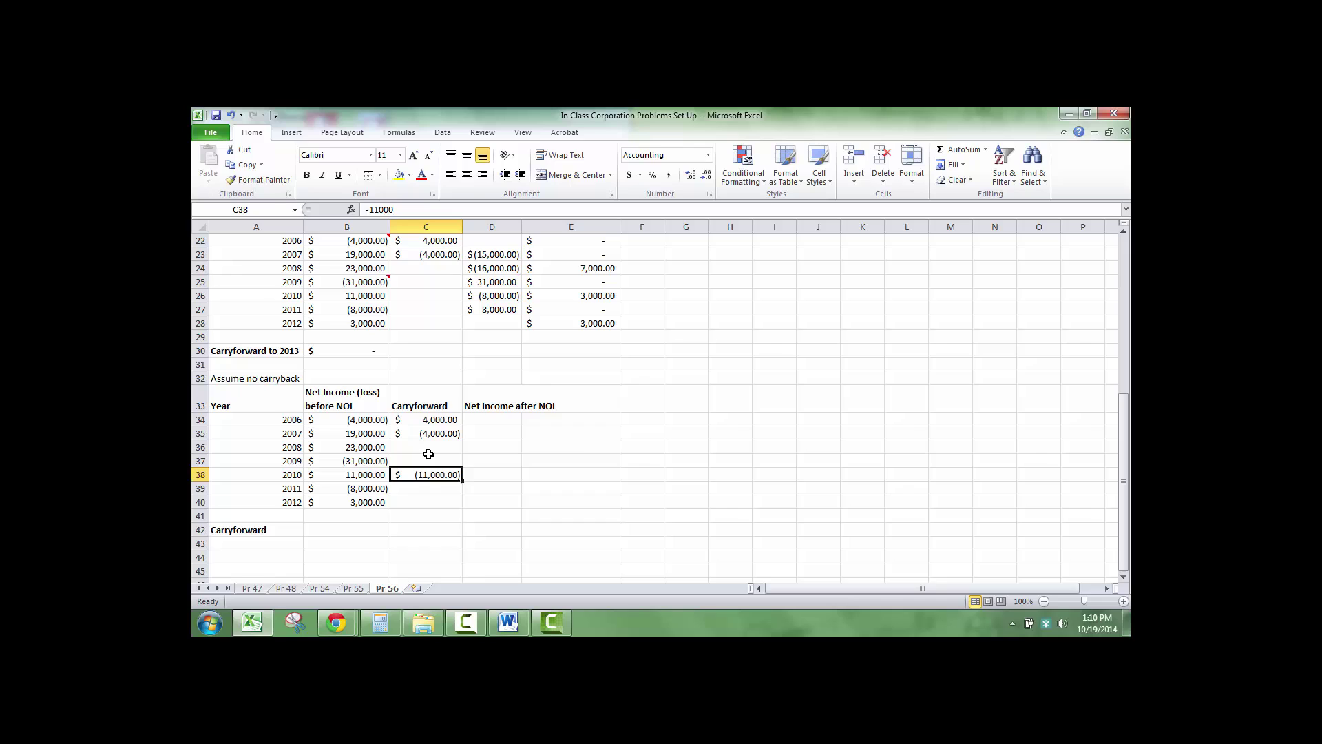
pyautogui.press('Up')
pyautogui.press('Down')
pyautogui.press('Down')
pyautogui.press('Down')
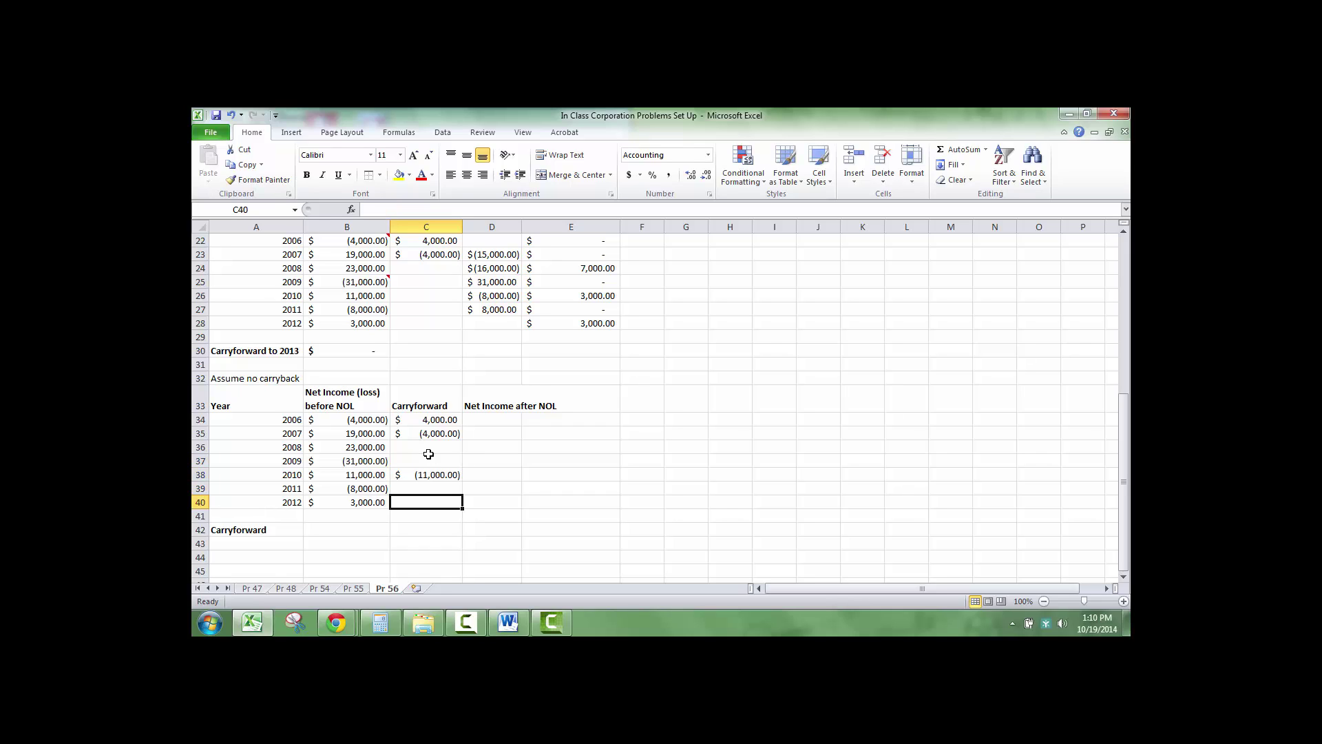
pyautogui.write('-30000')
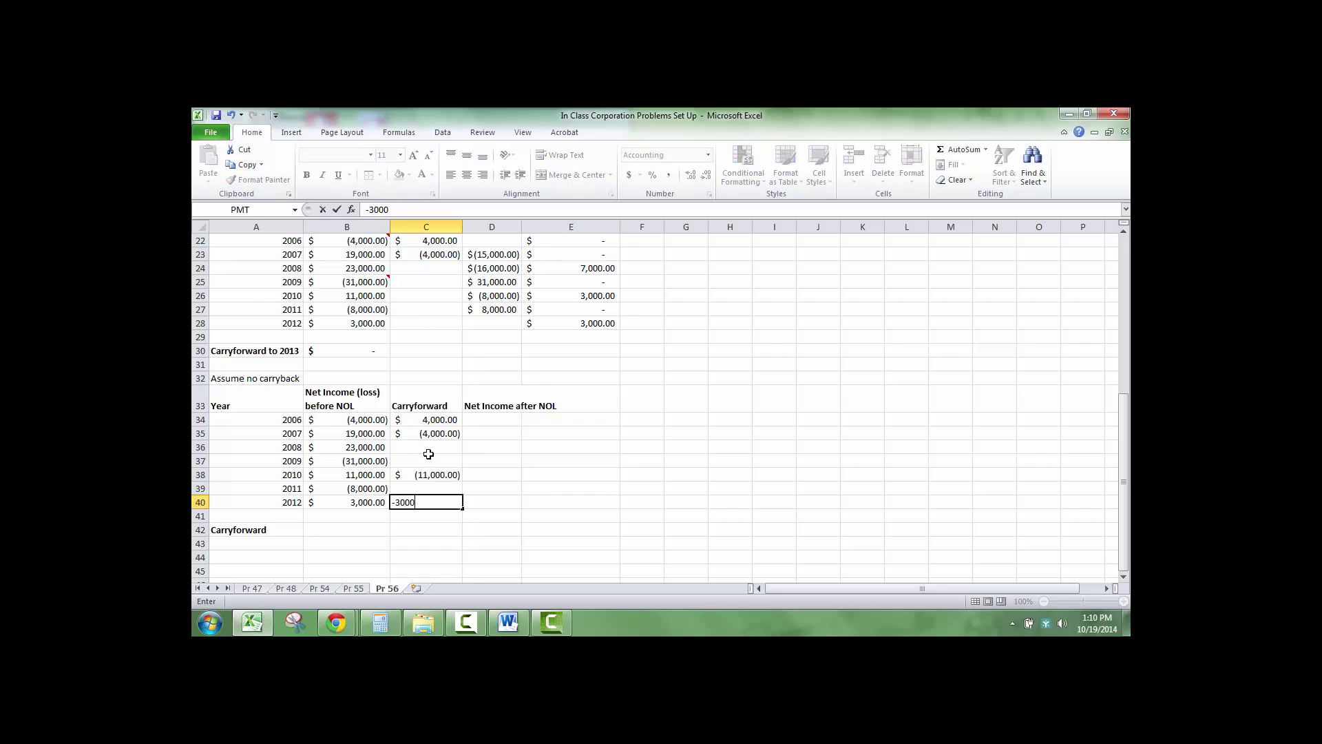
pyautogui.press('Return')
pyautogui.press('Up')
pyautogui.press('Up')
pyautogui.press('Up')
pyautogui.press('Up')
pyautogui.press('Up')
pyautogui.press('Up')
pyautogui.press('Up')
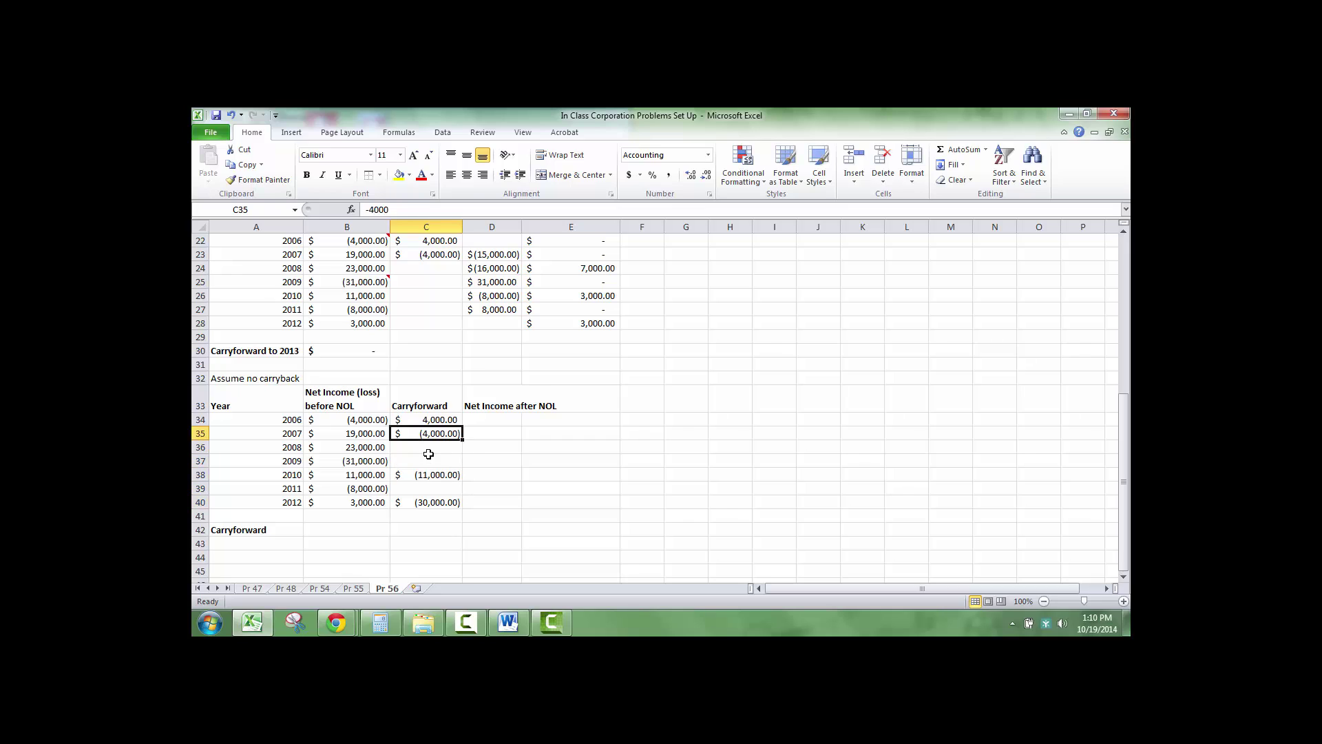
pyautogui.press('Right')
# Step: Enter =B34+C34 in D34 and fill it down through D40 for 2006–2012
pyautogui.write('=')
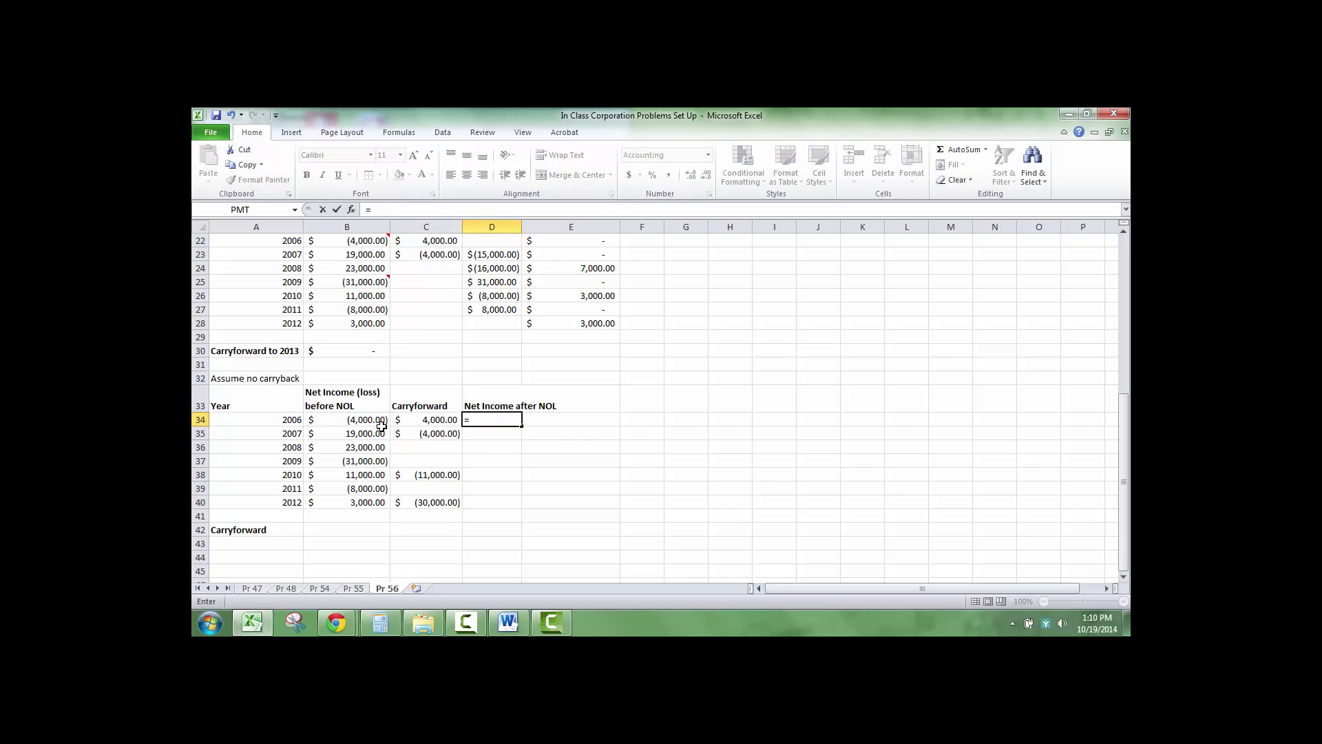
pyautogui.click(384, 421)
pyautogui.write('+')
pyautogui.click(416, 420)
pyautogui.press('Tab')
pyautogui.click(500, 419)
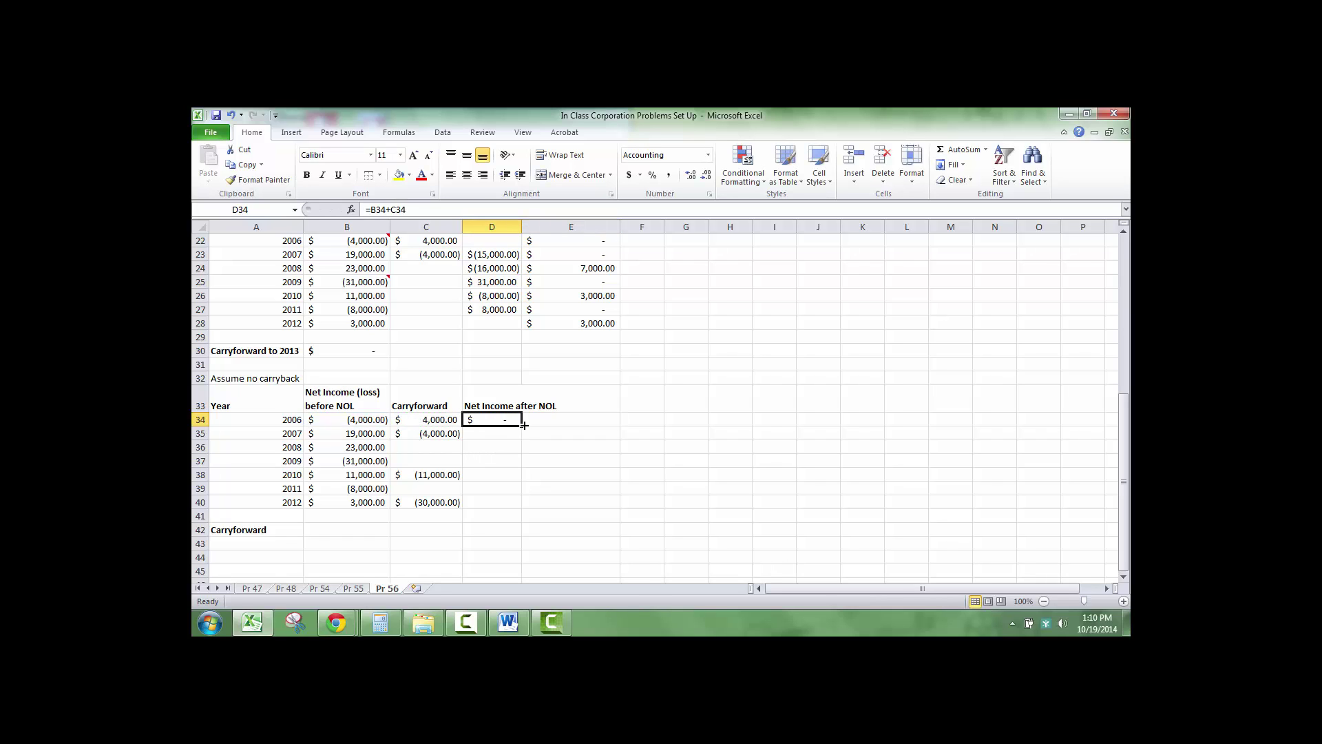
pyautogui.moveTo(521, 427); pyautogui.dragTo(524, 514)
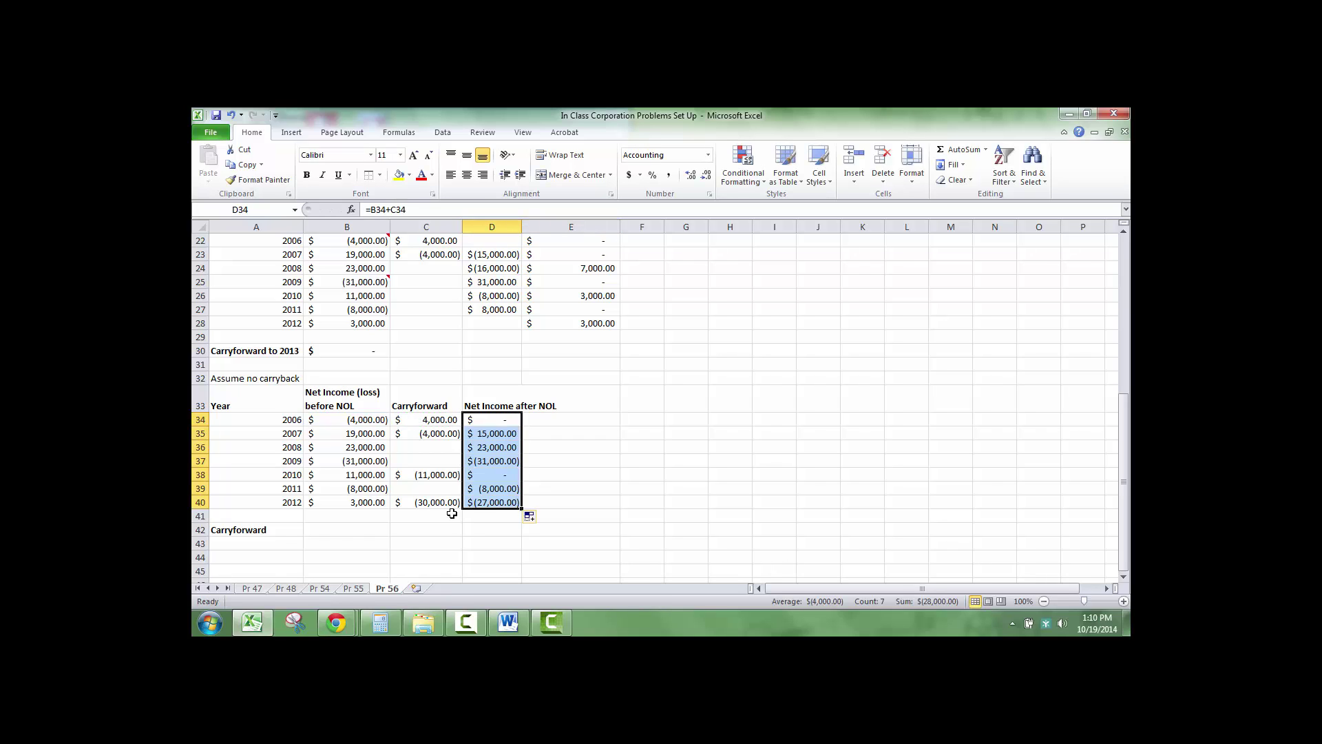
pyautogui.click(232, 541)
# Step: Begin a Carryforward total formula in B42 that references the 2009 loss
pyautogui.click(335, 541)
pyautogui.click(338, 528)
pyautogui.write('=')
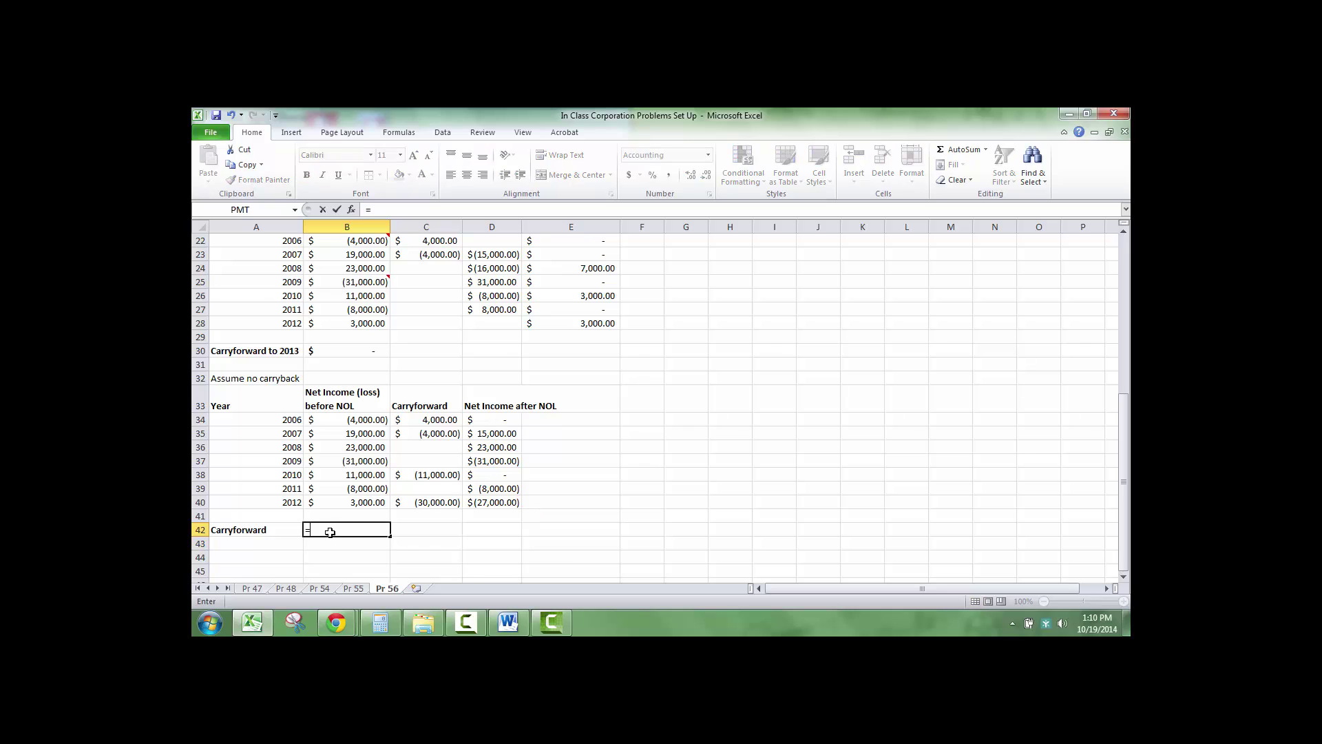
pyautogui.click(367, 463)
# Step: Discard the unfinished total and set the 2009 carryforward to =-(C38+C40)
pyautogui.press('BackSpace')
pyautogui.press('BackSpace')
pyautogui.press('BackSpace')
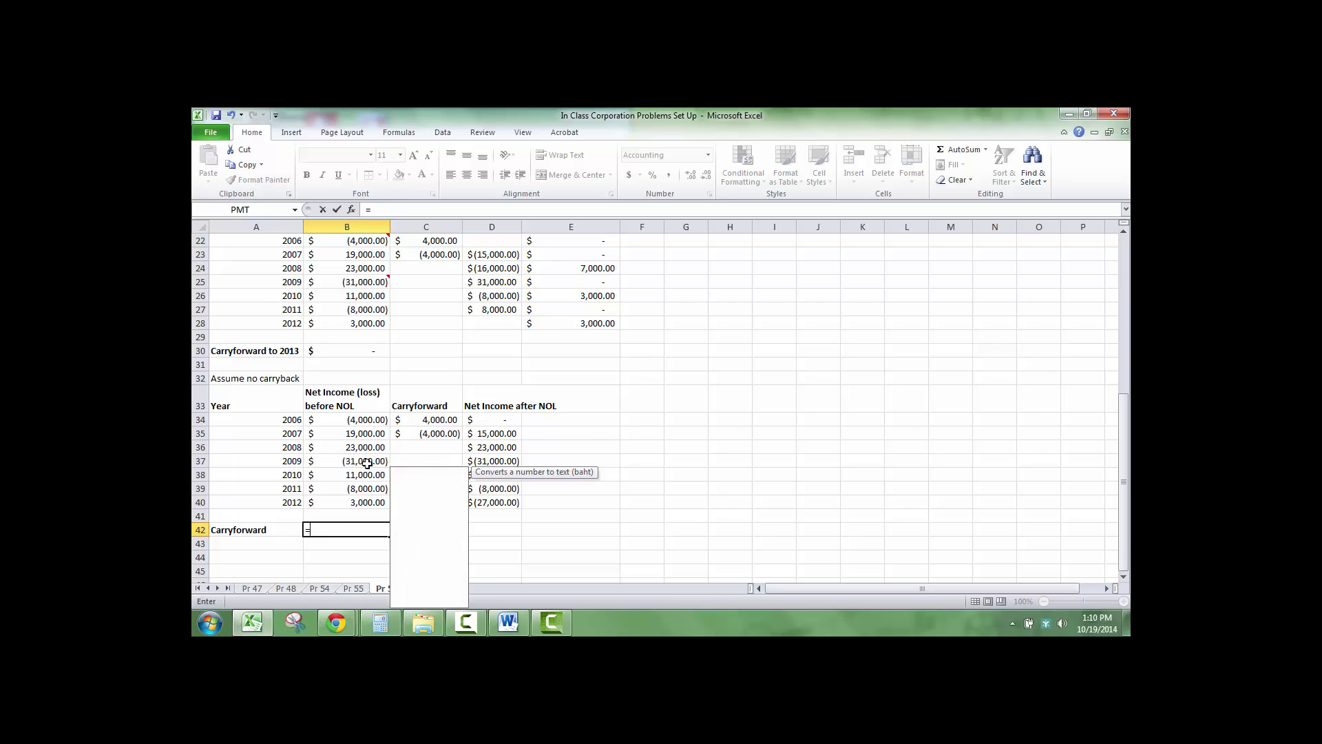
pyautogui.press('Escape')
pyautogui.click(438, 460)
pyautogui.write('=')
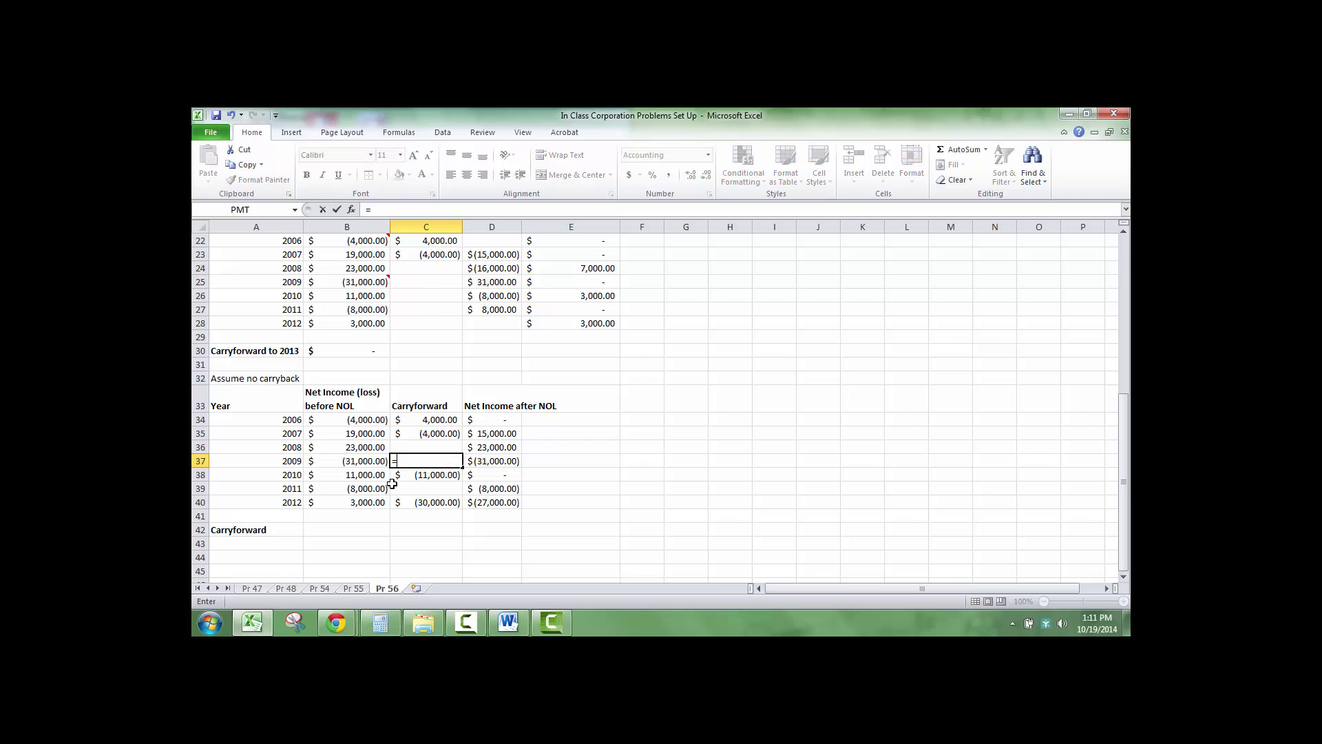
pyautogui.click(416, 474)
pyautogui.write('+')
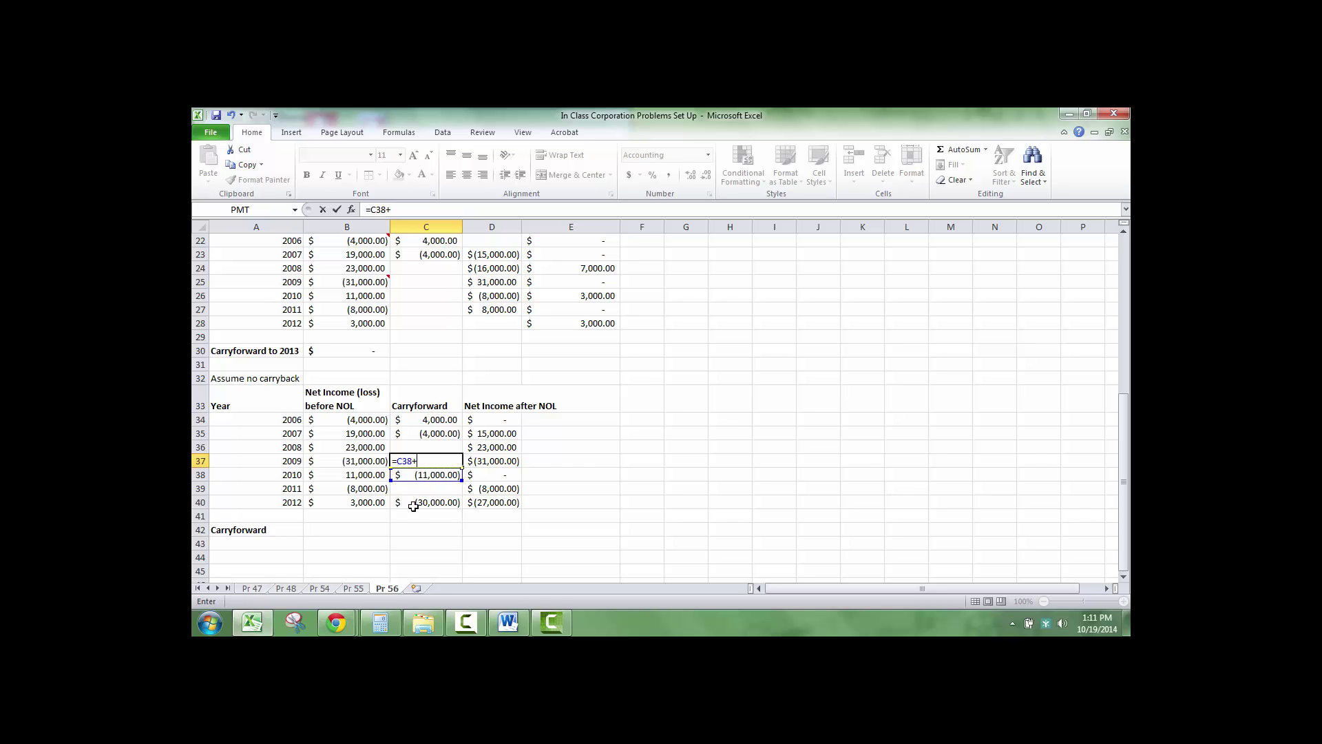
pyautogui.click(416, 502)
pyautogui.press('Return')
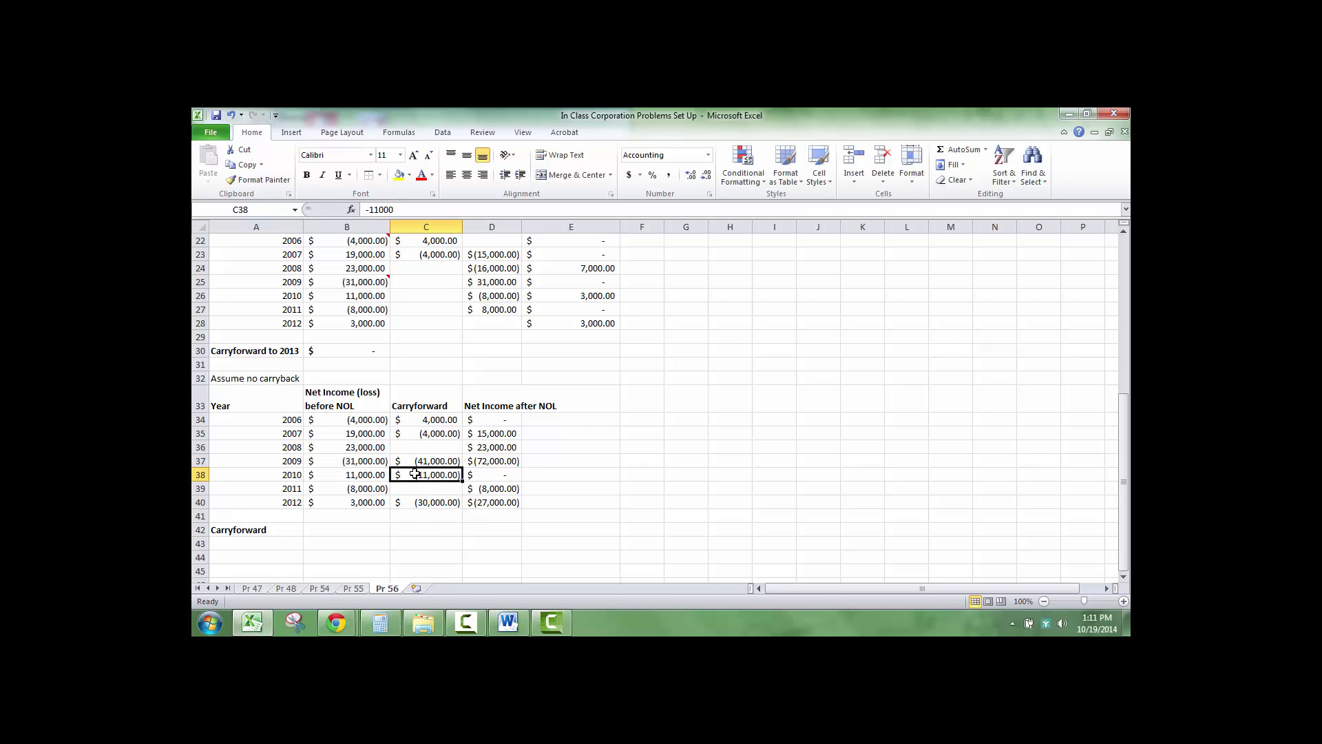
pyautogui.click(418, 461)
pyautogui.click(374, 211)
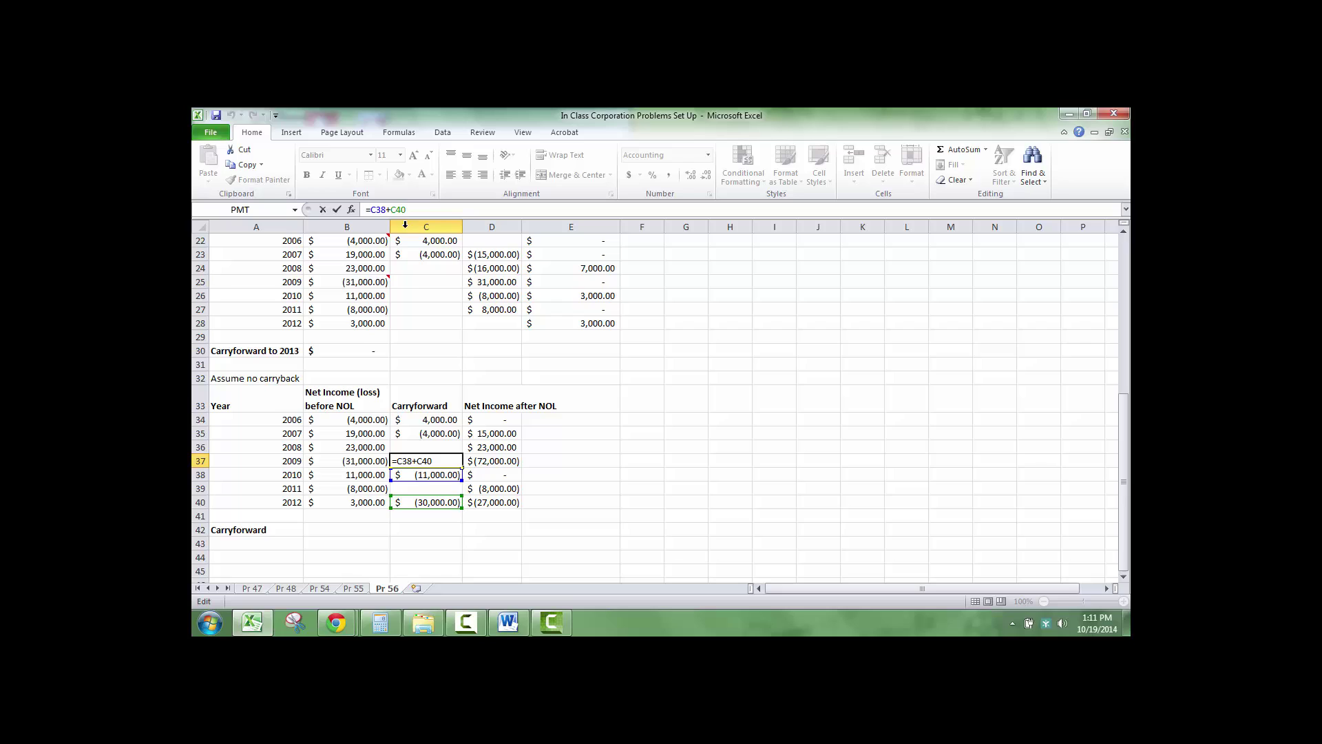
pyautogui.write('(')
pyautogui.write('-')
pyautogui.press('Return')
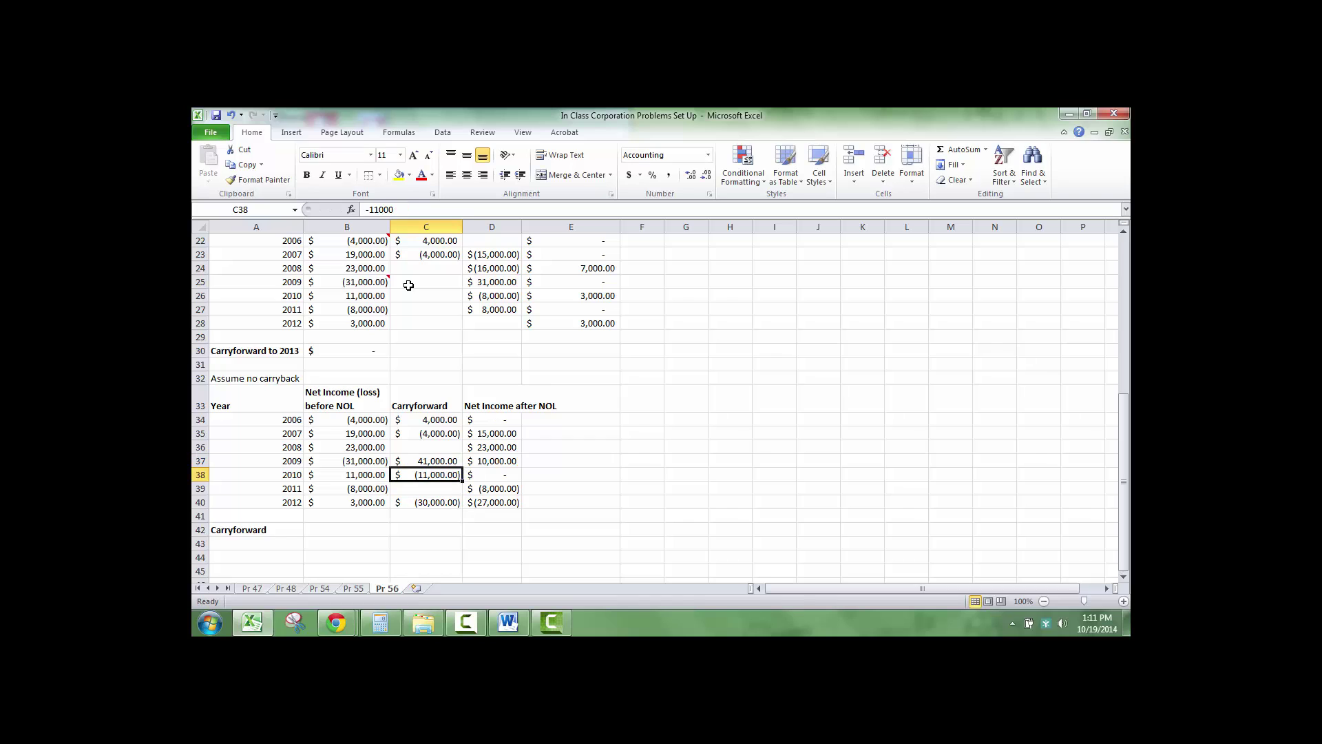
# Step: Change the 2012 carryforward to (3,000) and check the resulting 2009 row values
pyautogui.press('Return')
pyautogui.press('Return')
pyautogui.write('-30000')
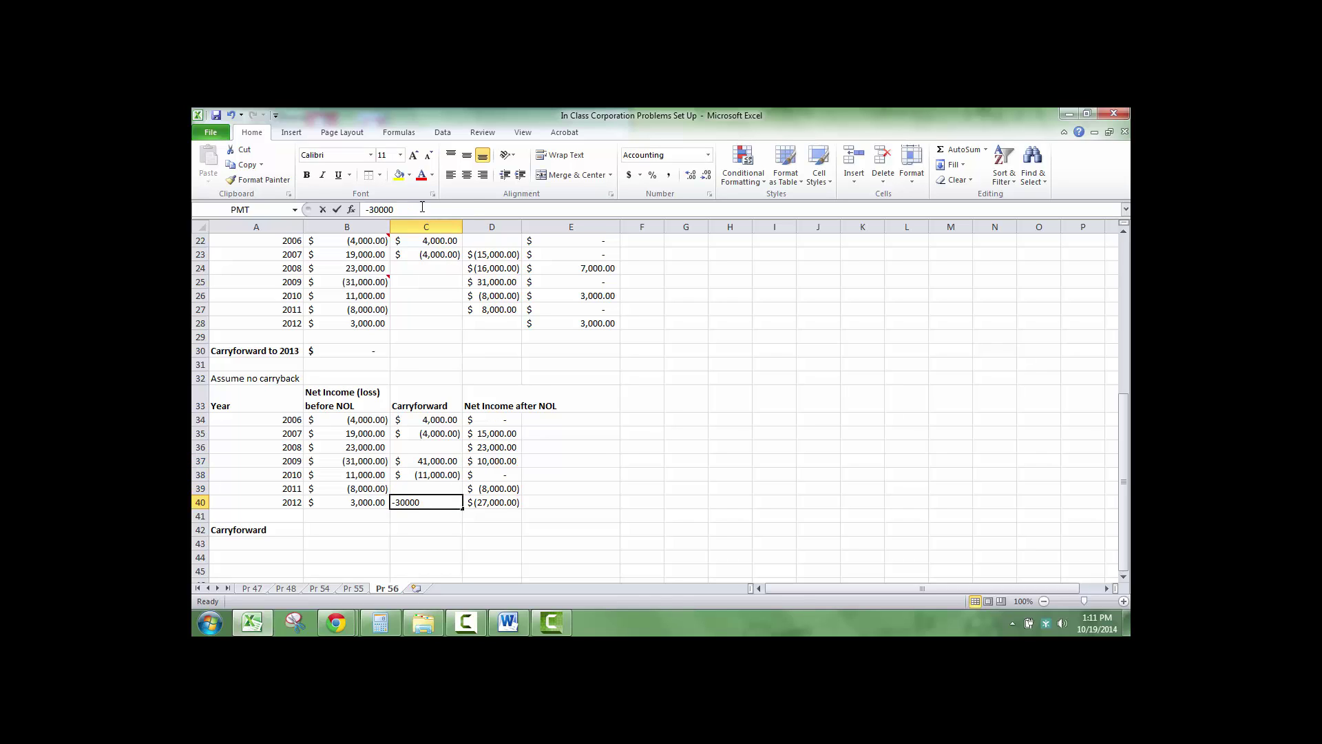
pyautogui.press('Tab')
pyautogui.click(475, 458)
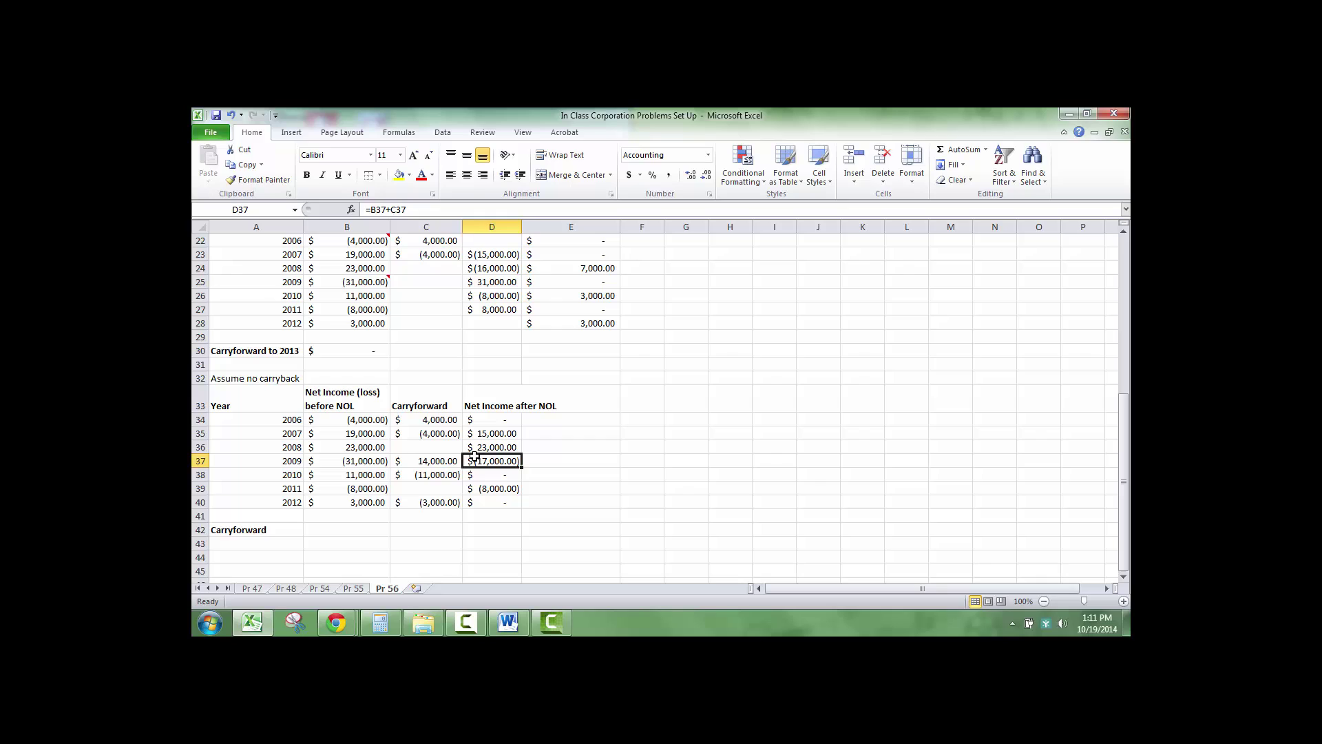
pyautogui.click(452, 465)
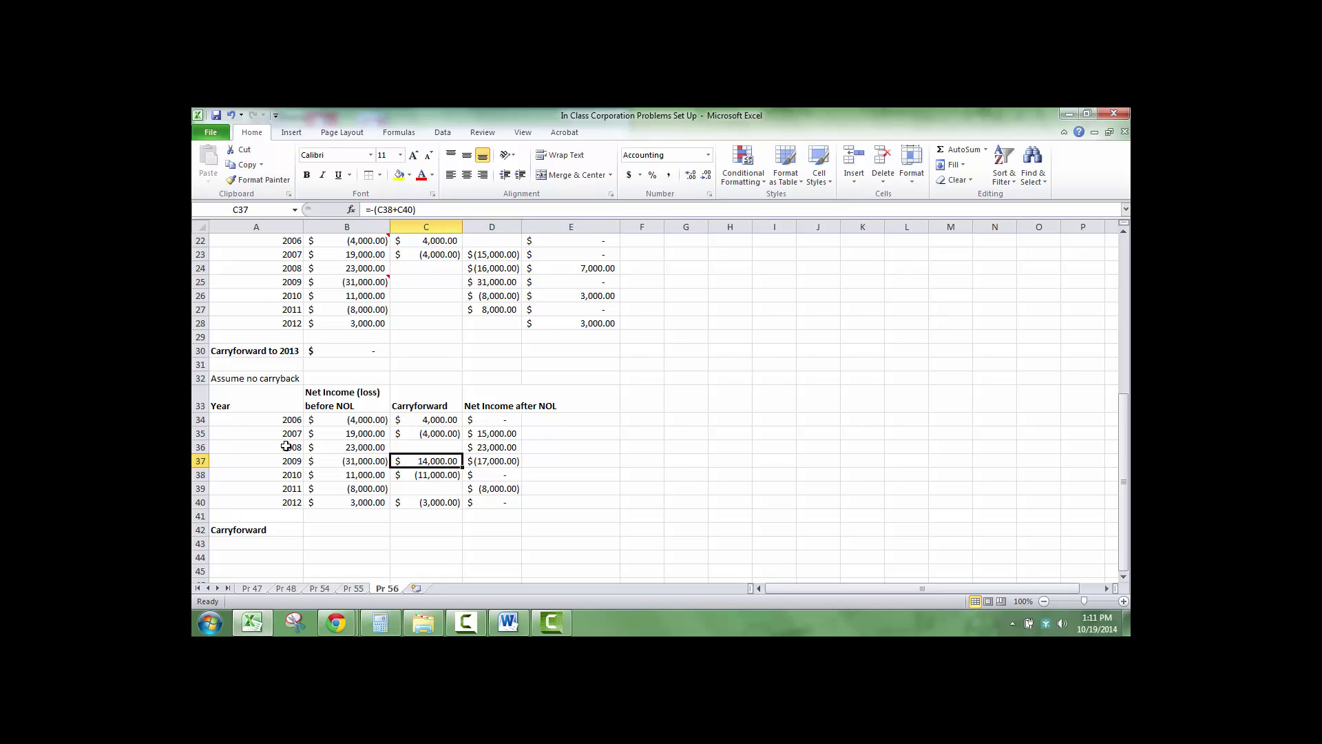
pyautogui.click(358, 460)
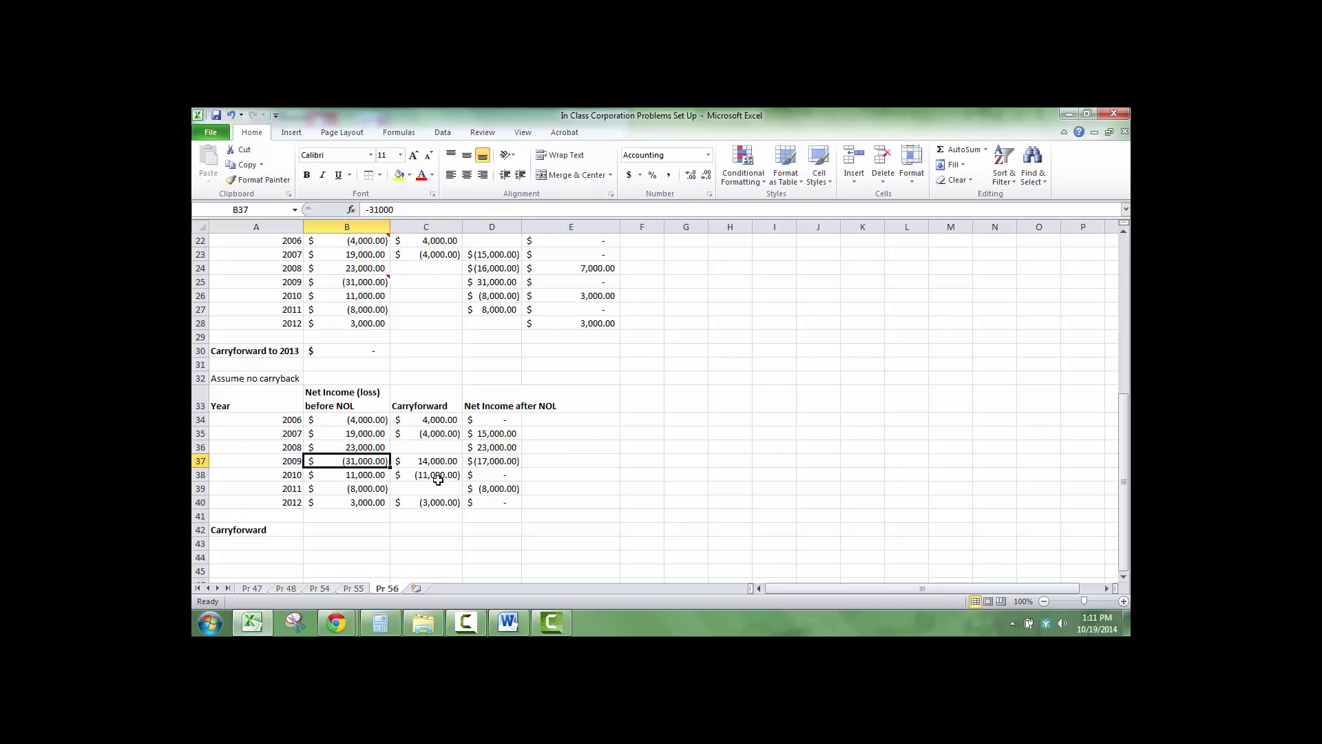
pyautogui.click(438, 459)
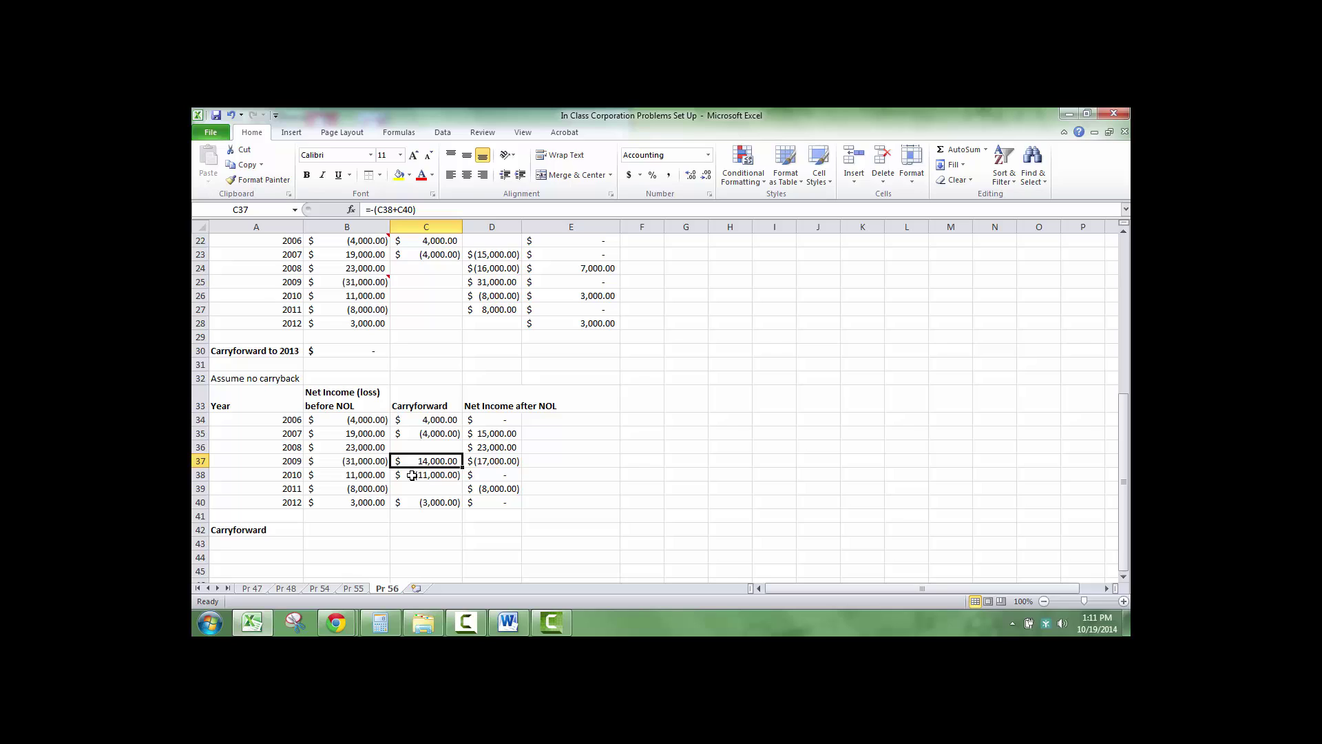
pyautogui.click(492, 461)
# Step: Label the 2009 and 2011 rows "Carry forward" in column E
pyautogui.click(546, 461)
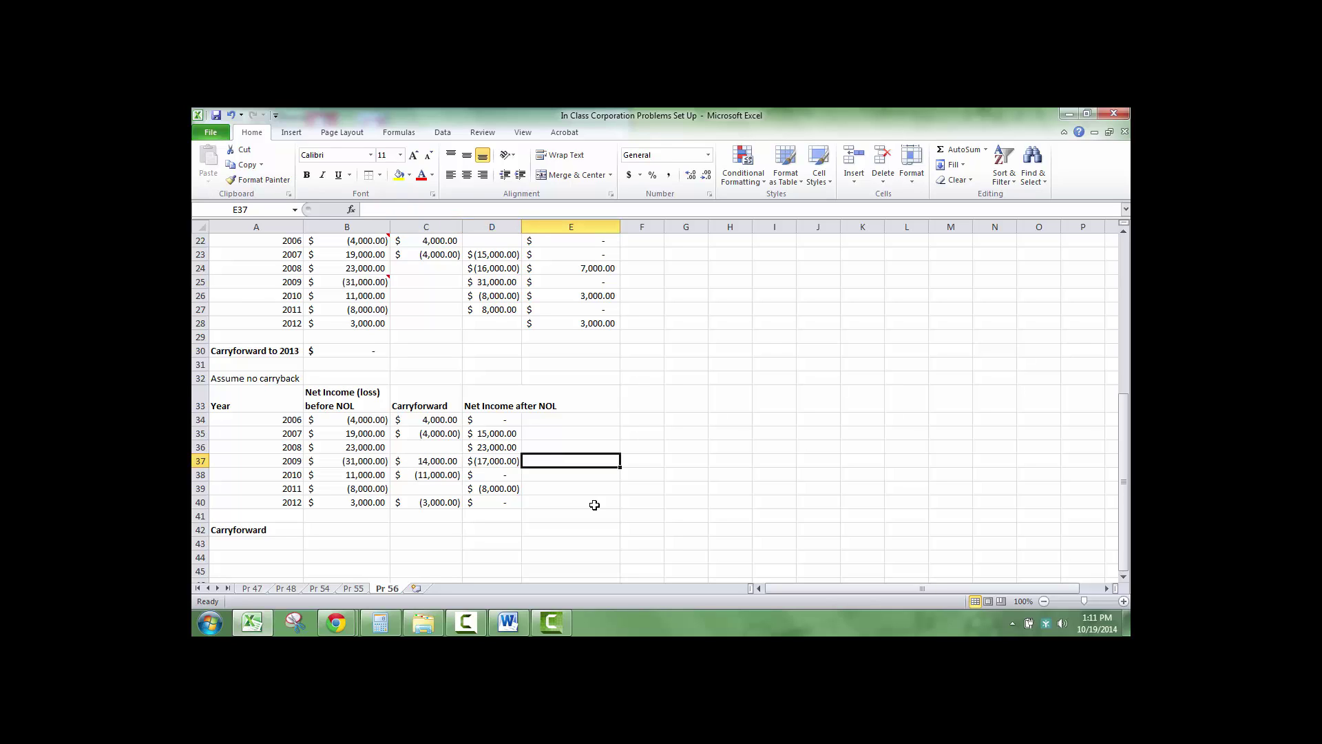
pyautogui.write('Carry ')
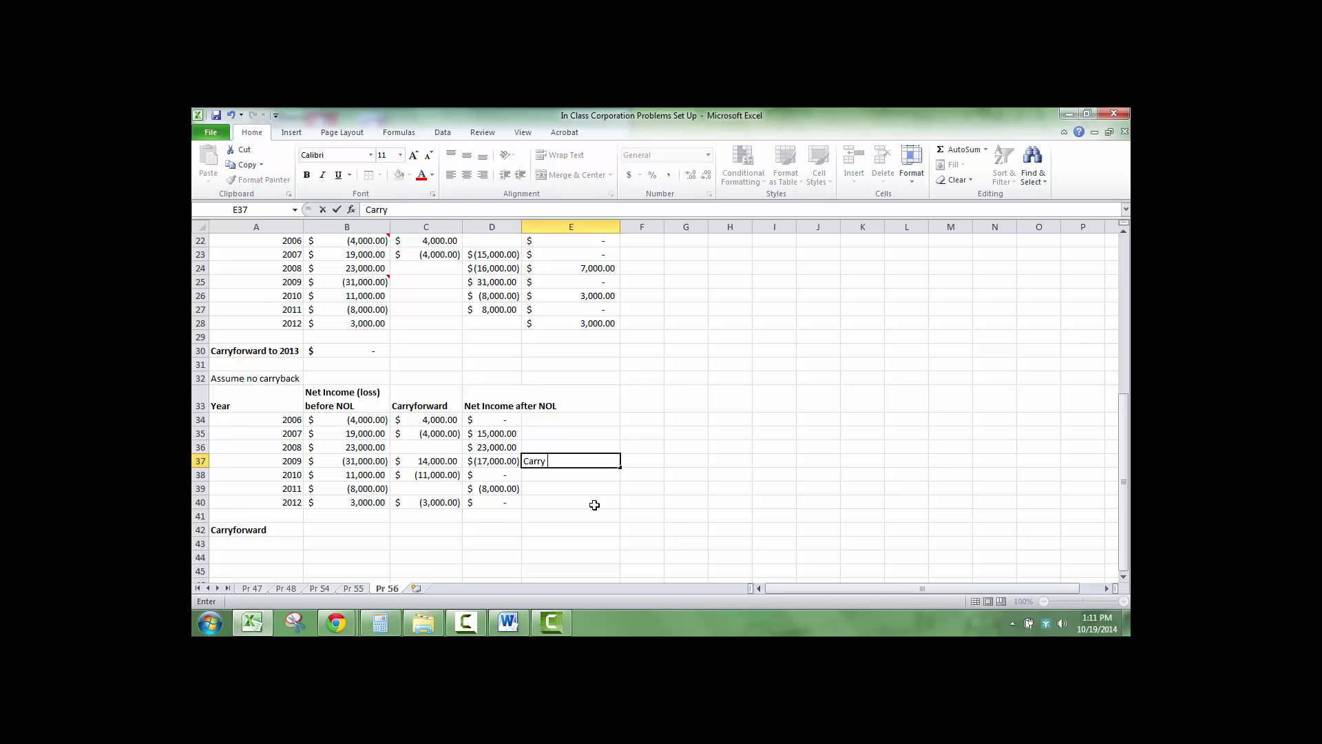
pyautogui.write('forward')
pyautogui.press('Return')
pyautogui.press('Return')
pyautogui.write('Ca')
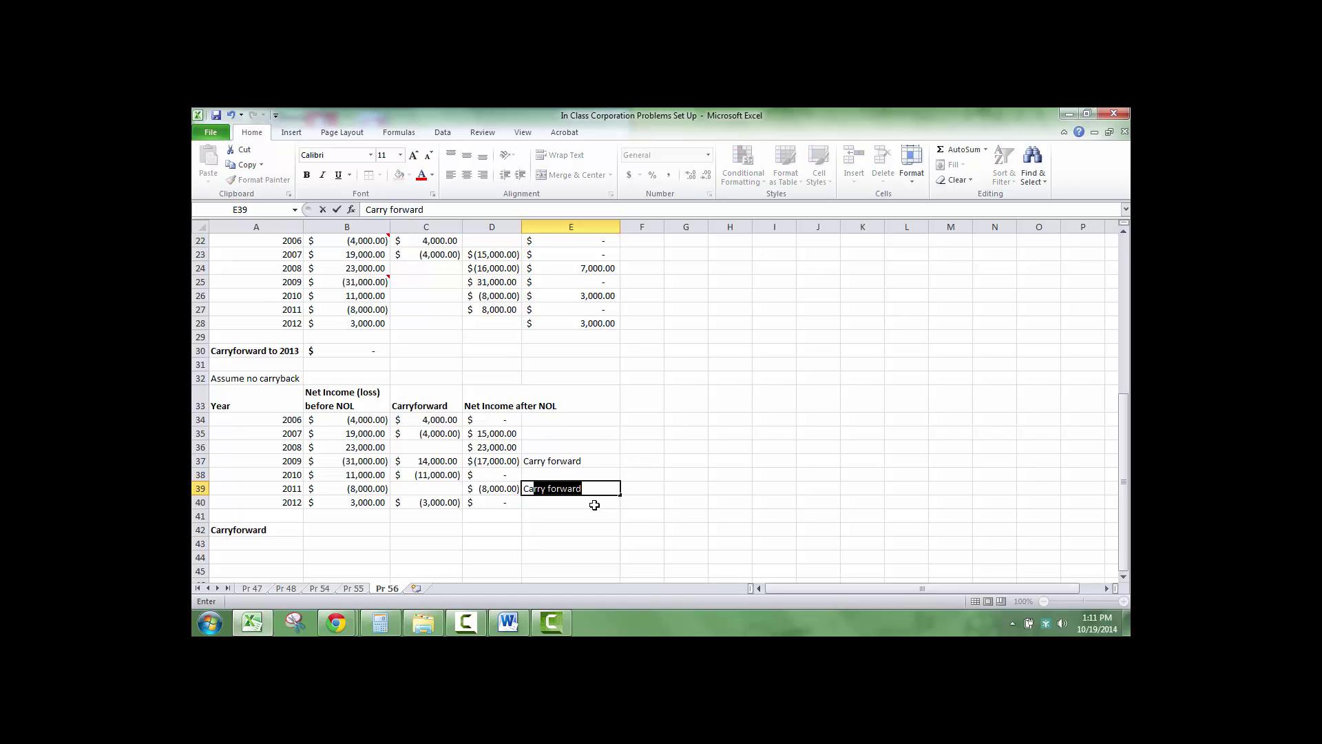
pyautogui.press('Return')
# Step: Enter =D37+D39 in B42 so the Carryforward total reads $(25,000)
pyautogui.press('Down')
pyautogui.press('Down')
pyautogui.press('Left')
pyautogui.press('Left')
pyautogui.press('Left')
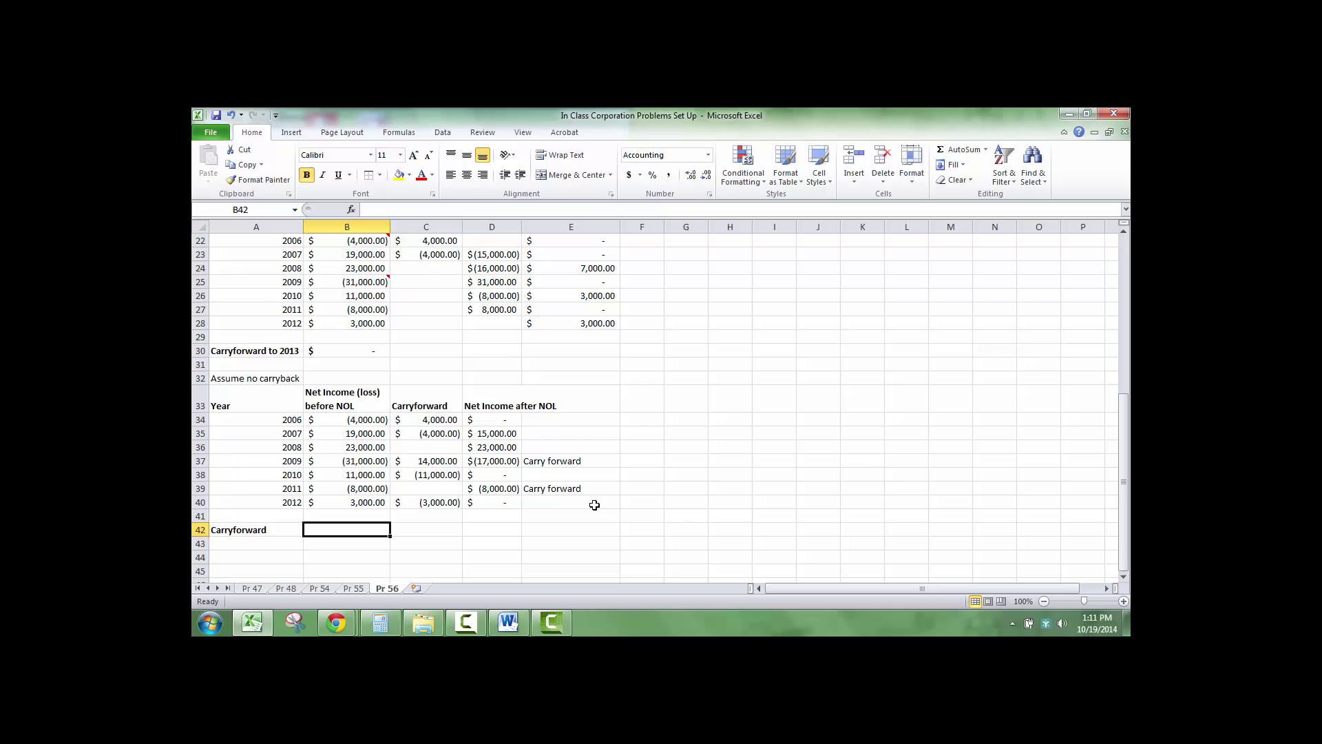
pyautogui.write('=')
pyautogui.click(490, 465)
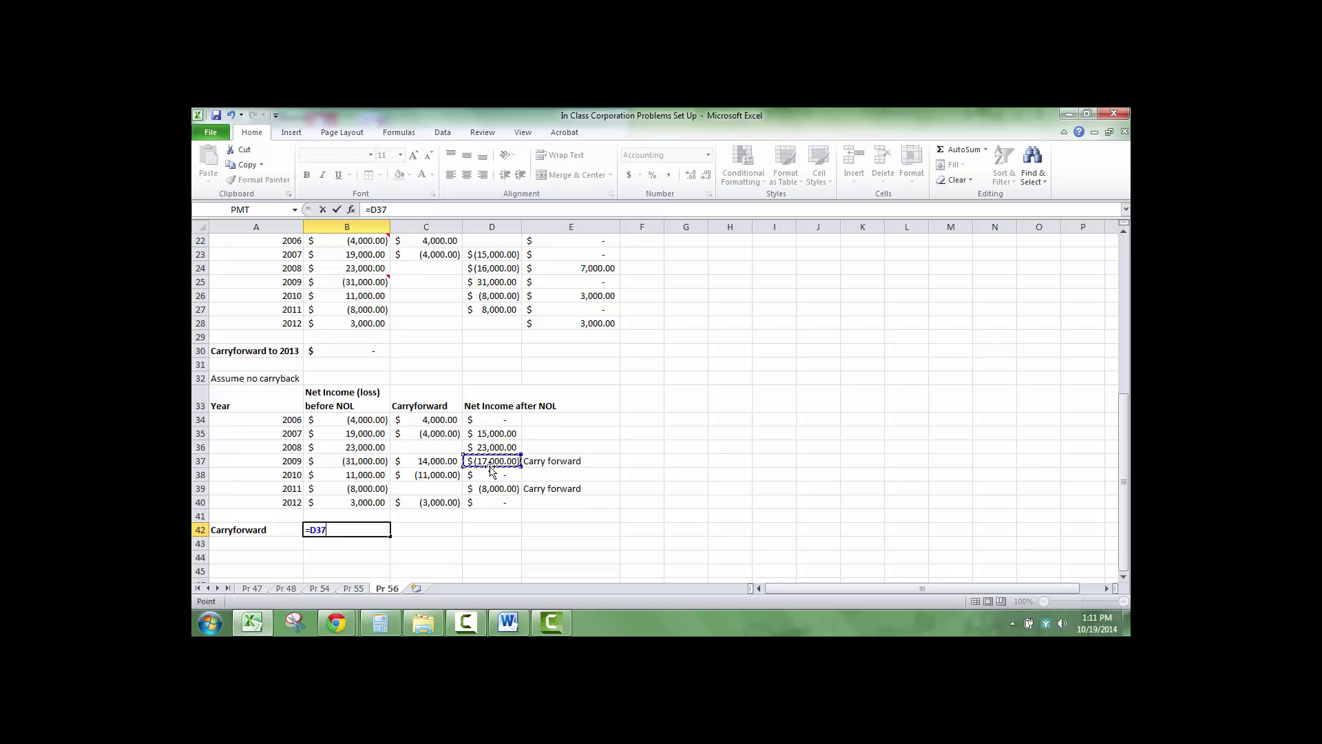
pyautogui.write('+')
pyautogui.click(493, 488)
pyautogui.press('Tab')
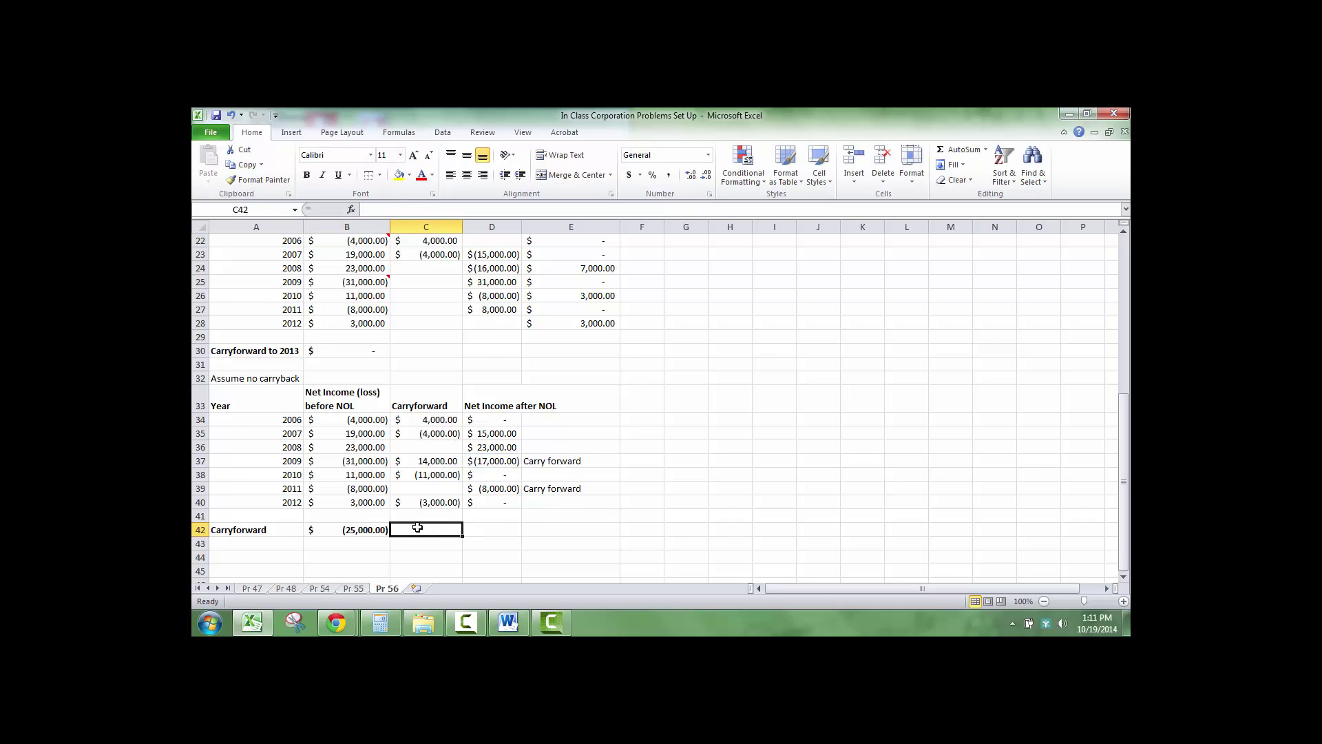
pyautogui.click(376, 530)
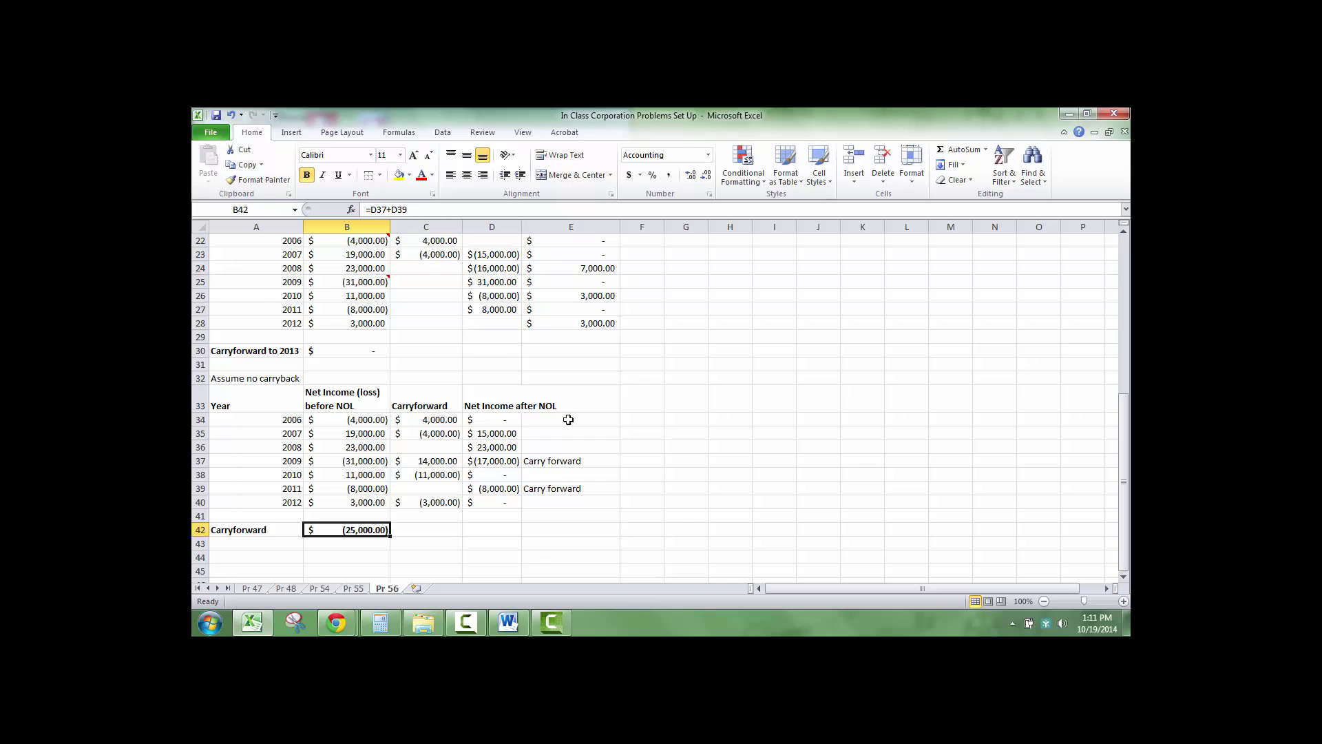
pyautogui.scroll(-2, 601, 455)
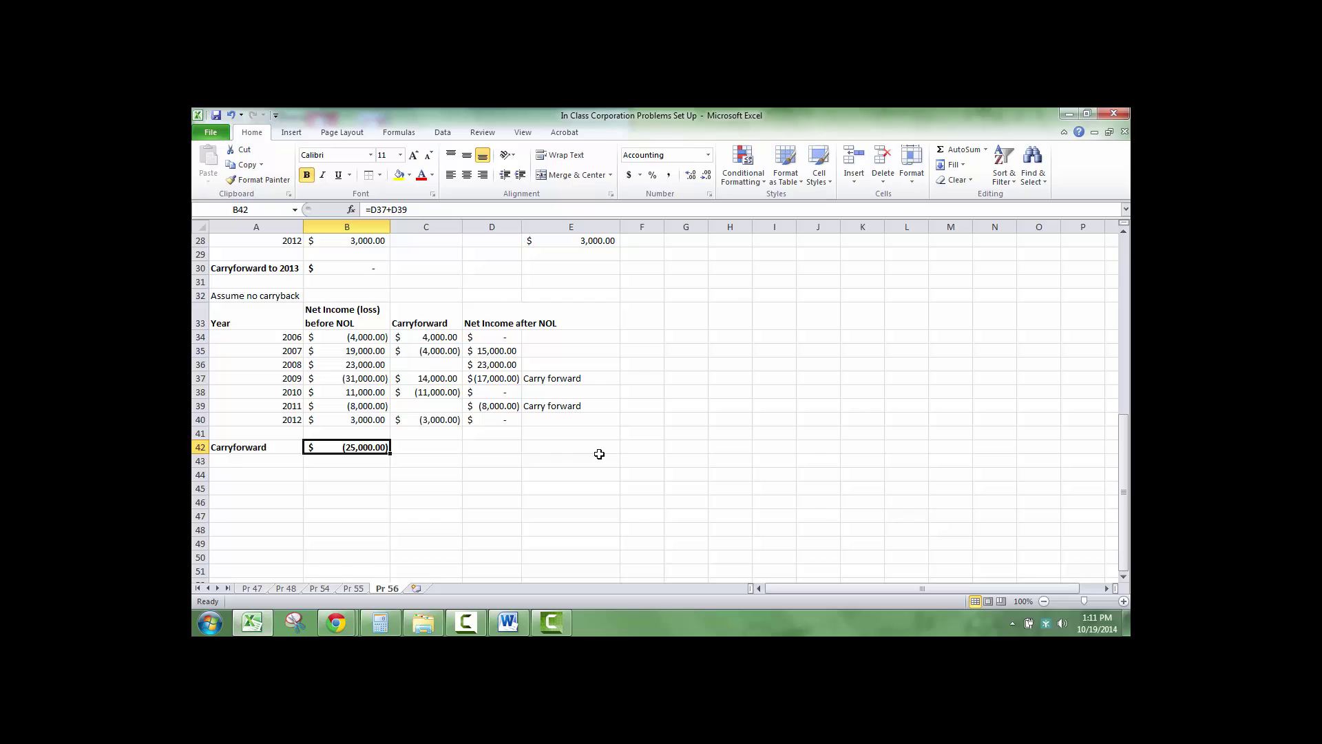
pyautogui.scroll(6, 600, 454)
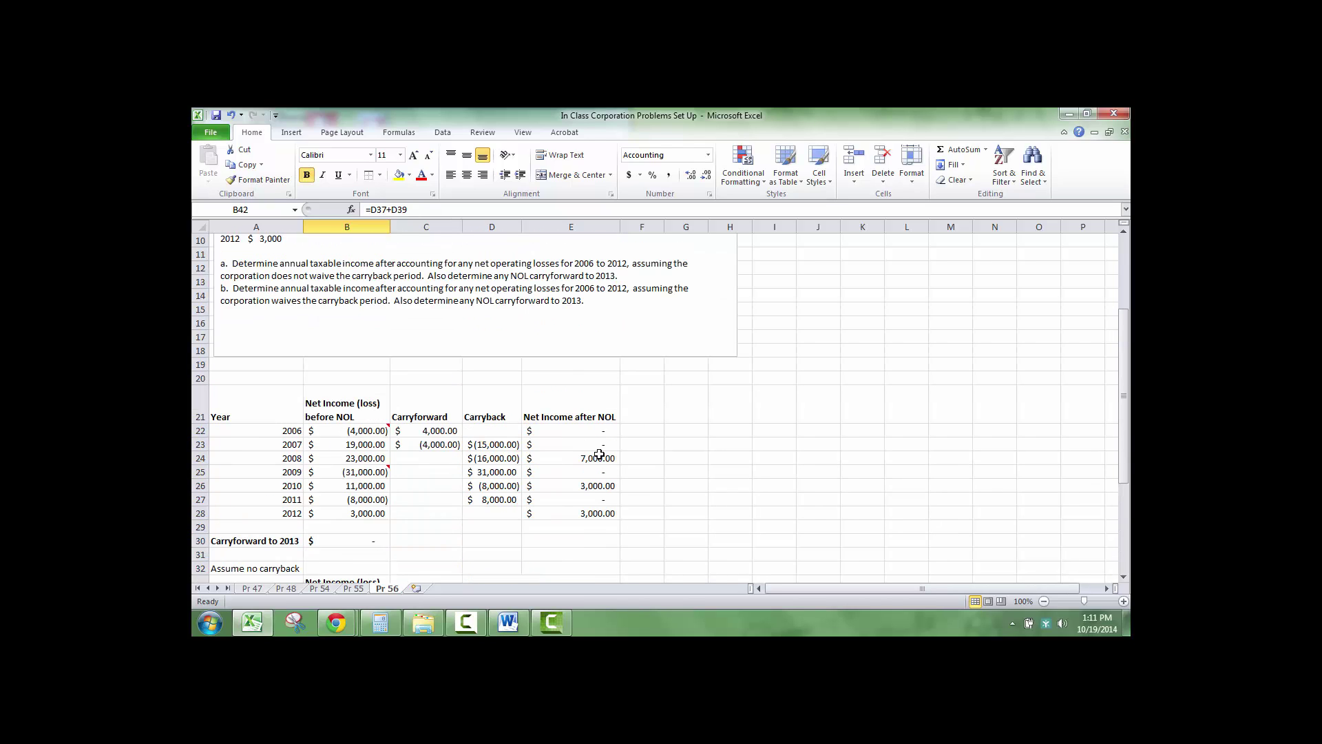
pyautogui.scroll(-3, 600, 454)
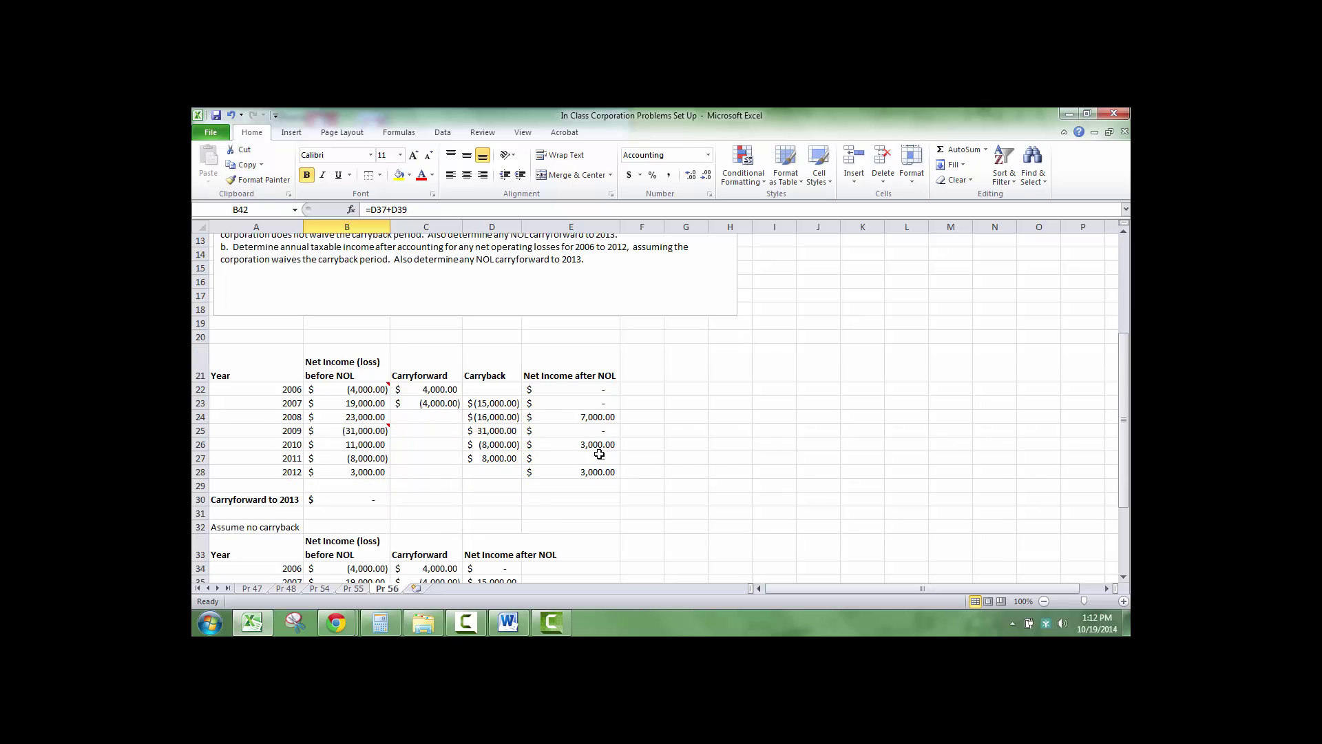